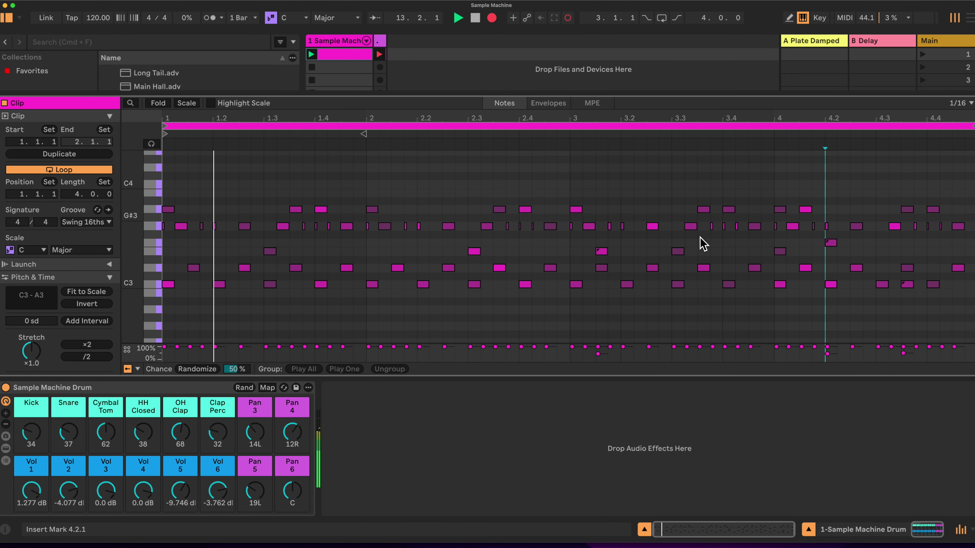
Hide the clip editor, randomize the Sample Machine Drum macros, and reset the Vol 1, 2, 5 and 6 macros to 0.0 dB.
left_click(645, 529)
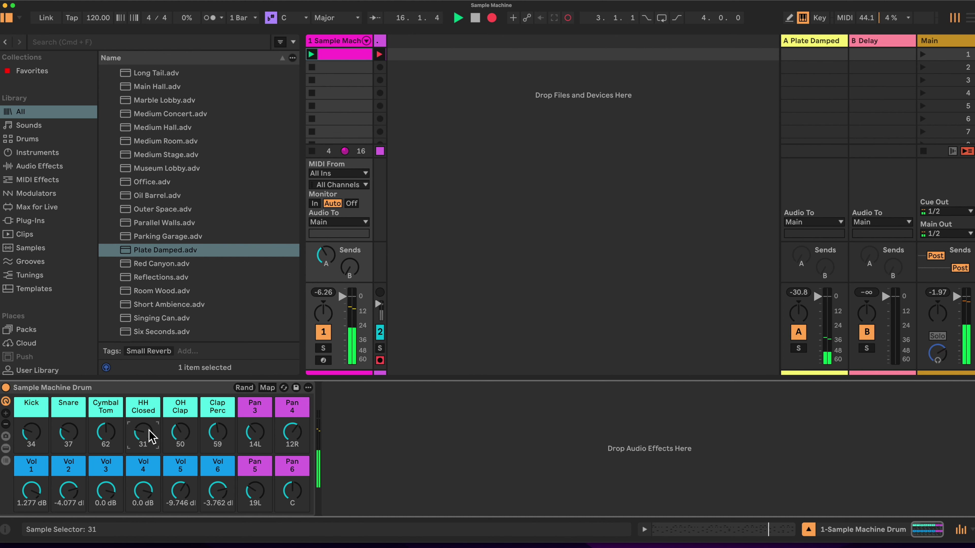
left_click(244, 387)
left_click(184, 509)
key("Delete")
left_click(218, 495)
key("Delete")
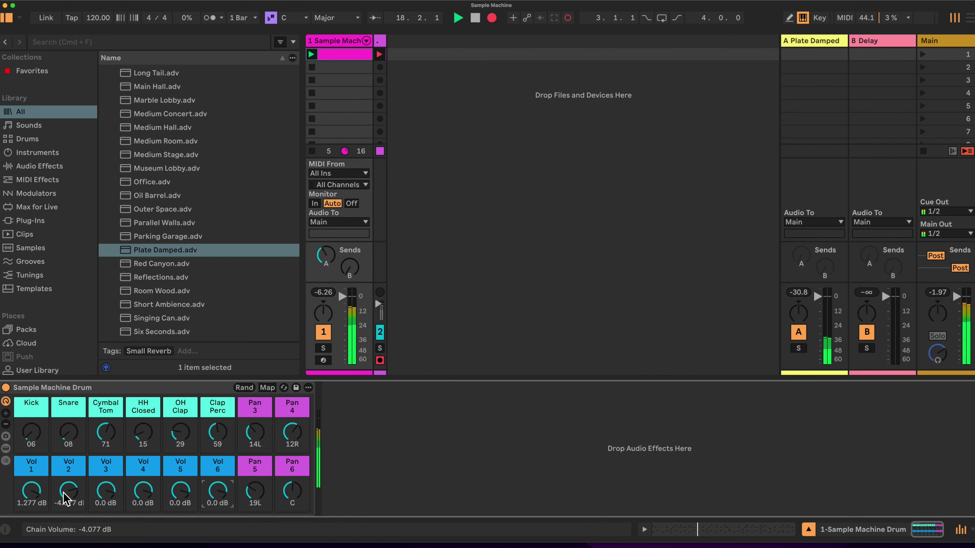
key("Delete")
left_click(32, 492)
key("Delete")
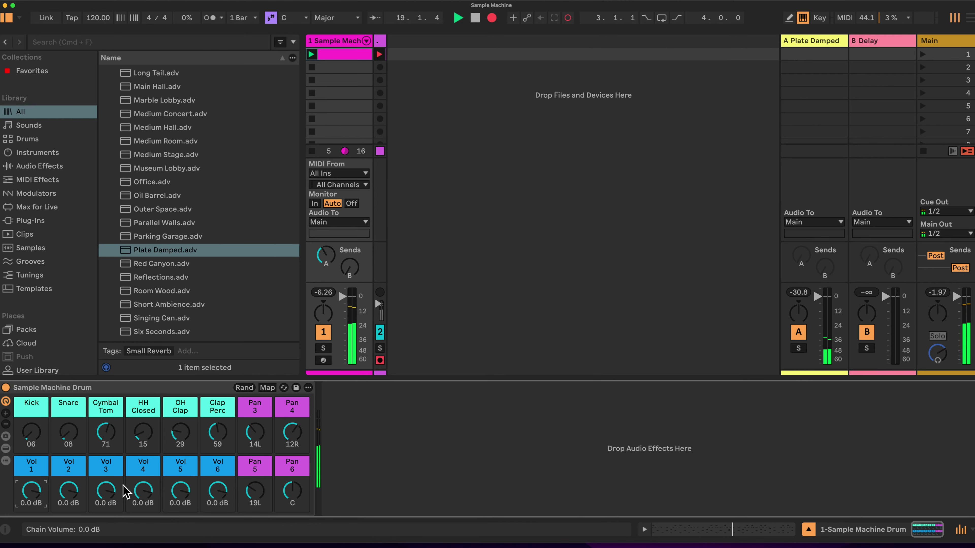
Audition other samples by adjusting HH Closed to 55 and Snare to 13, set Pan 3 to 16L, and randomize the rack's macros again.
left_click_drag(142, 433, 143, 427)
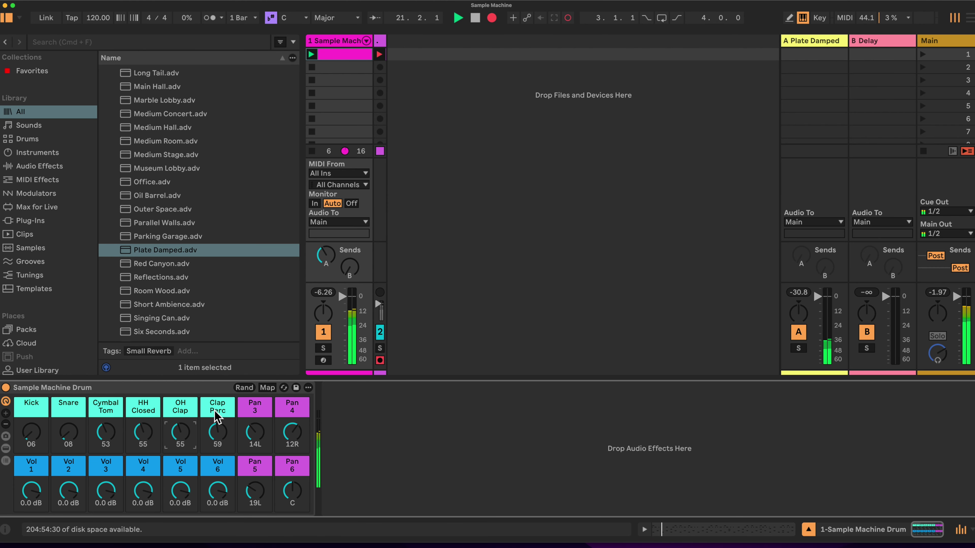
left_click(244, 388)
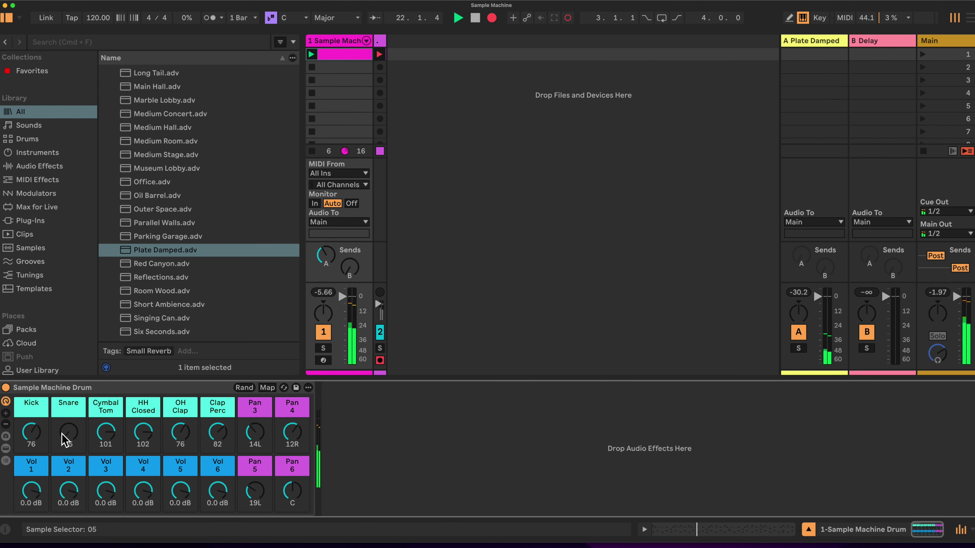
left_click_drag(68, 433, 68, 437)
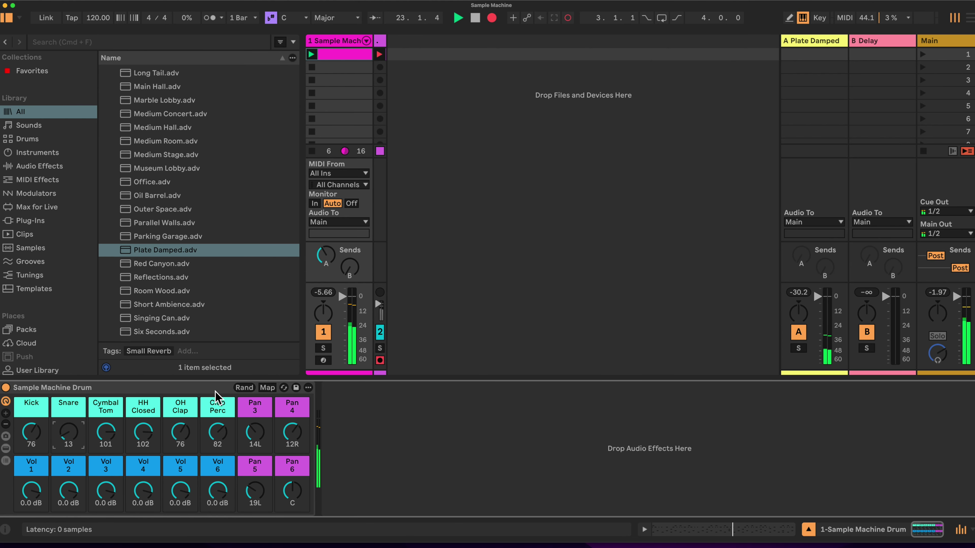
left_click_drag(254, 433, 255, 436)
left_click(244, 388)
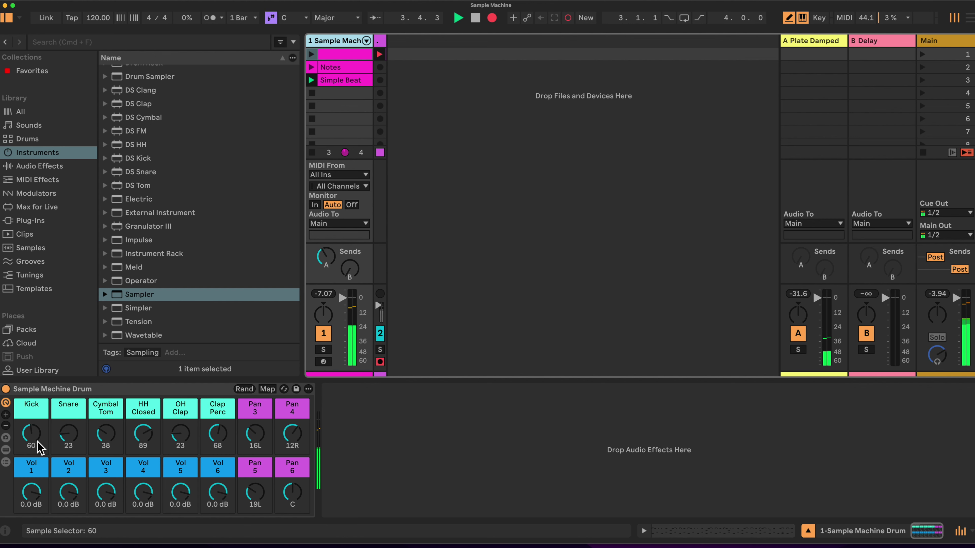
Lower the Sample Machine track's volume to -15.7 dB and show the rack's chains and devices.
left_click(342, 301)
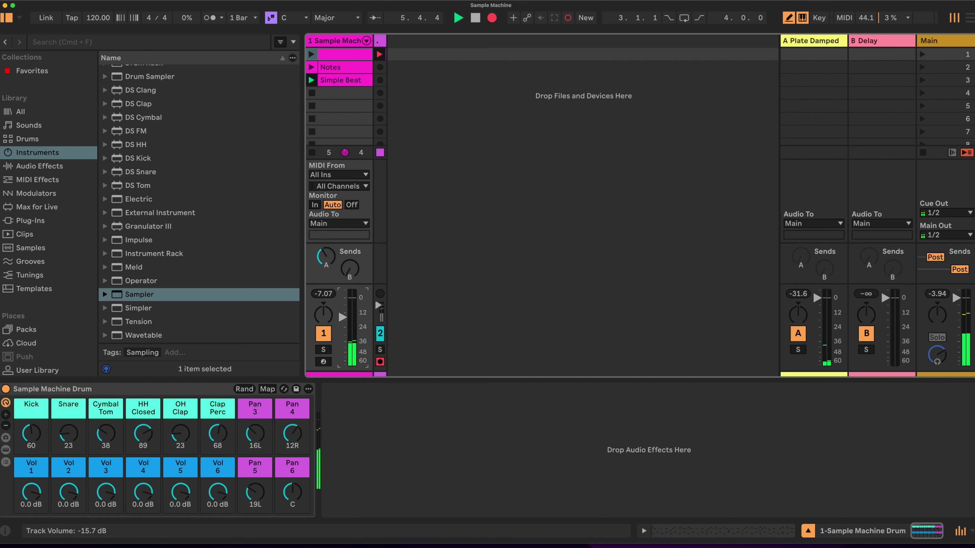
left_click(8, 450)
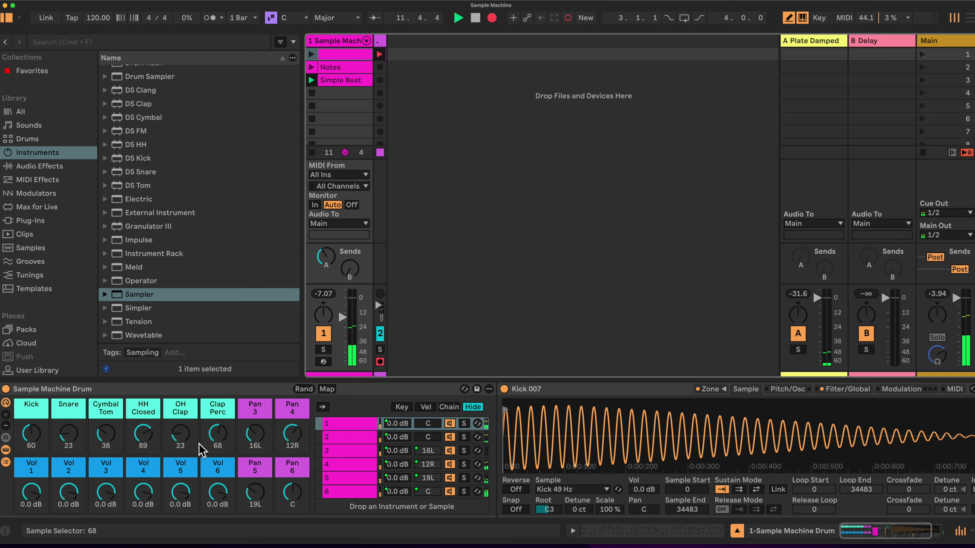
Launch the Notes clip and show its MIDI notes in the clip editor.
left_click(312, 67)
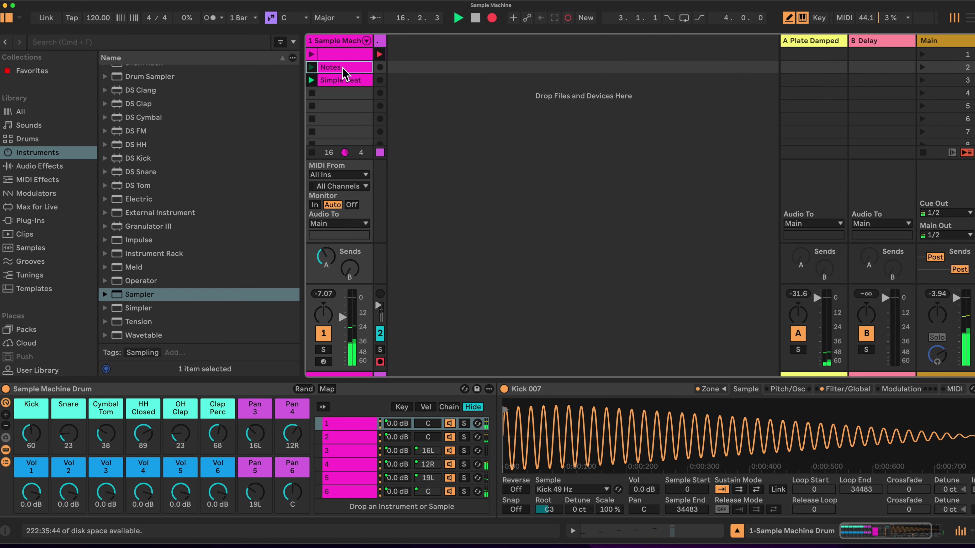
left_click(572, 531)
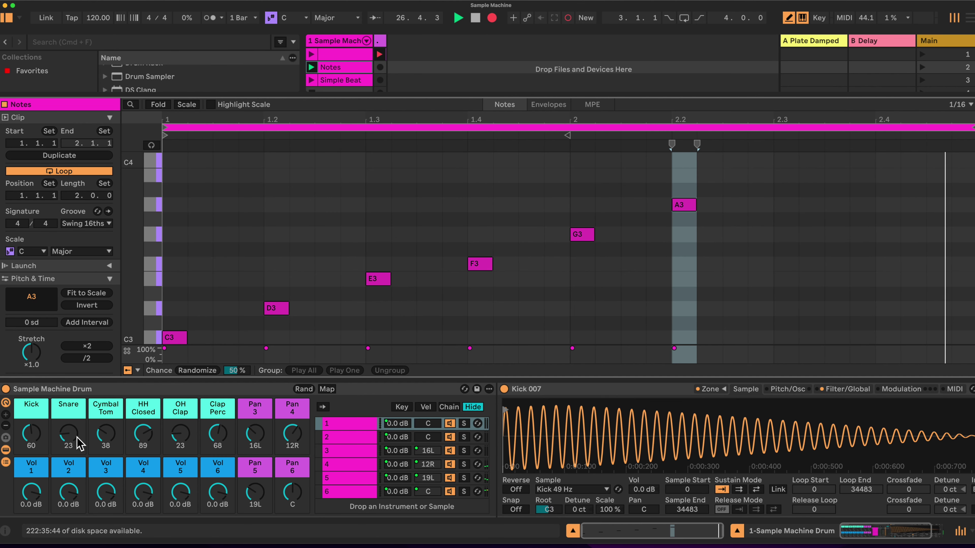
Set the Kick sample selector to 92 and the Snare selector to 61, and randomize all the rack's macros.
left_click_drag(31, 434, 31, 410)
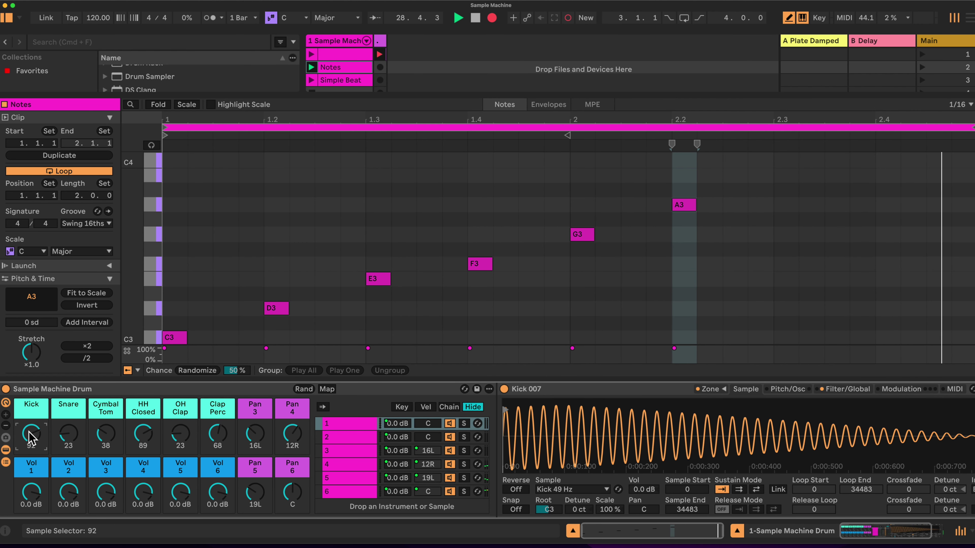
left_click_drag(68, 434, 68, 413)
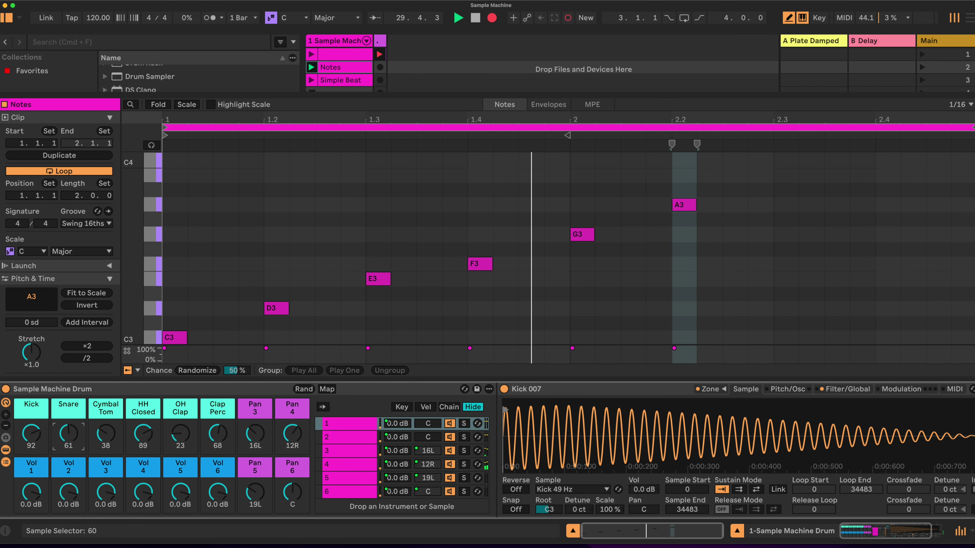
left_click(303, 389)
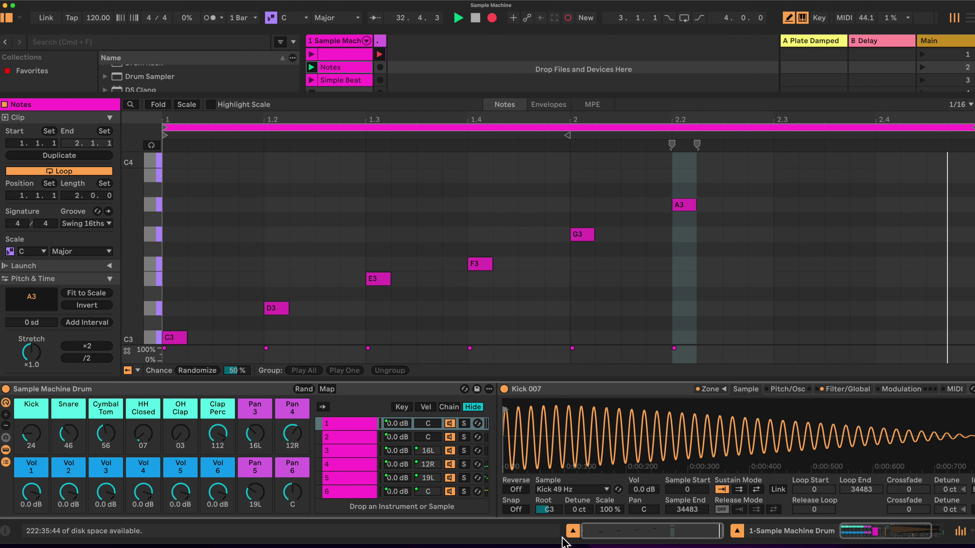
Hide the clip editor, launch the Simple Beat clip, and randomize the rack's macros over it.
key("super+alt+3")
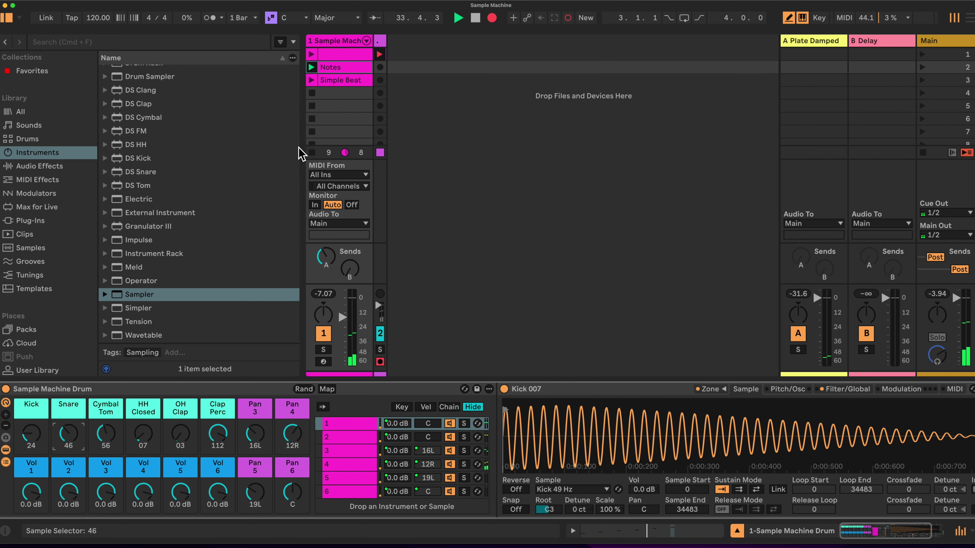
left_click(311, 80)
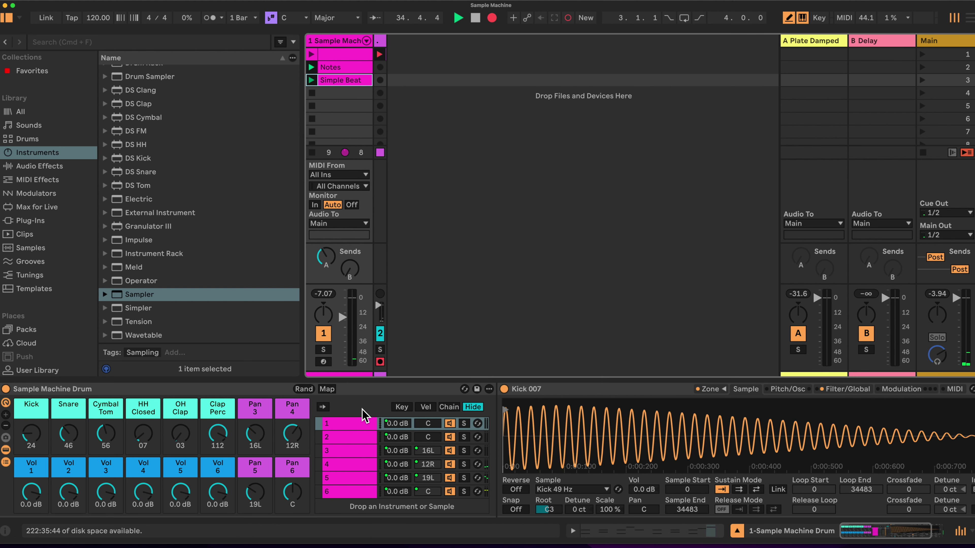
left_click(304, 389)
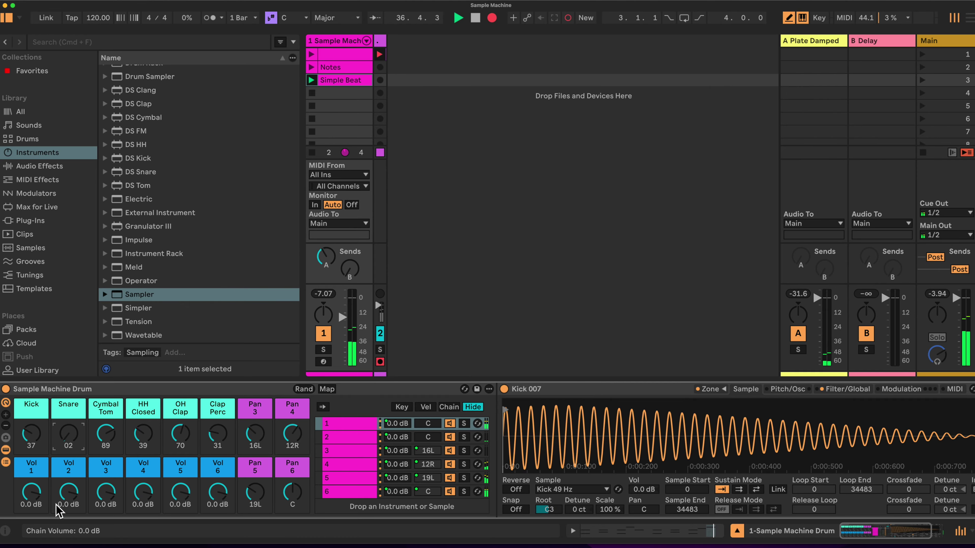
Try a different Vol 1 level and reset it to 0.0 dB, and set Pan 3 to 22L and the Kick selector to 27.
mouse_move(32, 492)
left_mouse_down()
mouse_move(32, 507)
mouse_move(31, 476)
left_mouse_up()
double_click(37, 496)
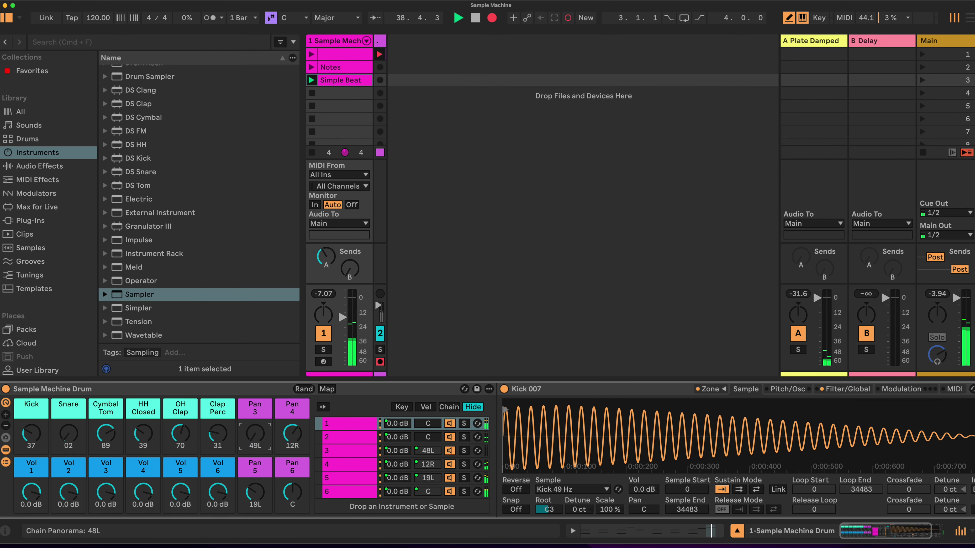
left_click_drag(254, 433, 255, 424)
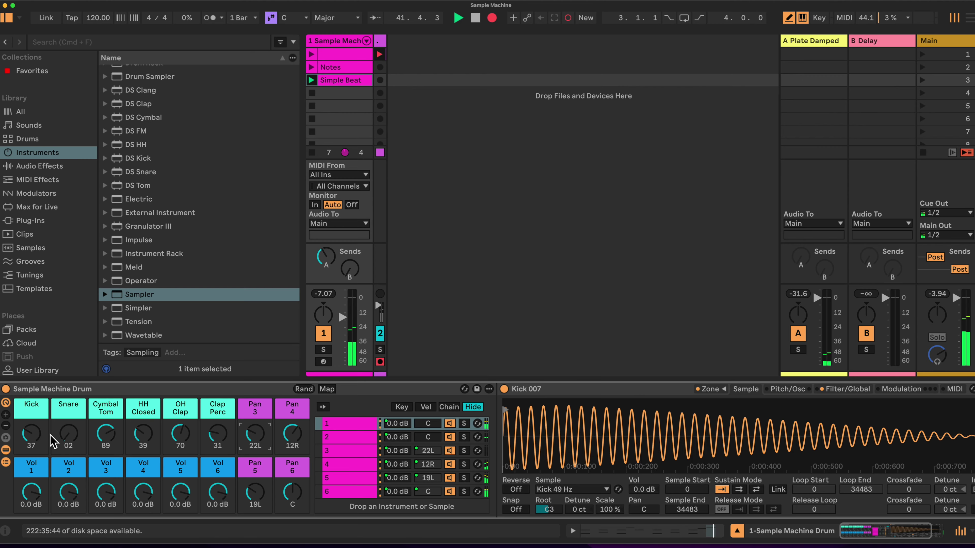
left_click_drag(31, 433, 31, 434)
Mute the Sample Machine track and open the kick Sampler's zone editor to look through its list of layered kick samples.
left_click(323, 333)
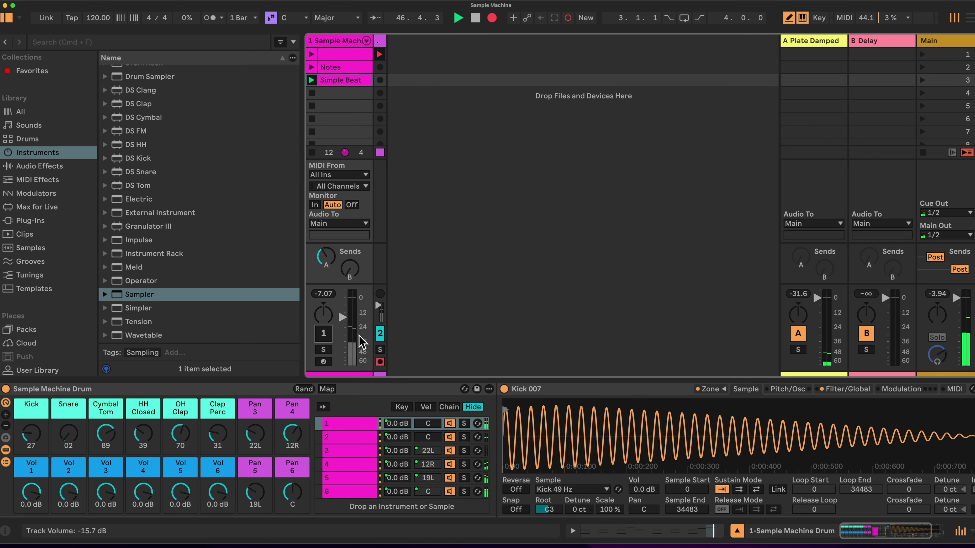
left_click(711, 389)
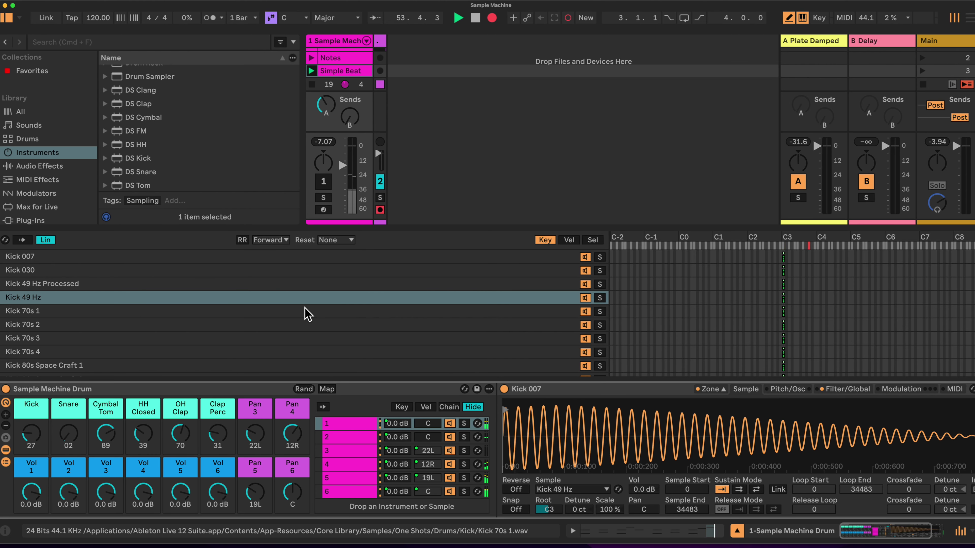
scroll(307, 313, "down", 15)
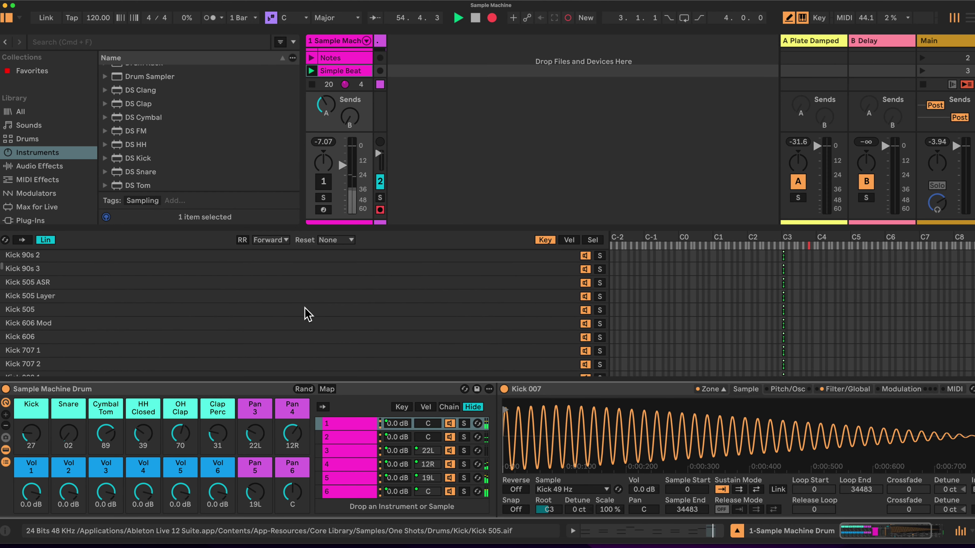
scroll(307, 313, "down", 5)
scroll(307, 313, "up", 10)
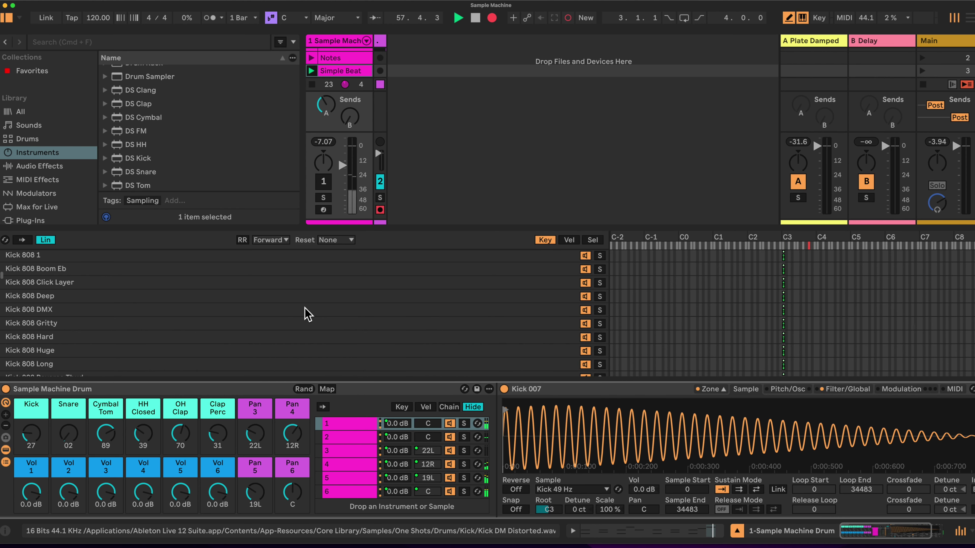
scroll(306, 313, "up", 5)
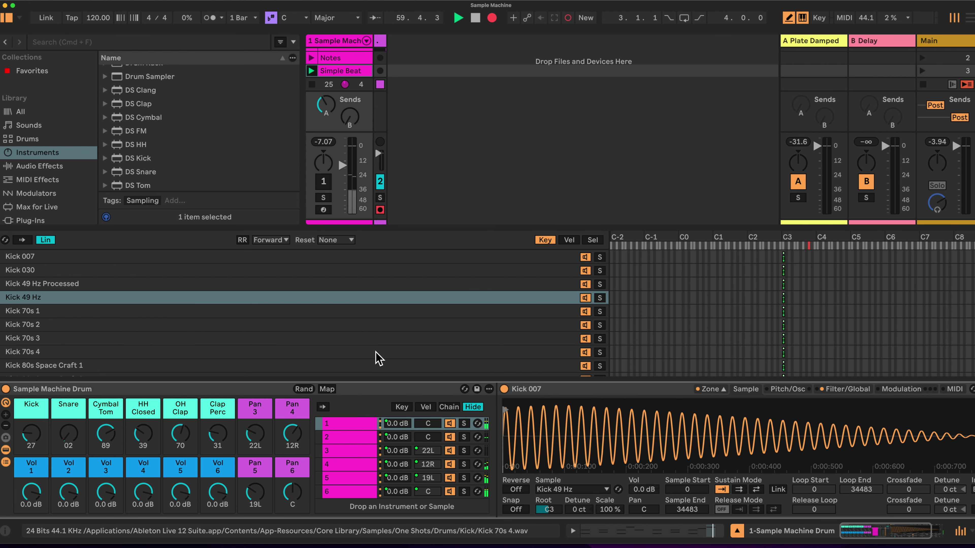
Examine the Sampler sample lists of chains 2 to 6, from the snares through cymbals and hi-hats to the claps and percussion.
left_click(350, 438)
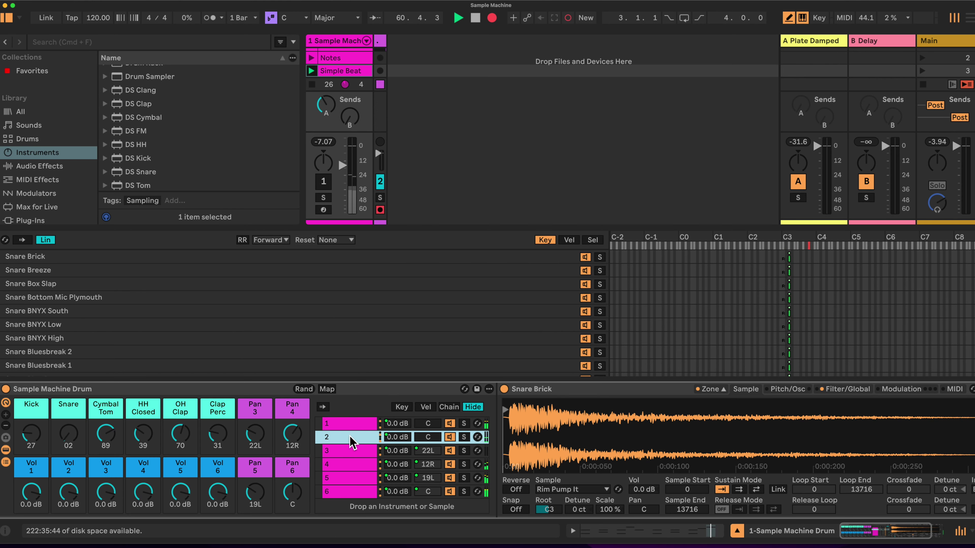
scroll(268, 311, "down", 10)
left_click(337, 452)
scroll(331, 320, "down", 6)
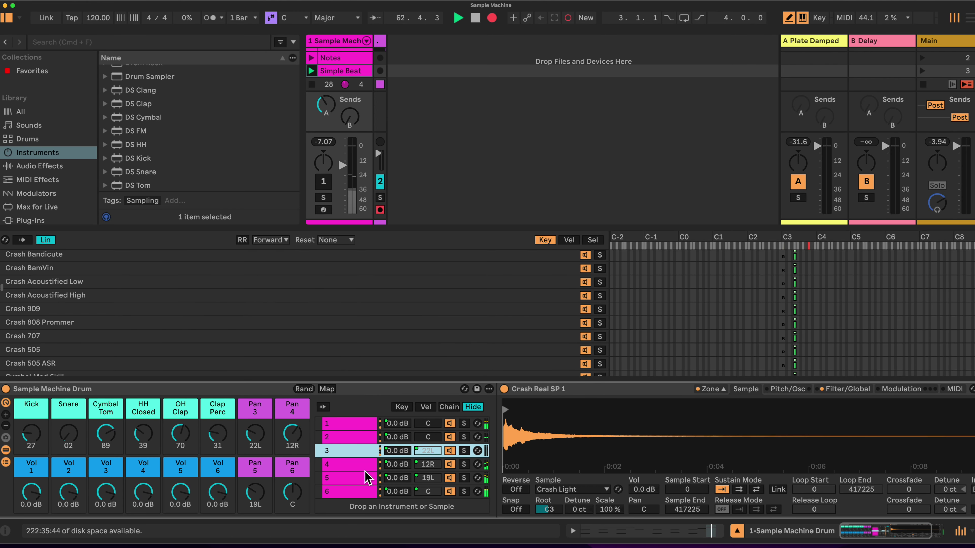
left_click(357, 465)
scroll(347, 326, "down", 8)
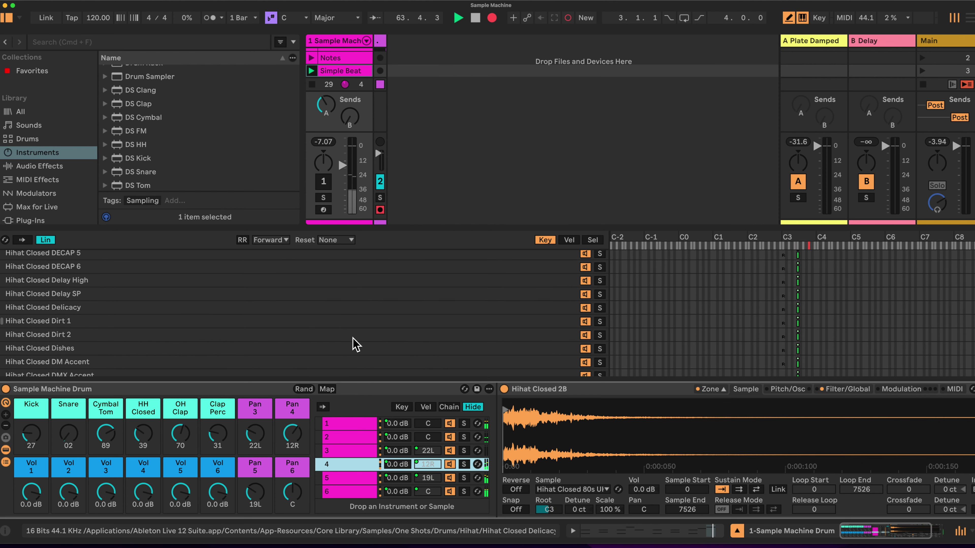
left_click(355, 480)
scroll(343, 323, "down", 5)
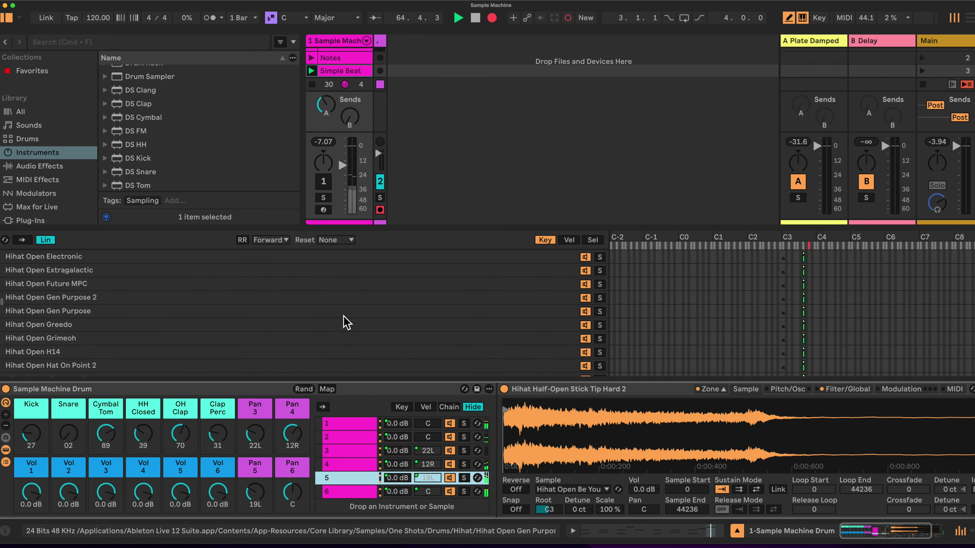
left_click(349, 493)
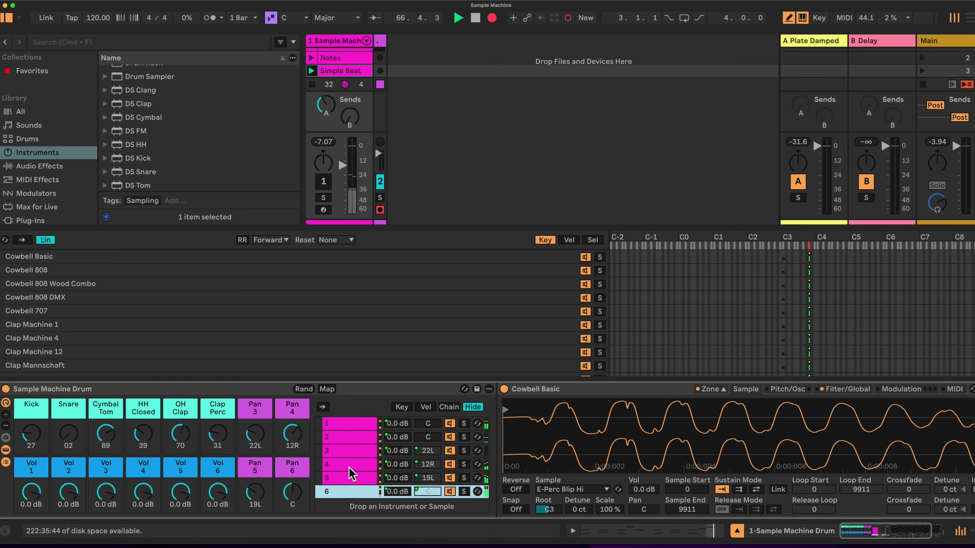
Compare the key zones of the samples in each chain, going back from chain 5 to the kick in chain 1.
left_click(350, 479)
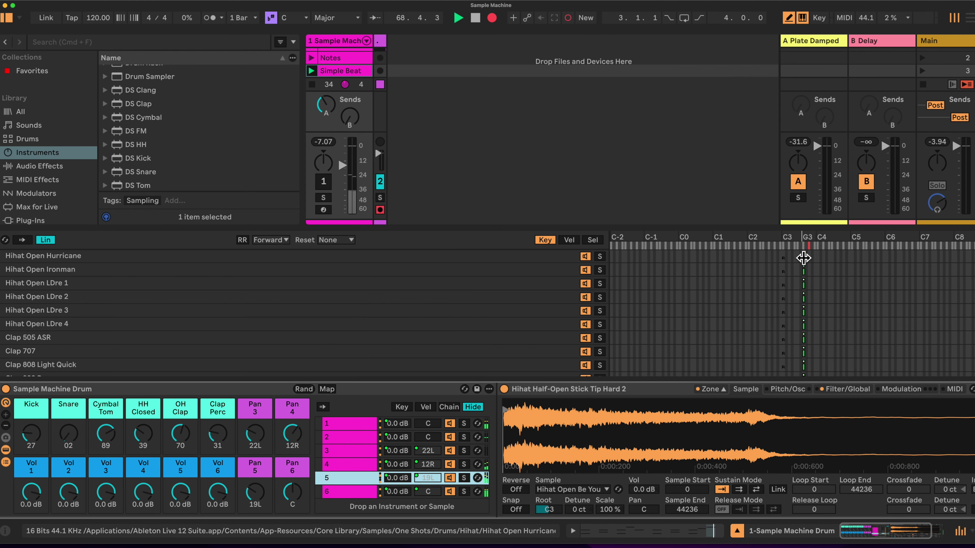
left_click(351, 465)
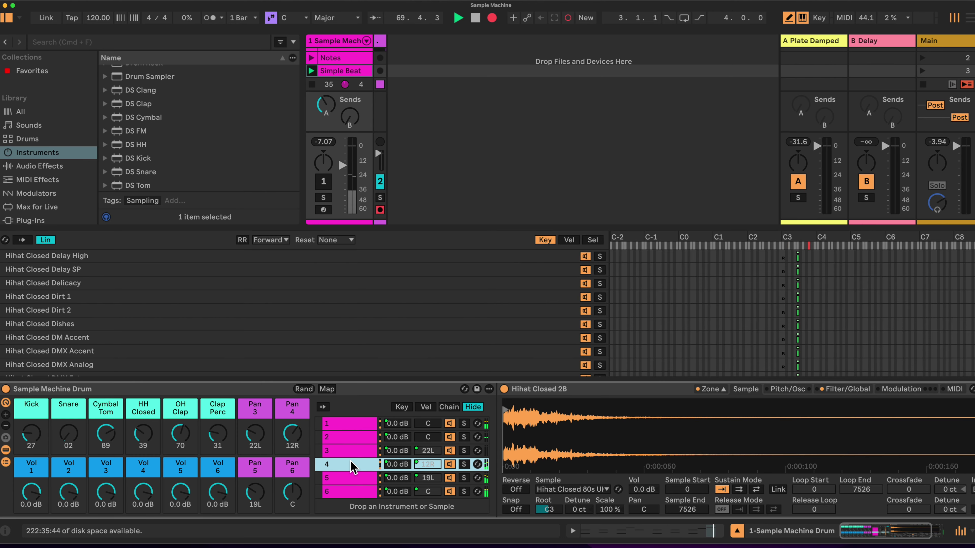
left_click(354, 451)
left_click(354, 438)
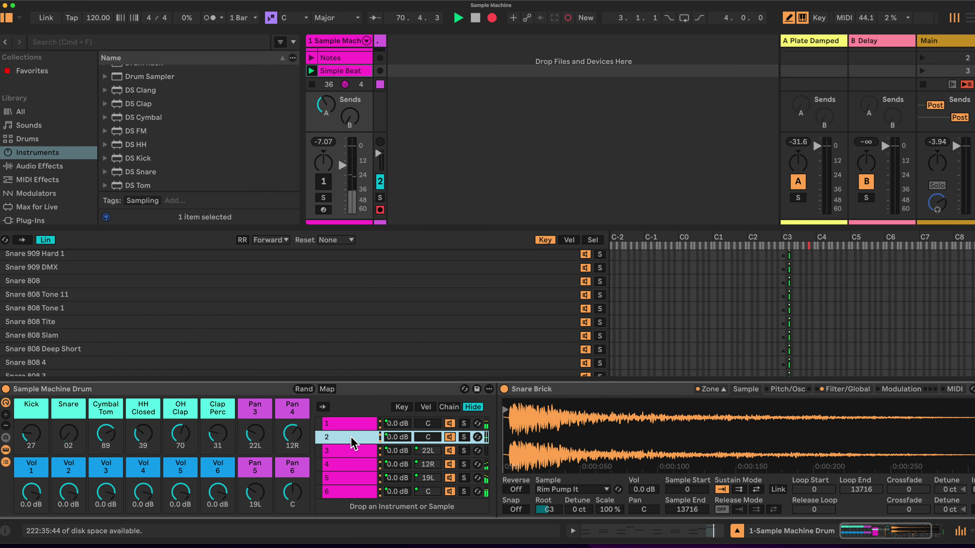
left_click(352, 424)
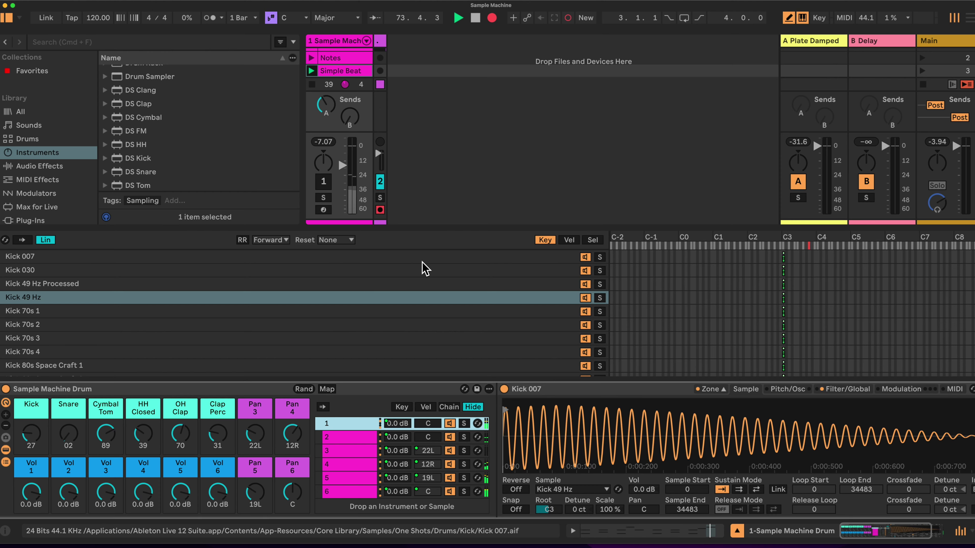
Show the kick Sampler's sample select zones and examine how they are distributed across the kick samples.
left_click(593, 240)
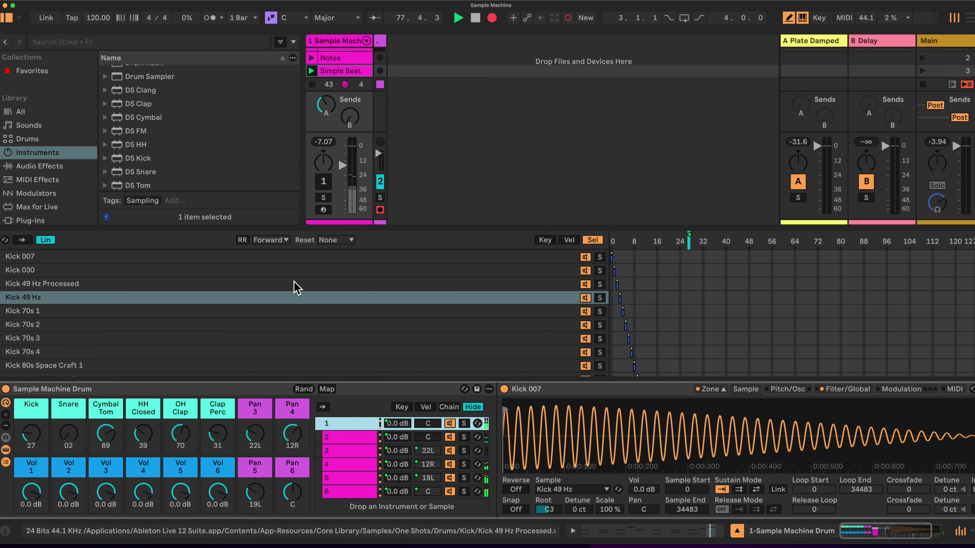
scroll(668, 303, "down", 15)
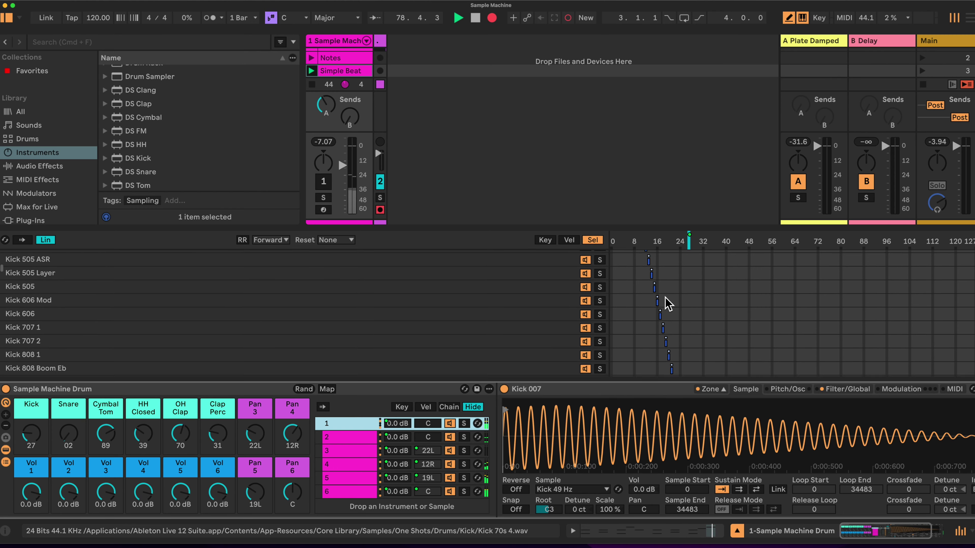
Examine the kick select zones up to the end of the range and compare them with the selector while turning the Kick macro to 69.
scroll(663, 306, "down", 15)
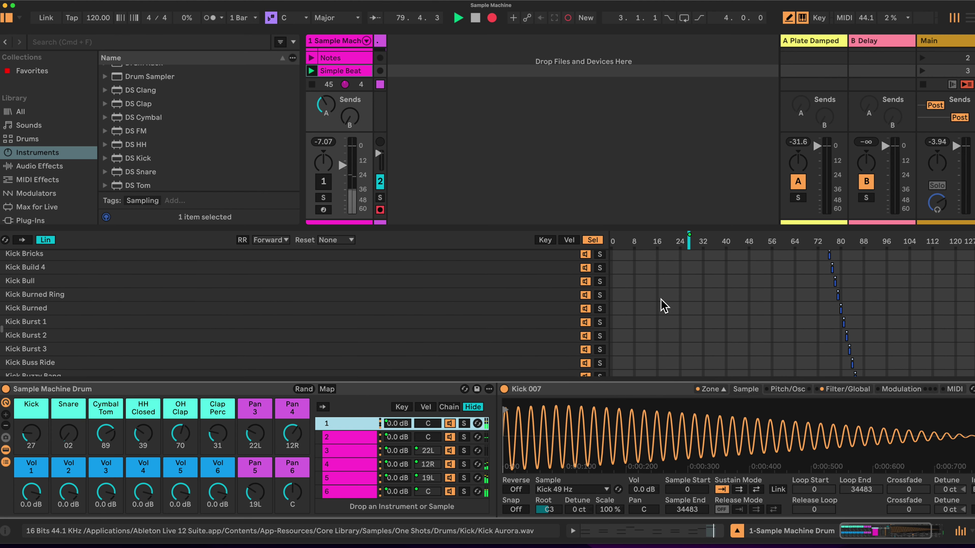
scroll(664, 306, "down", 12)
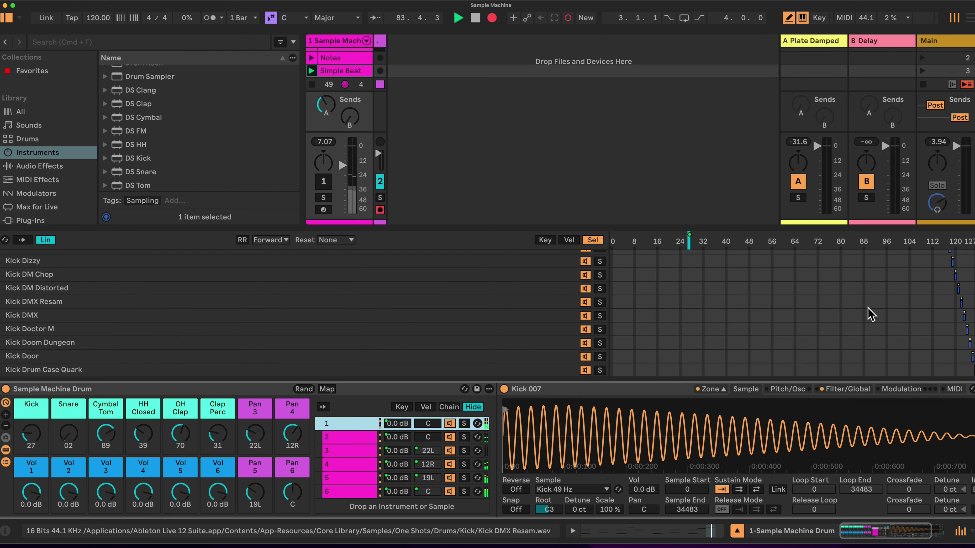
left_click_drag(31, 438, 31, 412)
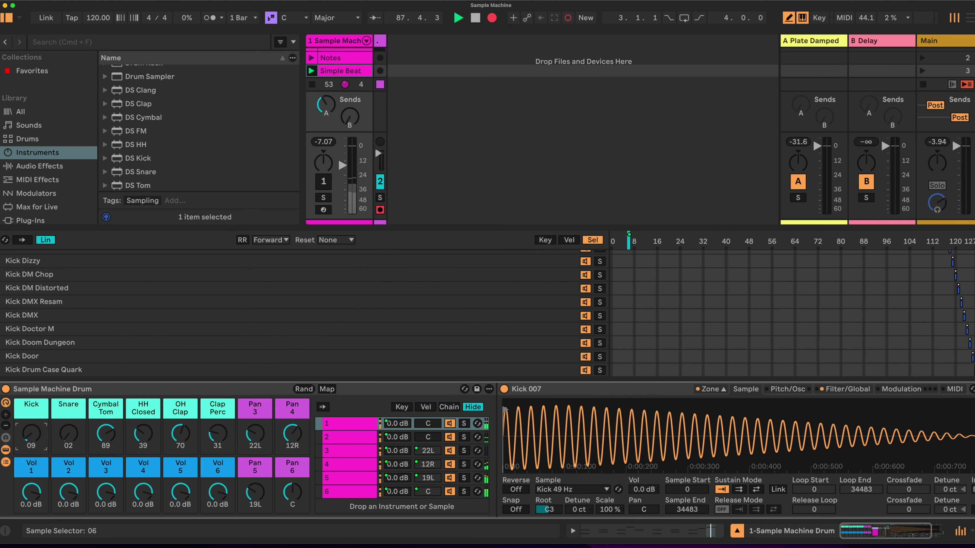
scroll(779, 358, "up", 15)
scroll(741, 322, "up", 5)
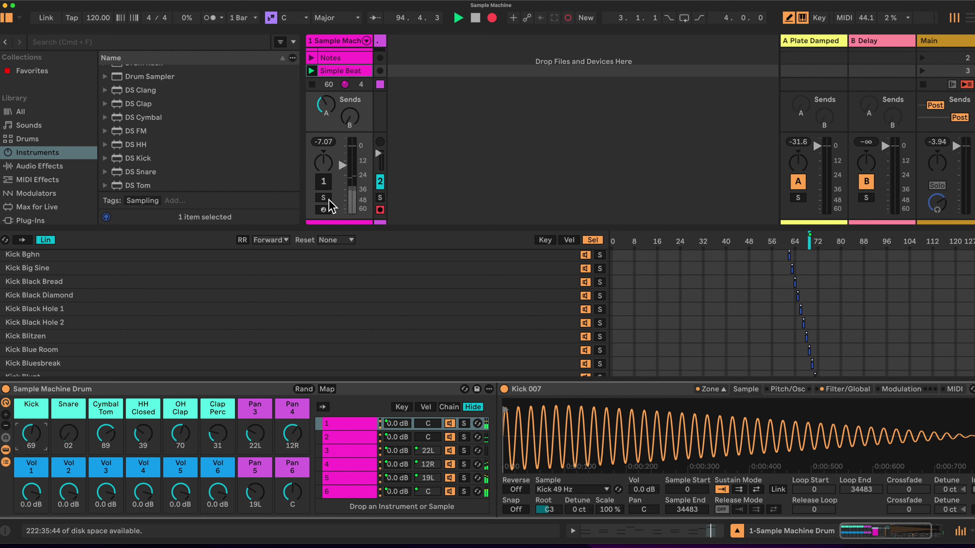
Unmute the Sample Machine track and audition different kicks by turning the Kick macro to 0 and up to 73.
left_click(323, 182)
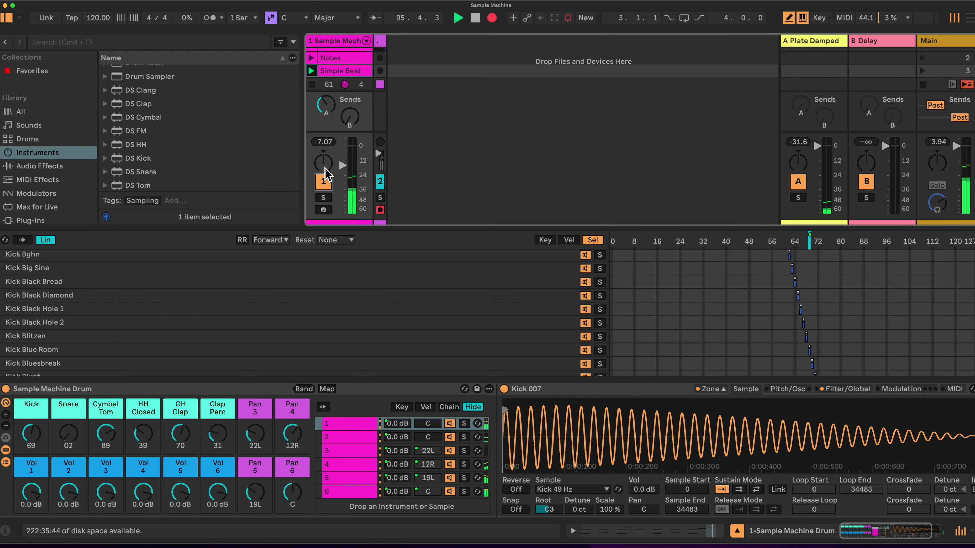
left_click_drag(31, 437, 31, 426)
scroll(385, 300, "up", 10)
left_click(385, 298)
left_click_drag(32, 434, 31, 499)
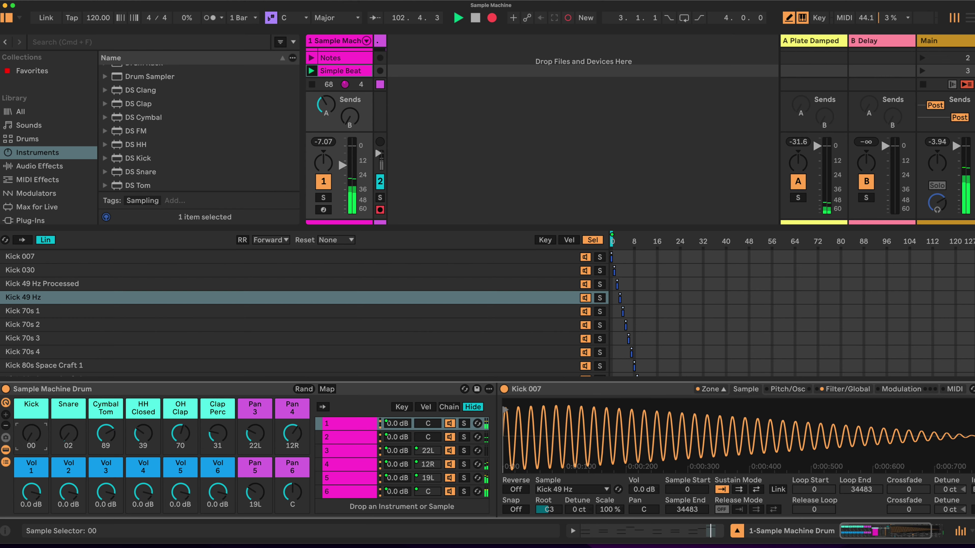
mouse_move(32, 434)
left_mouse_down()
mouse_move(107, 380)
mouse_move(141, 442)
left_mouse_up()
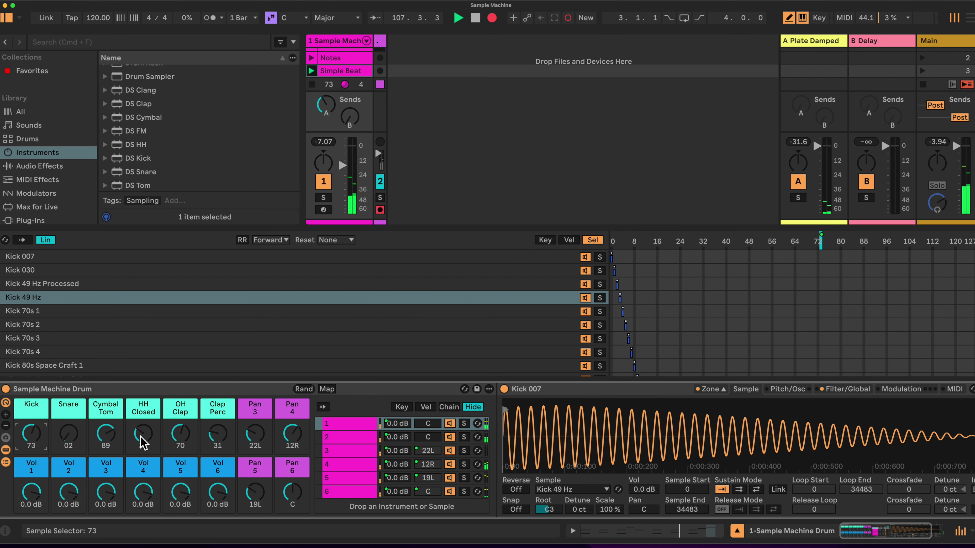
Show the snare chain's sample select zones and turn the Snare macro while looking through its snare and rim samples.
left_click(338, 436)
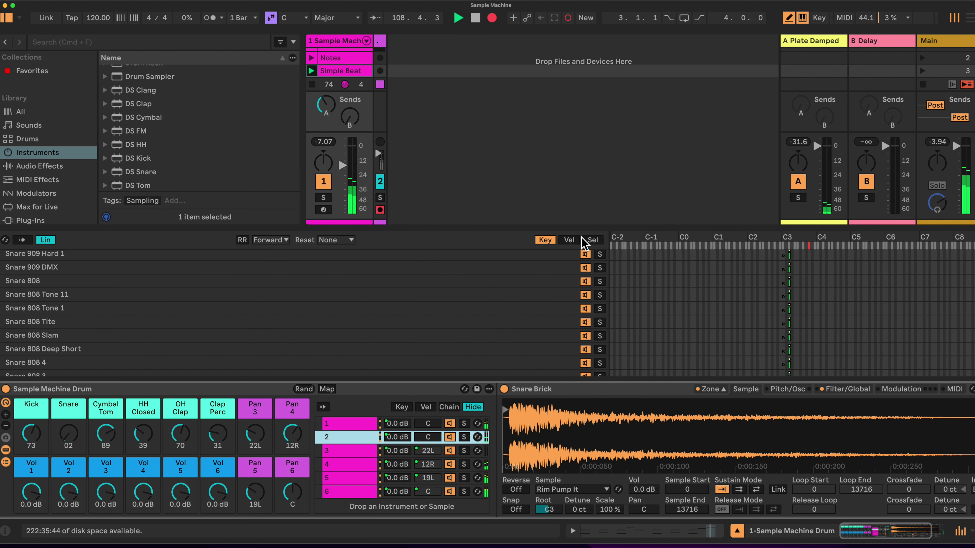
left_click(592, 240)
left_click_drag(67, 442, 73, 440)
scroll(775, 321, "down", 15)
scroll(775, 321, "up", 5)
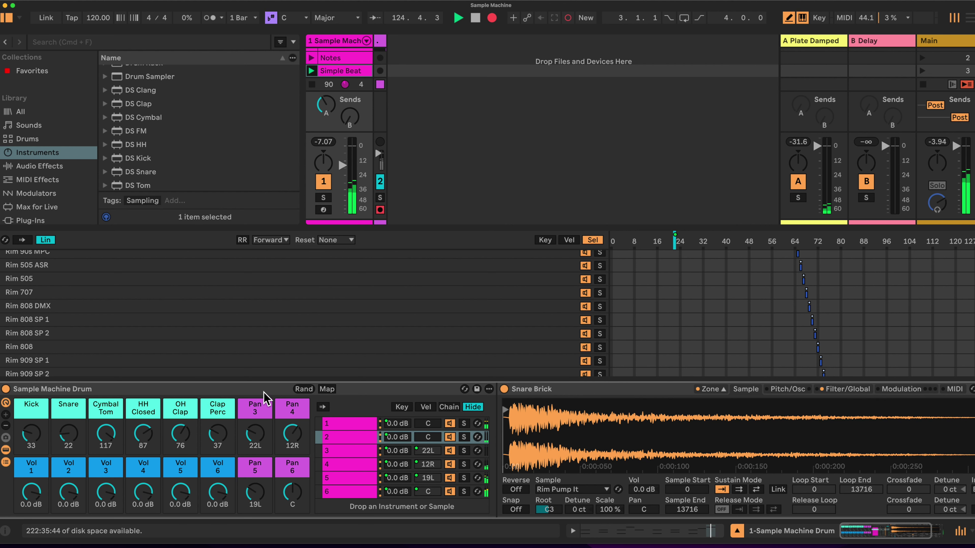
Randomize the rack's macros three times to audition new drum sample combinations.
left_click(302, 389)
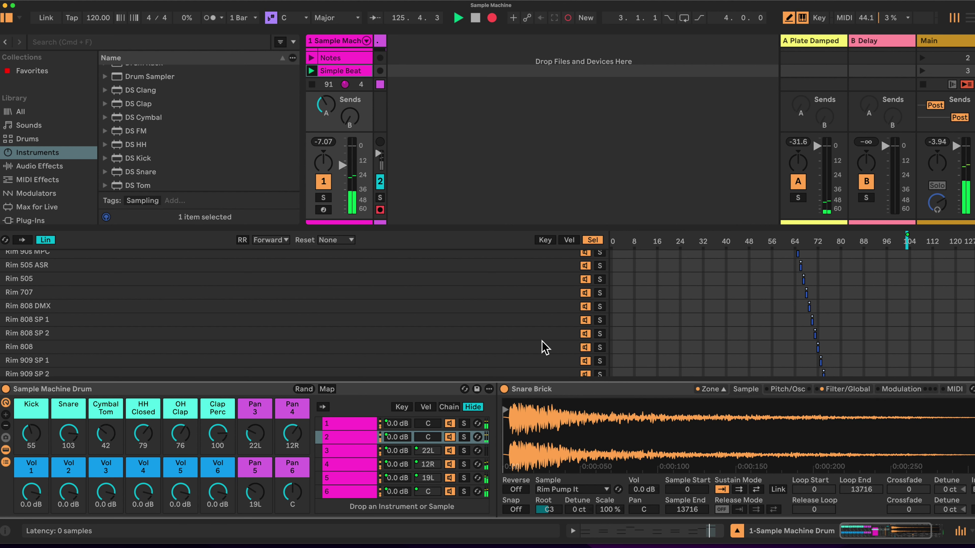
left_click(303, 390)
left_click(303, 389)
scroll(700, 307, "up", 10)
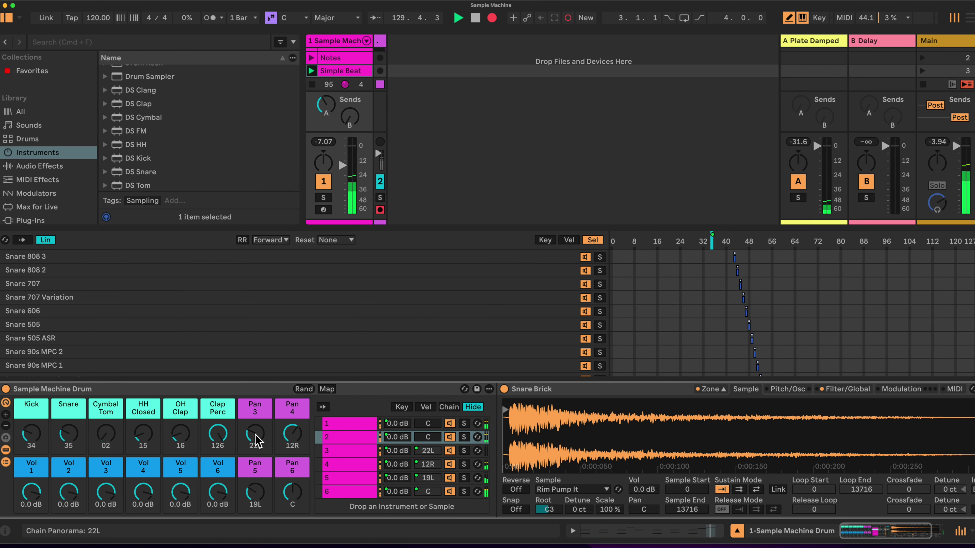
Adjust the pan macros to 4L for Pan 3, 7L for Pan 4, 15L for Pan 5 and 14R for Pan 6.
left_click_drag(287, 430, 287, 447)
left_click_drag(255, 493, 255, 473)
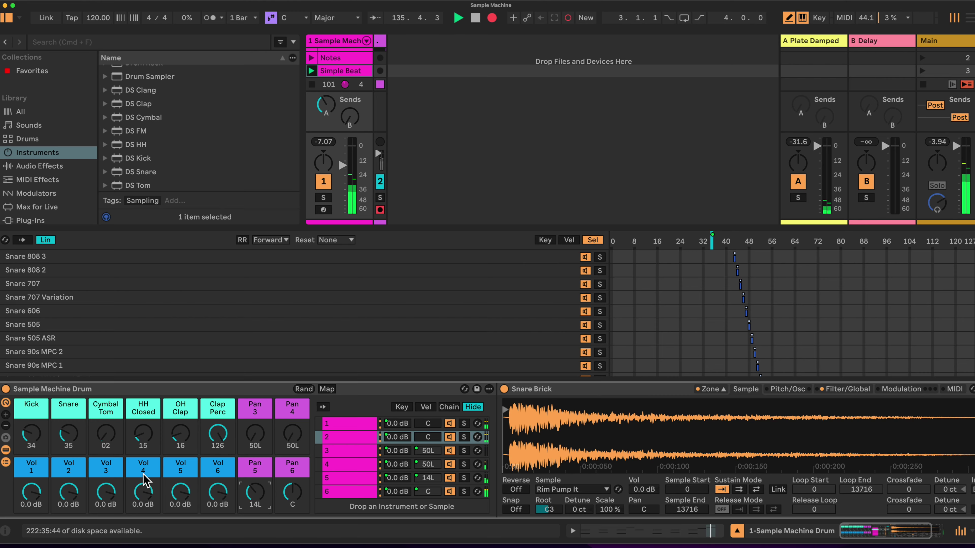
left_click_drag(255, 434, 254, 420)
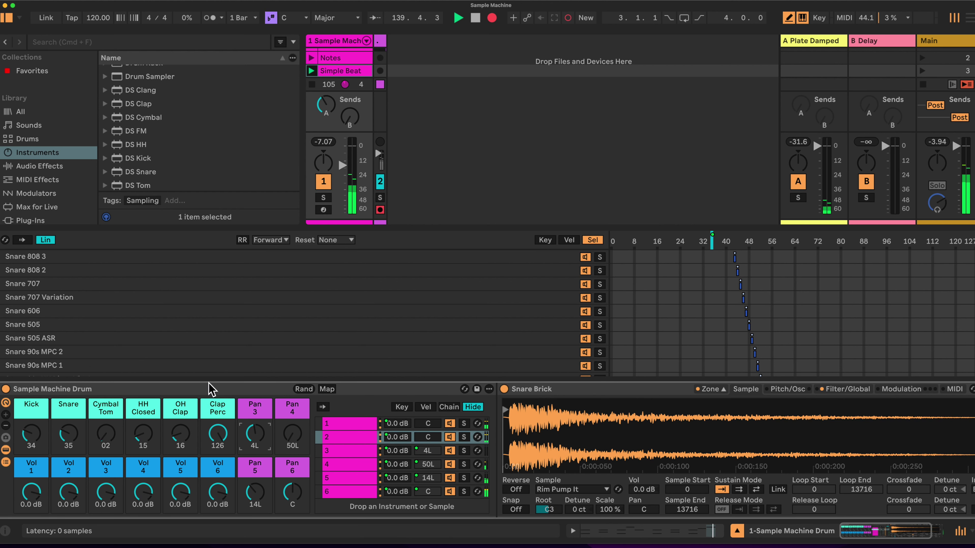
scroll(226, 310, "down", 3)
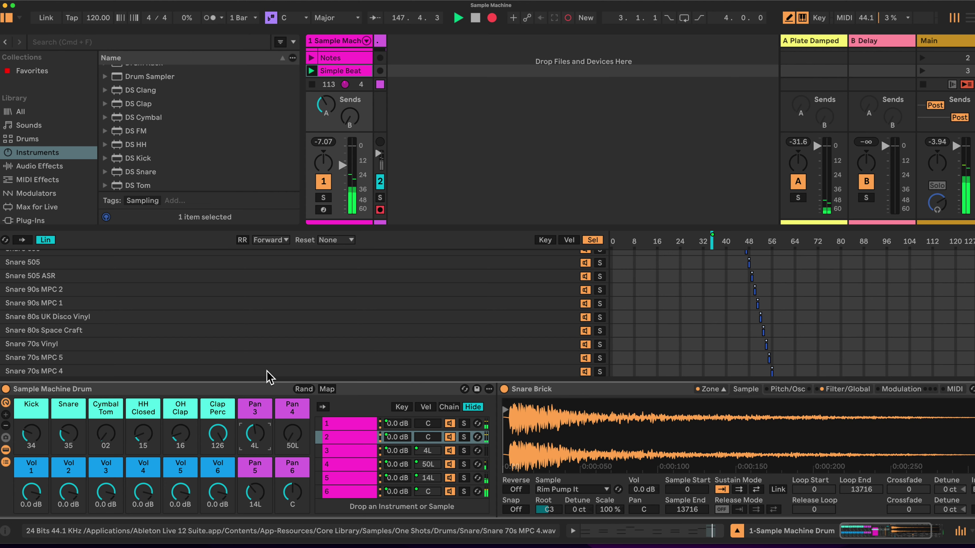
left_click_drag(288, 436, 288, 399)
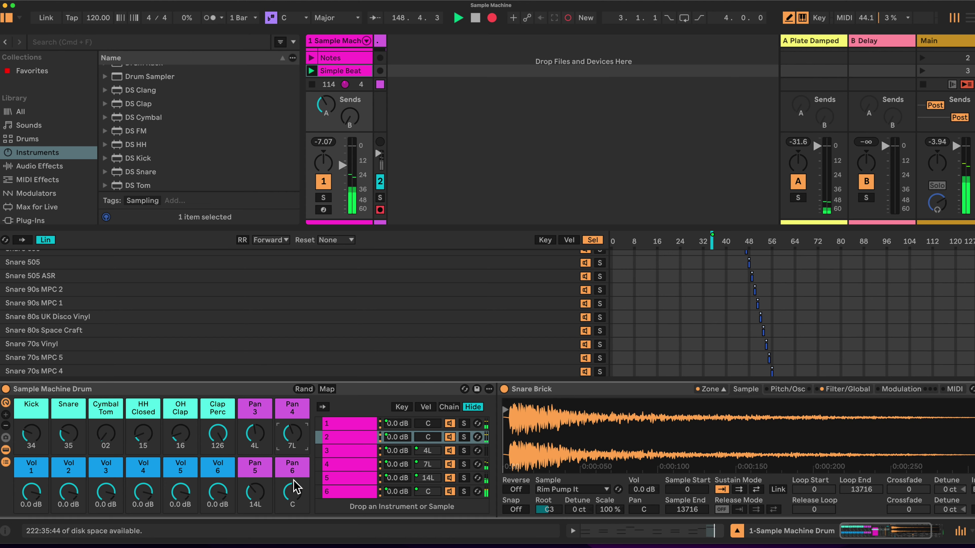
left_click(261, 497)
left_click_drag(262, 497, 287, 482)
Adjust the chain volume macros, leaving Vol 2 at 0.332 dB and resetting Vol 1 to its default 0.0 dB.
left_click_drag(32, 492, 68, 480)
left_click(31, 492)
key("Delete")
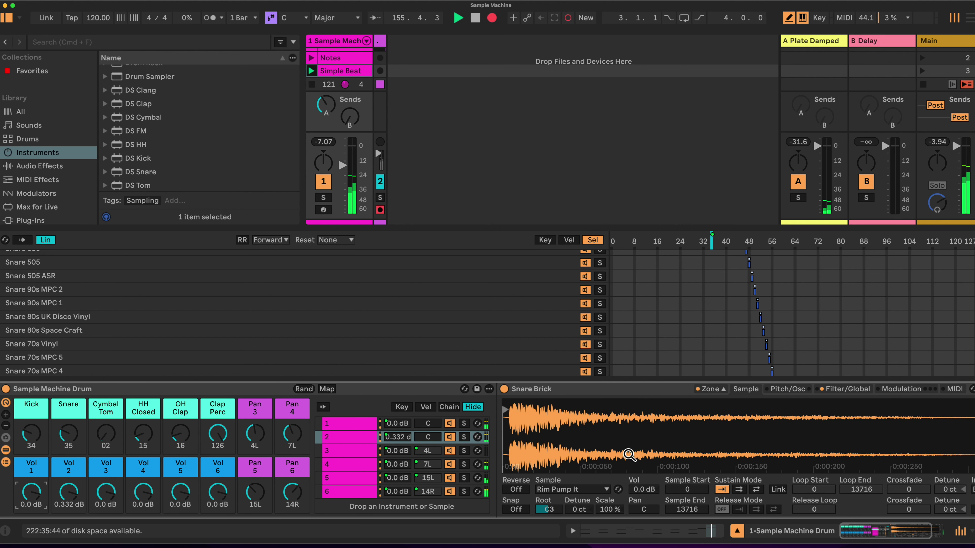
With the zone editor hidden, randomize the rack's macros five times and raise the Sample Machine track's volume.
left_click(710, 390)
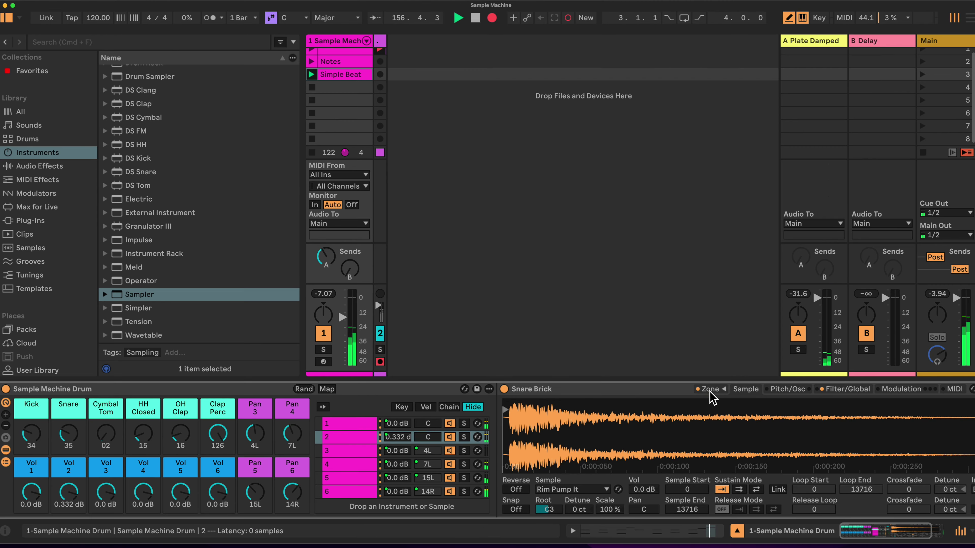
left_click(306, 389)
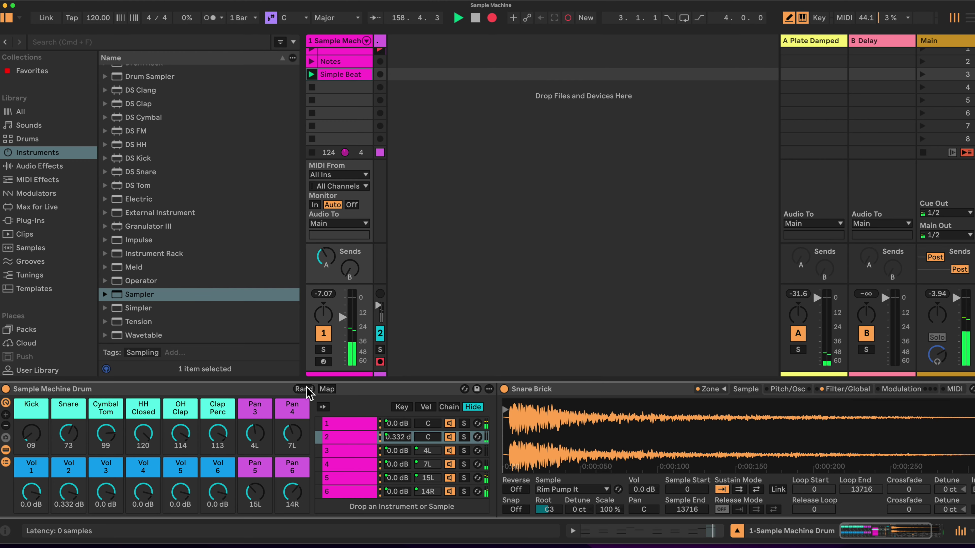
left_click(303, 390)
left_click(303, 390)
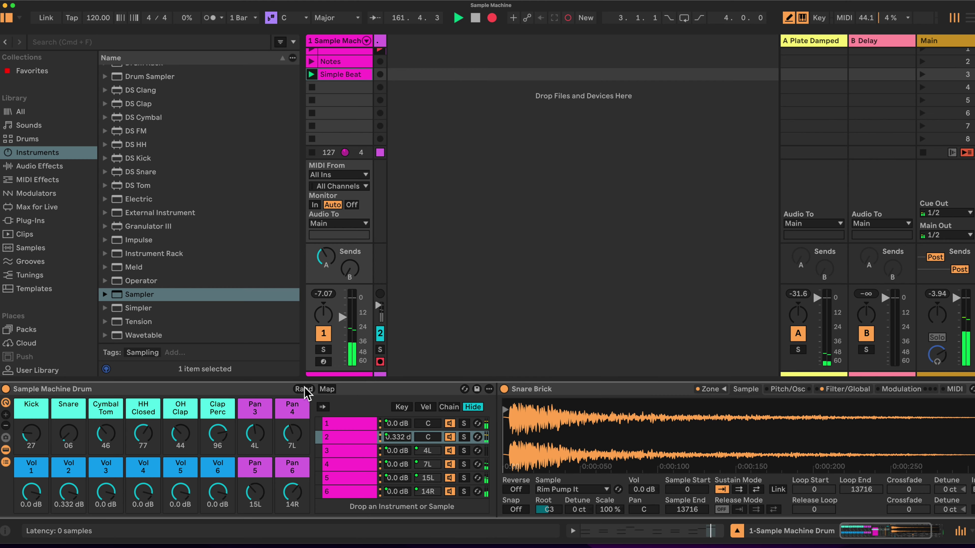
left_click(304, 390)
left_click(303, 389)
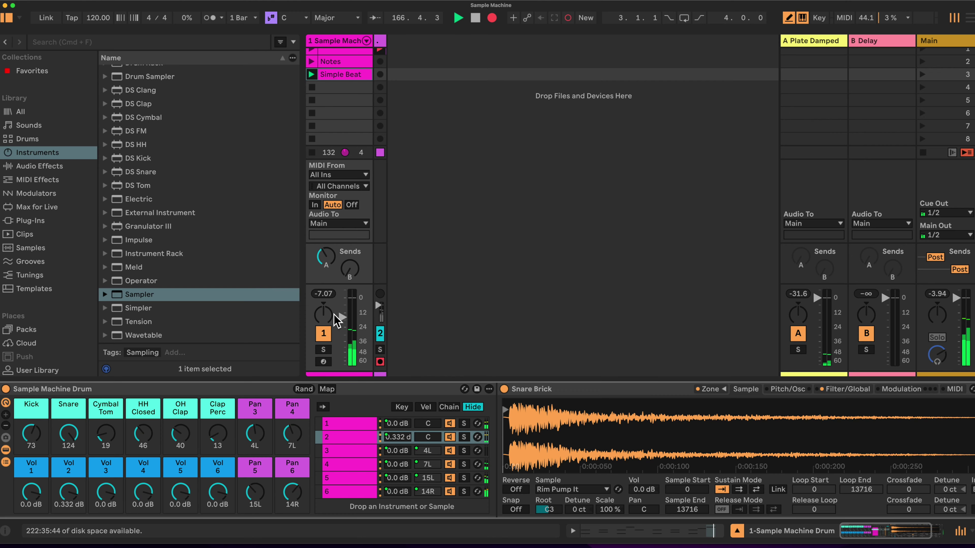
left_click_drag(342, 316, 342, 304)
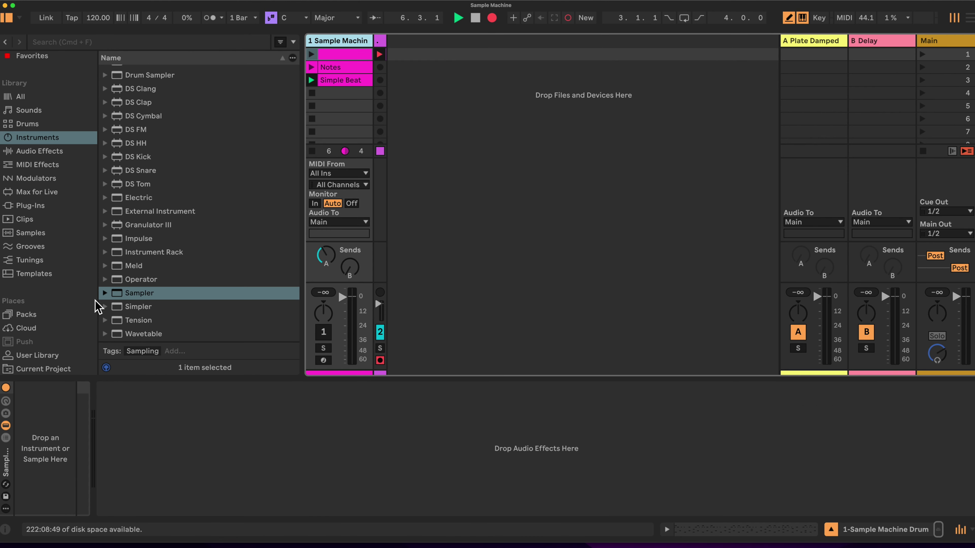
Load an Instrument Rack onto the empty Sample Machine track and show its macro controls, extended to all 16.
scroll(165, 227, "up", 3)
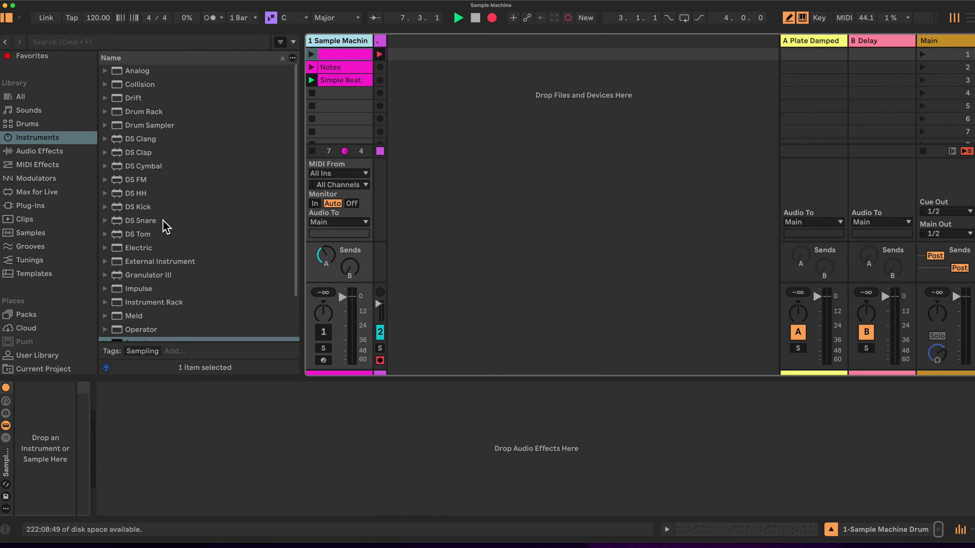
scroll(181, 194, "down", 3)
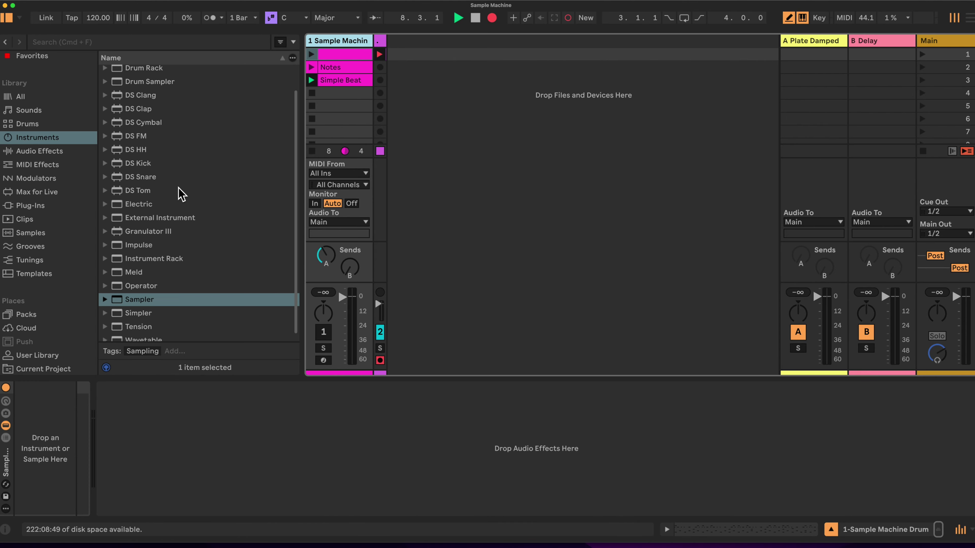
left_click(169, 260)
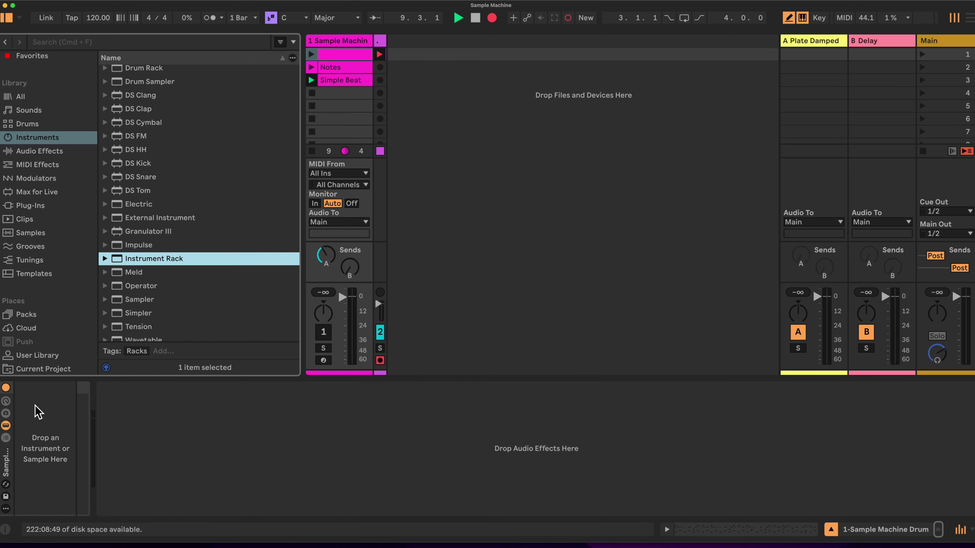
left_click(4, 403)
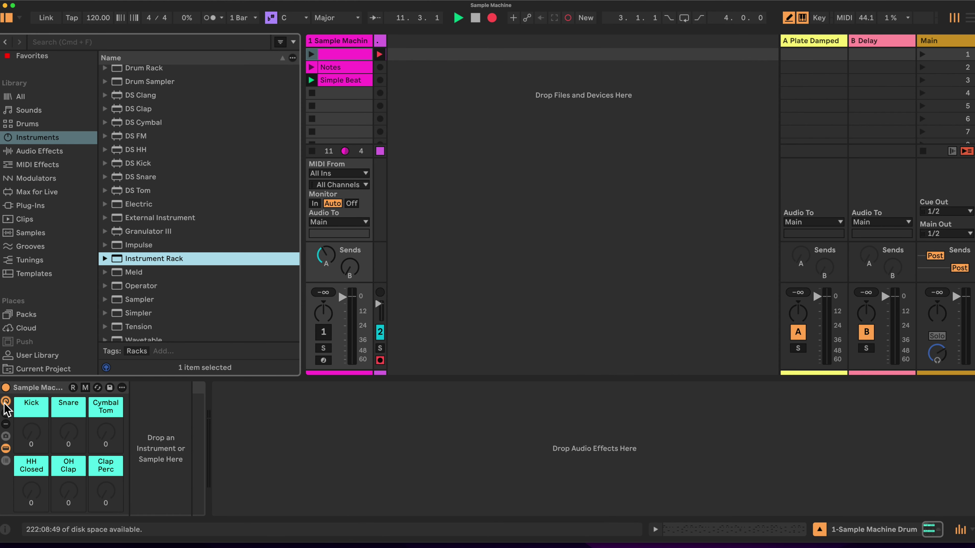
left_click(5, 414)
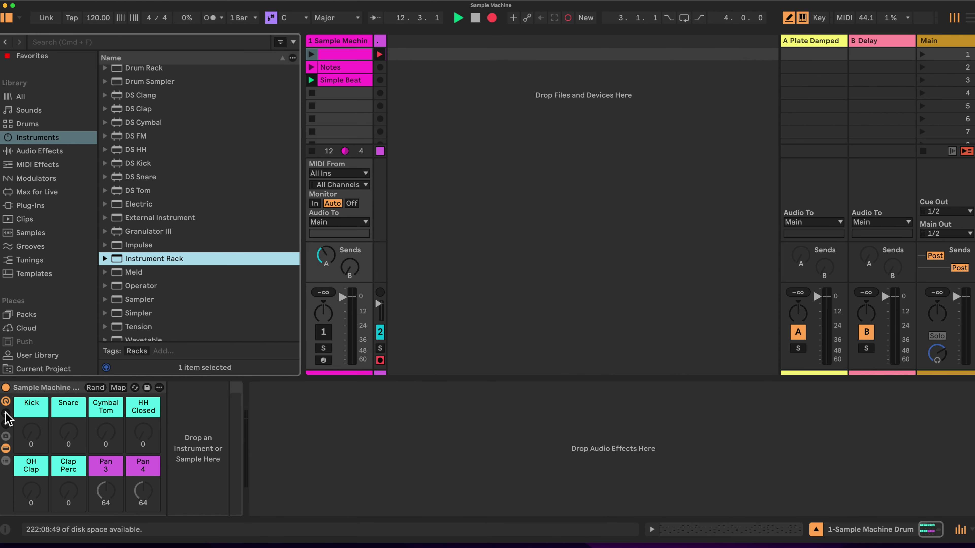
left_click(5, 414)
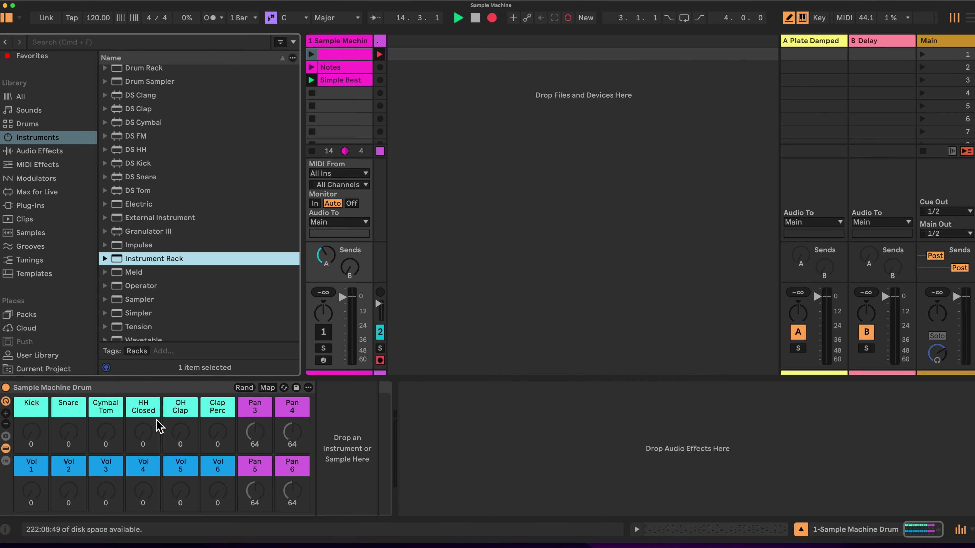
Add a Sampler instrument to the rack and show the rack's chain list.
scroll(165, 238, "down", 1)
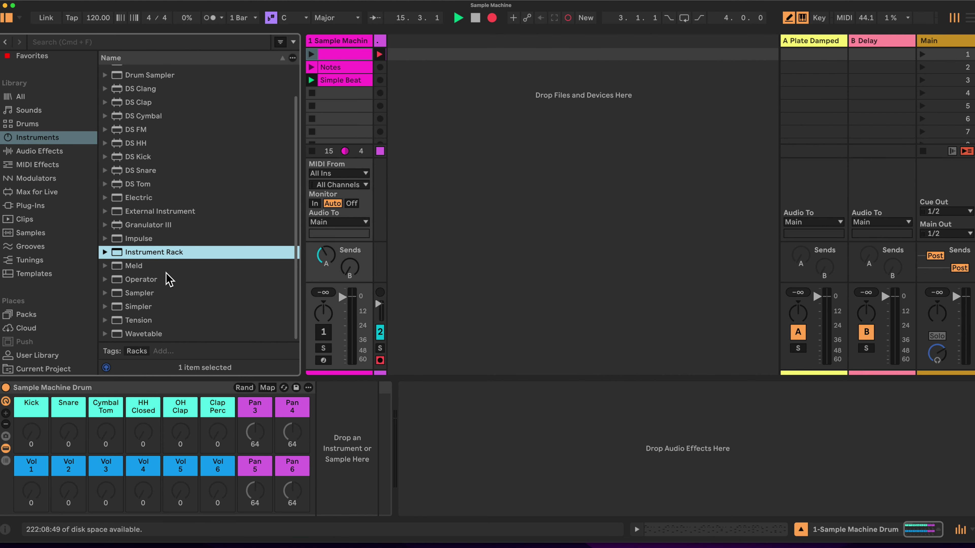
left_click(141, 294)
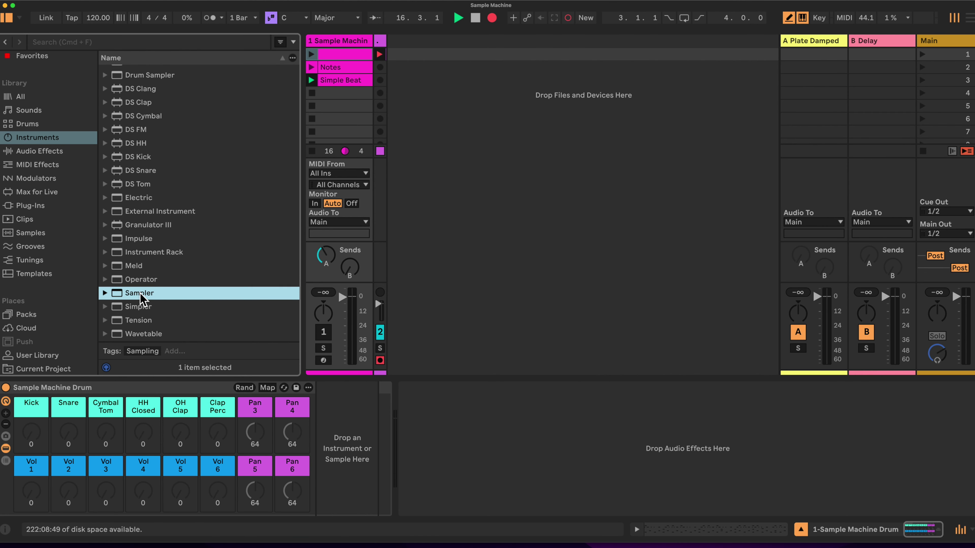
left_click_drag(142, 298, 331, 416)
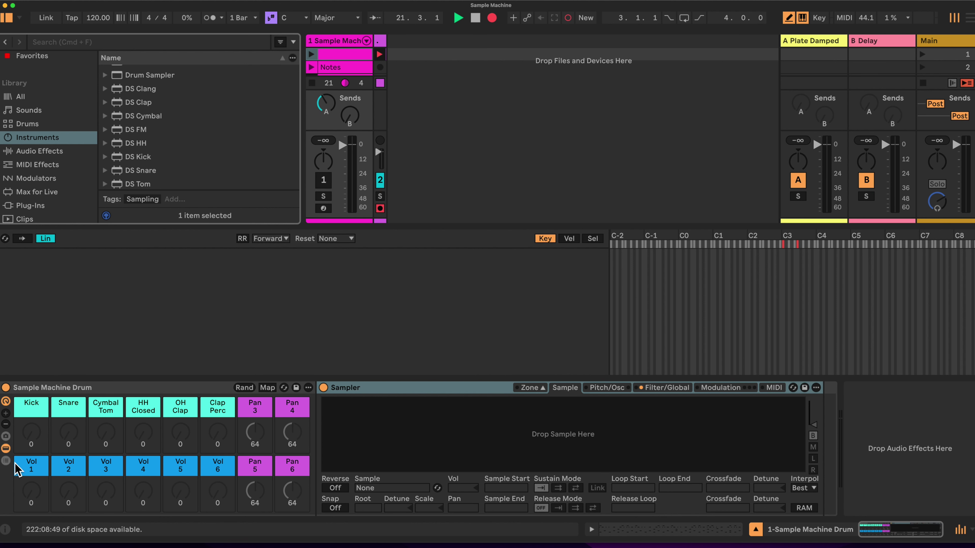
left_click(6, 461)
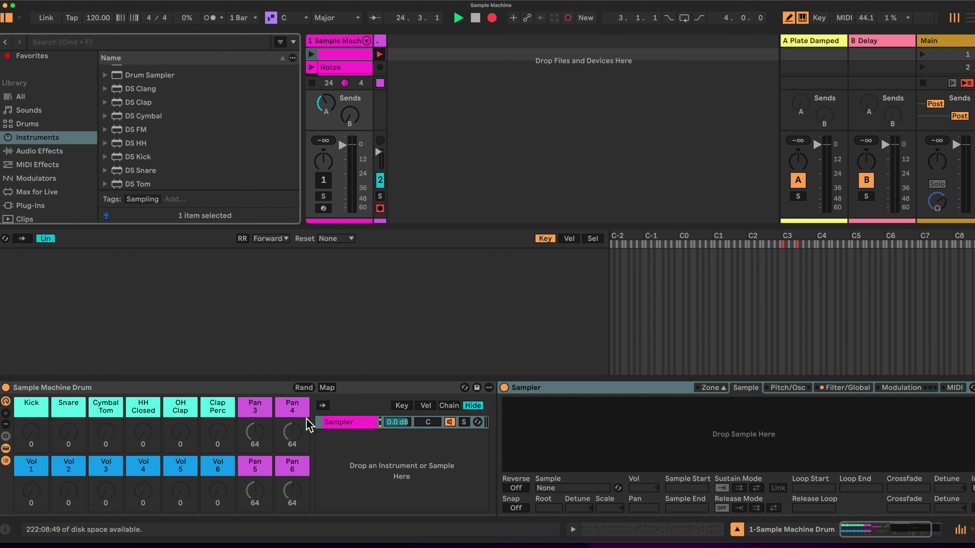
Map the Sampler chain's volume to the Vol 1 macro and leave macro mapping mode.
key("super+m")
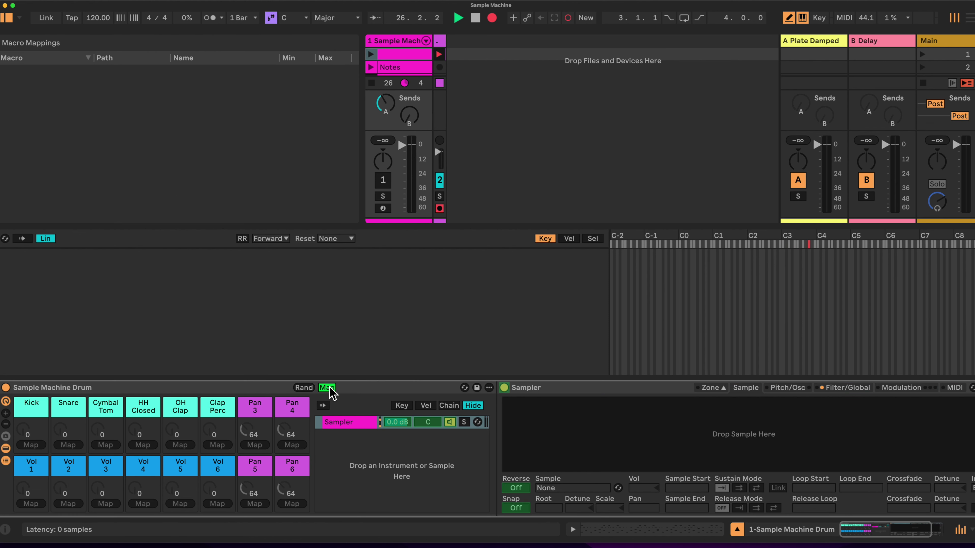
left_click(398, 422)
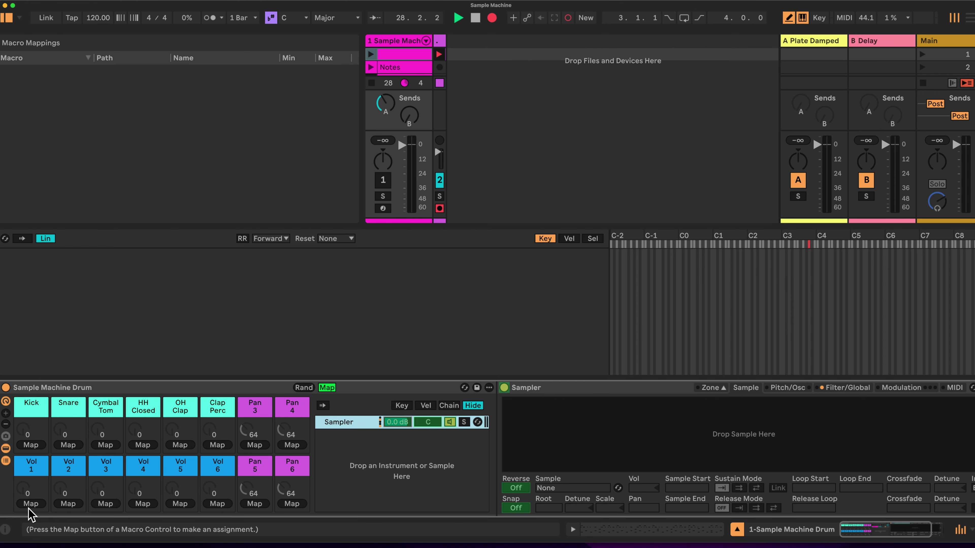
left_click(32, 503)
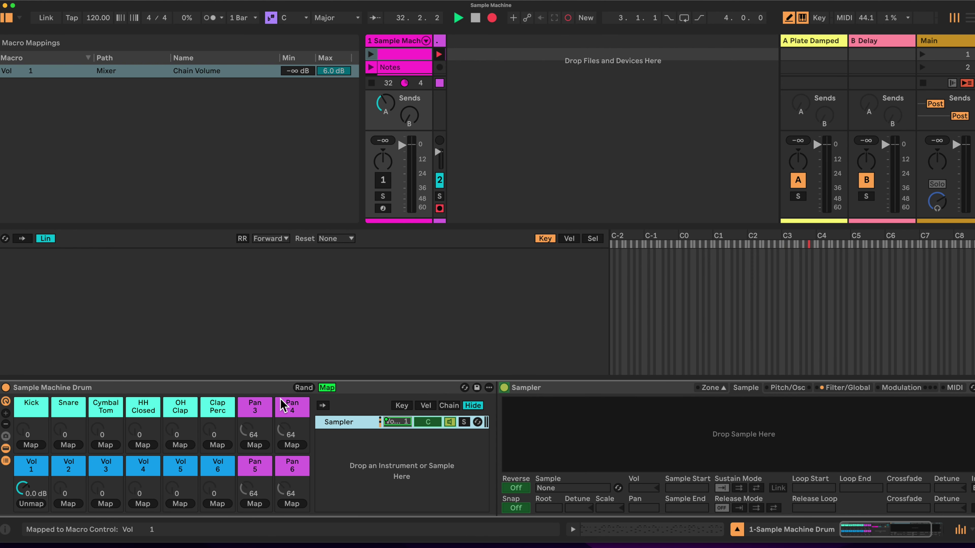
left_click(327, 388)
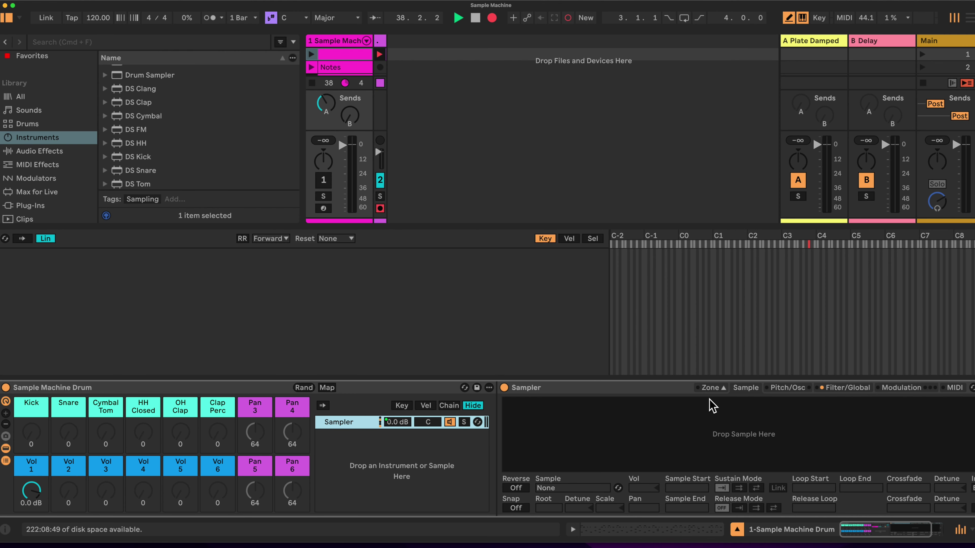
Switch the Sampler's zone editor to sample-select zones and show the One Shot Kick samples in the browser.
left_click(712, 406)
left_click(593, 239)
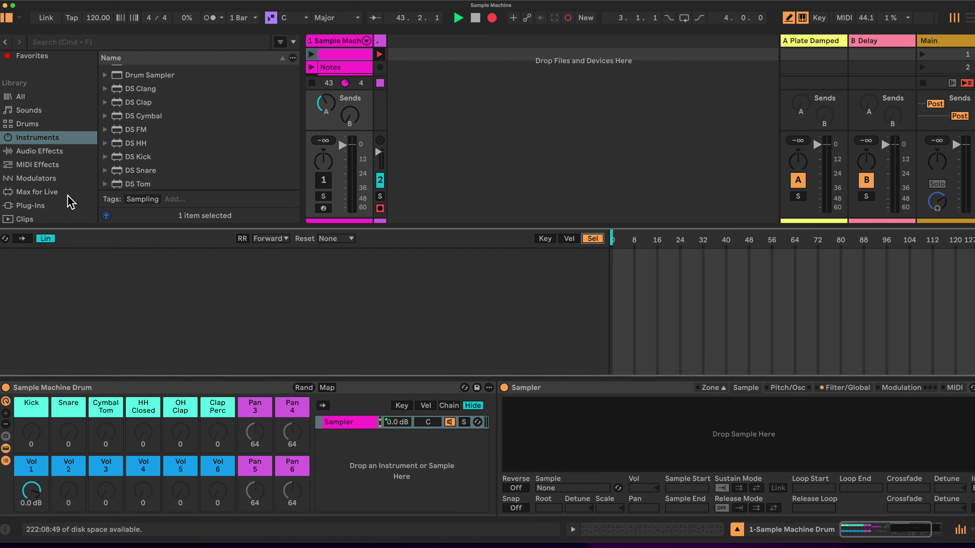
scroll(63, 196, "down", 3)
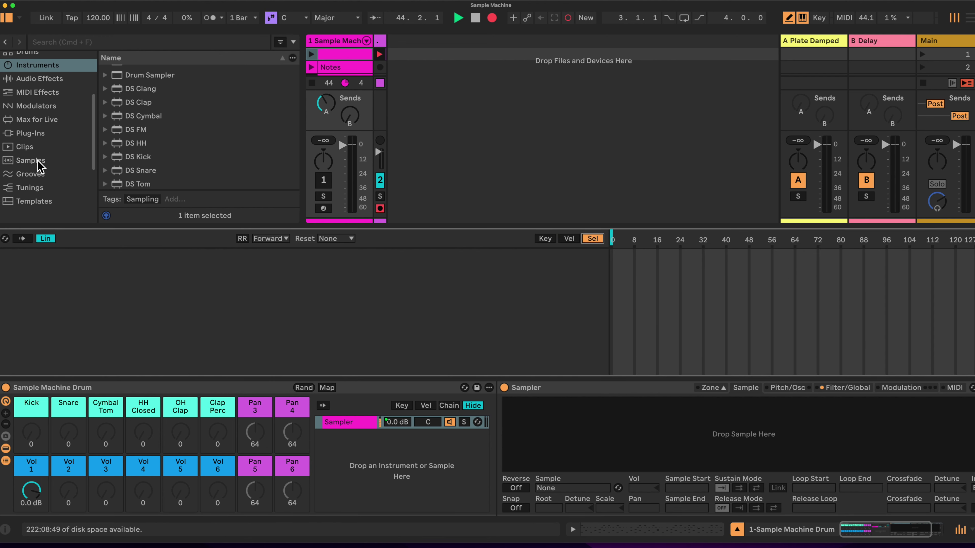
left_click(36, 161)
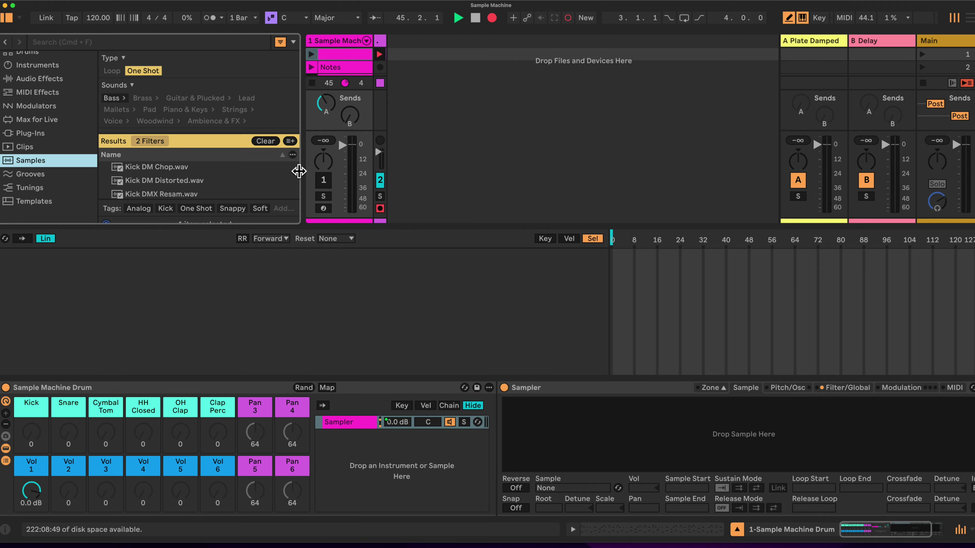
left_click(710, 388)
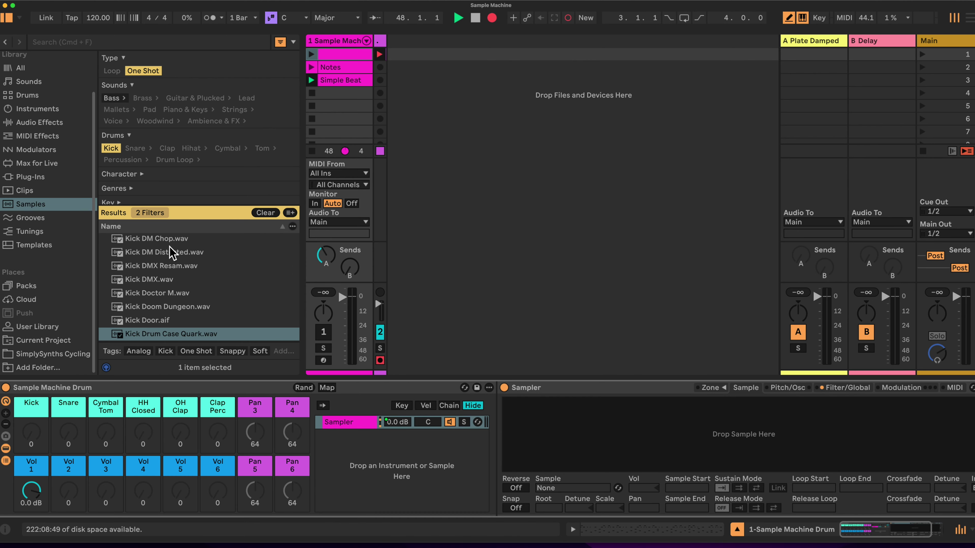
Select all the filtered Kick samples in the browser and load them into the Sampler's zone editor.
scroll(218, 286, "down", 2)
left_click(191, 314)
scroll(212, 288, "up", 5)
scroll(209, 281, "up", 3)
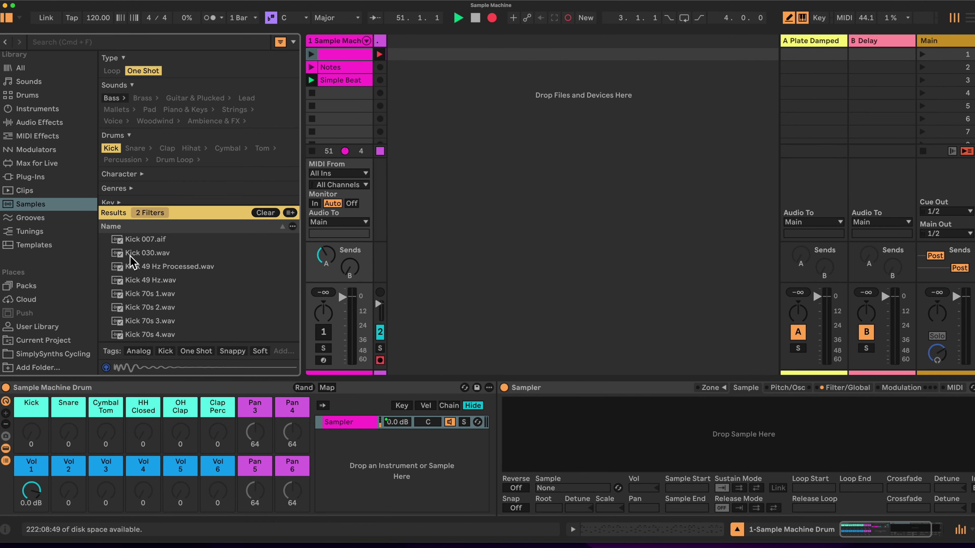
key("super+a")
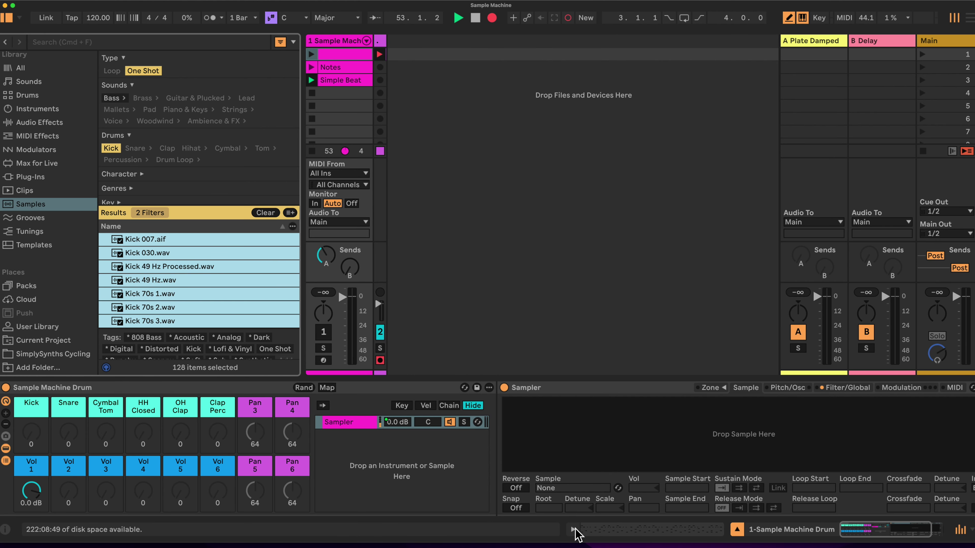
left_click(721, 388)
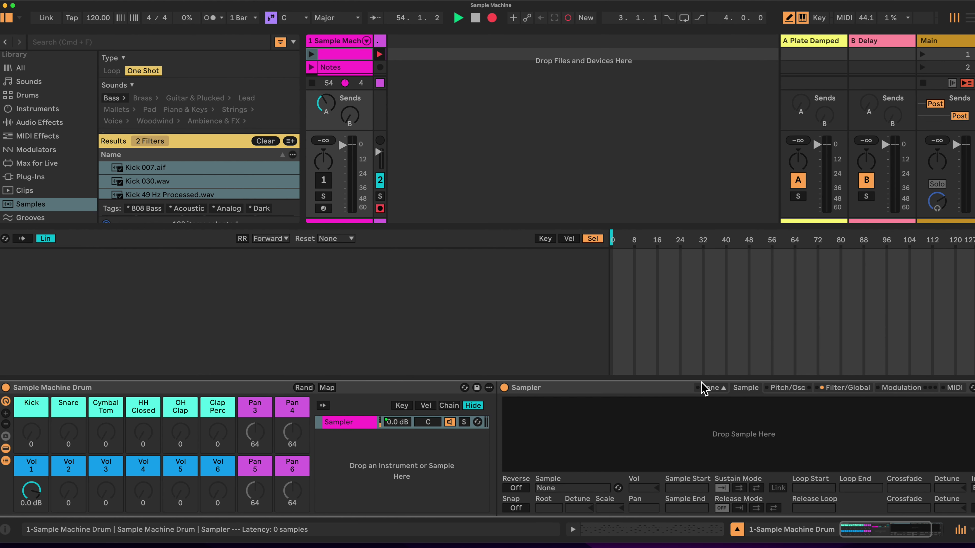
left_click_drag(209, 175, 320, 289)
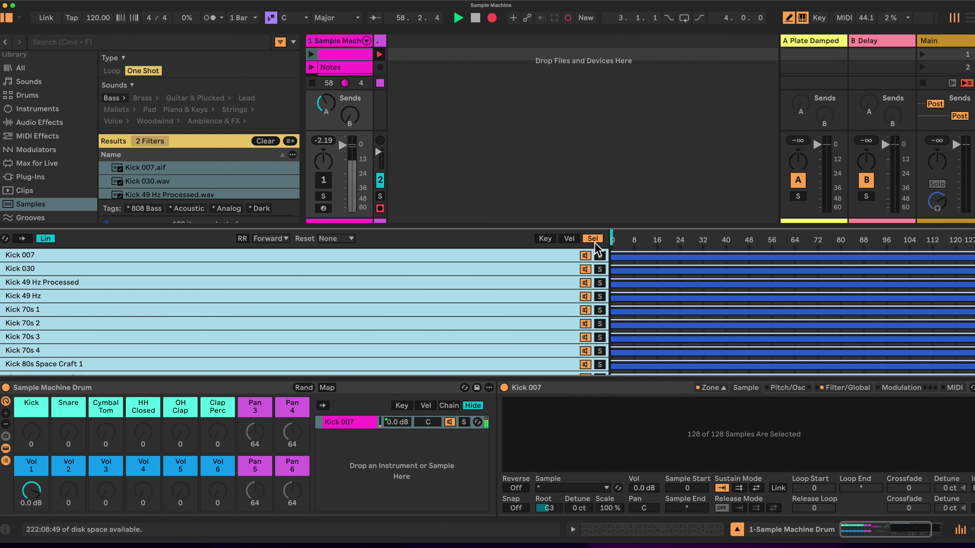
Distribute the sample-select ranges of all loaded kick samples equally and check how they spread through the list.
left_click(545, 238)
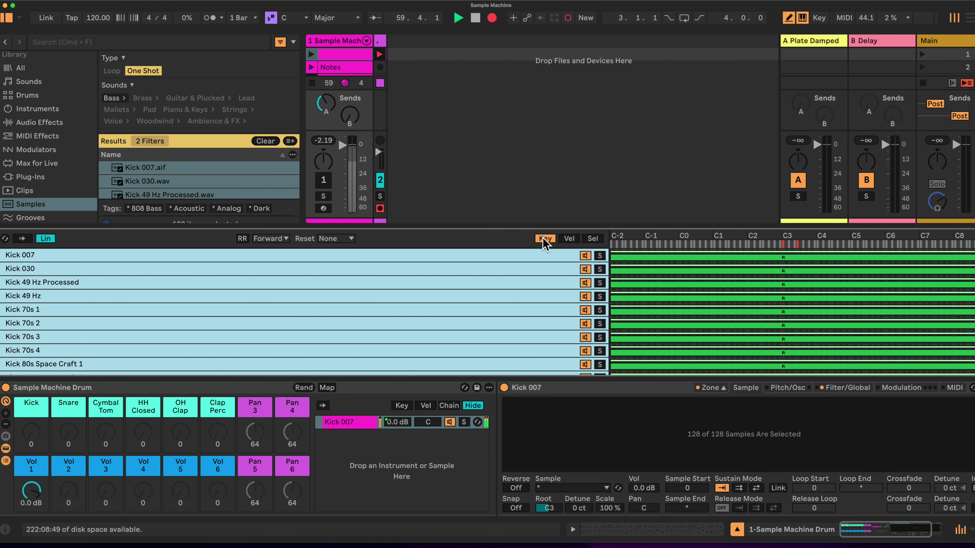
left_click(593, 239)
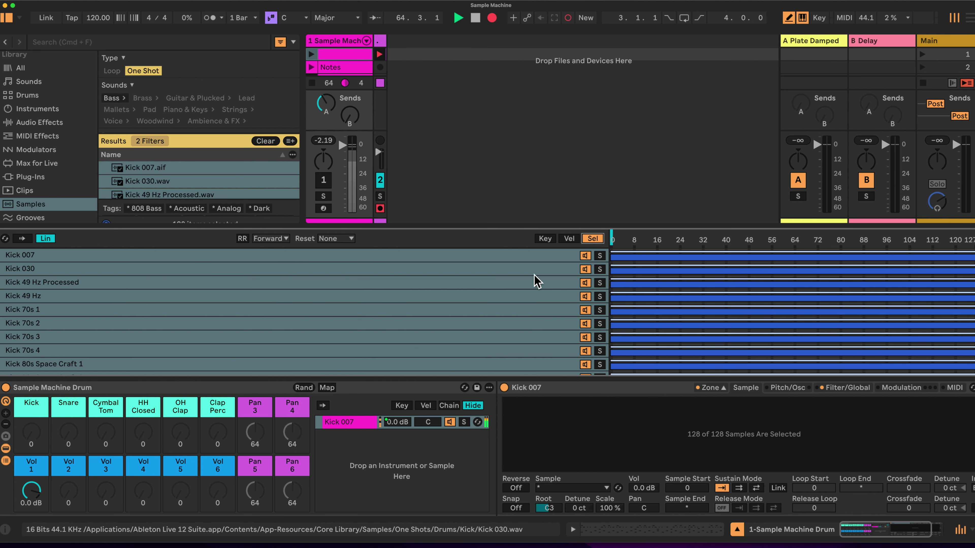
right_click(767, 283)
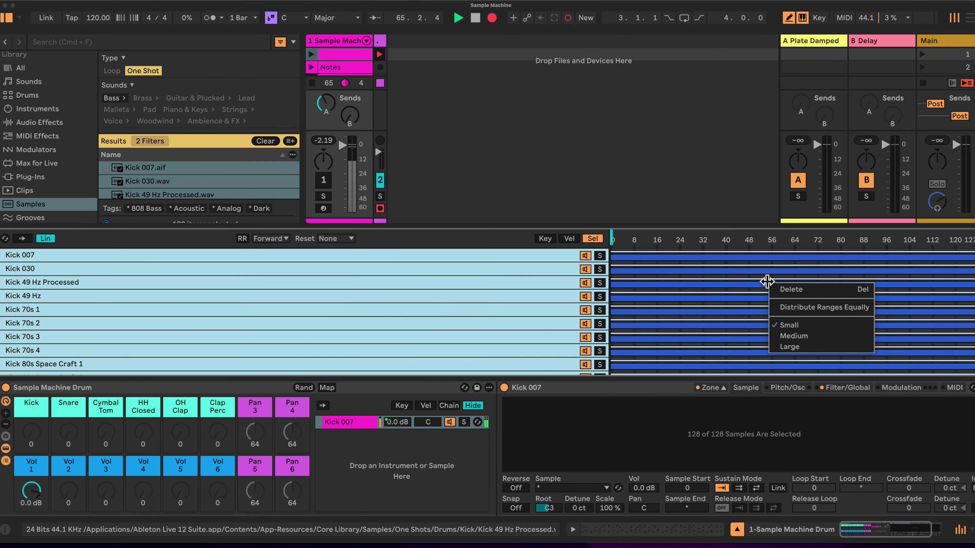
left_click(829, 313)
scroll(666, 309, "down", 15)
scroll(670, 312, "down", 15)
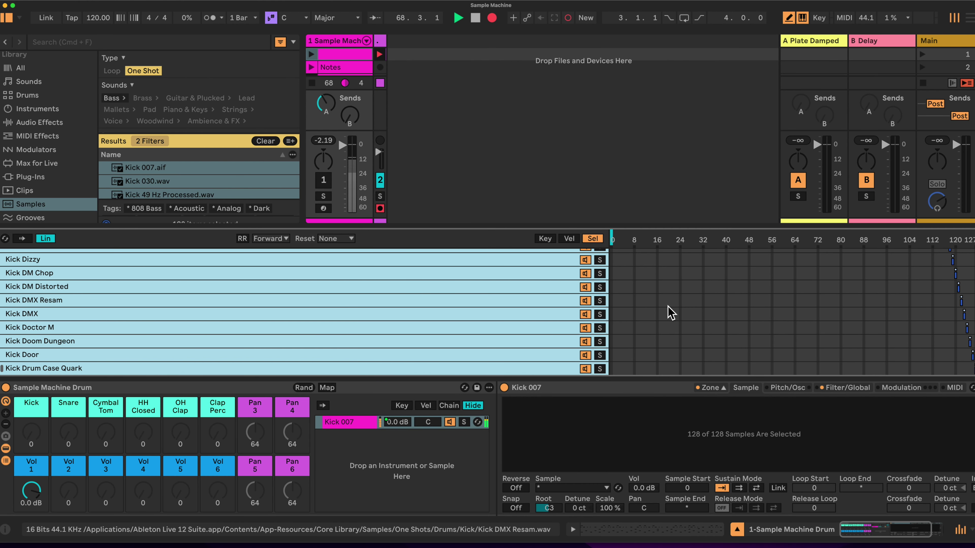
scroll(670, 311, "up", 20)
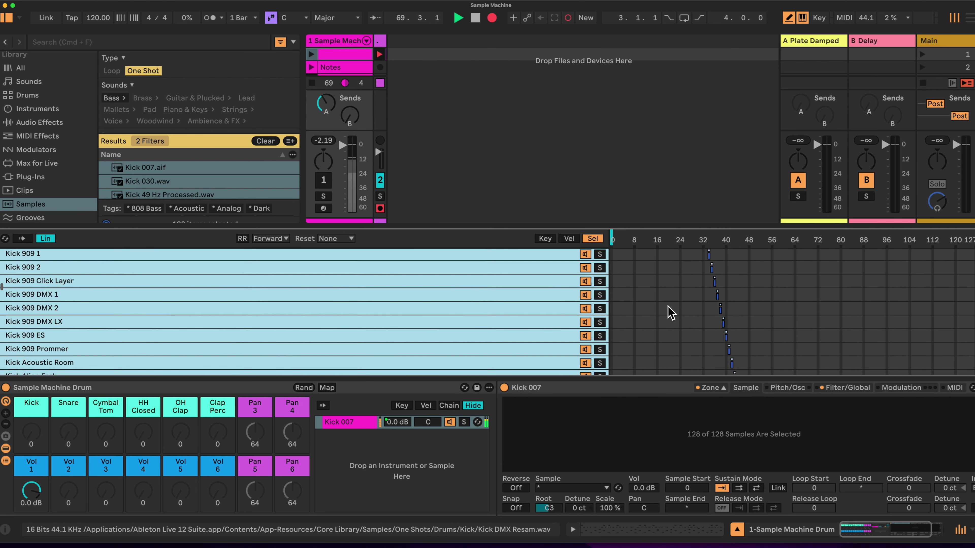
scroll(671, 312, "up", 10)
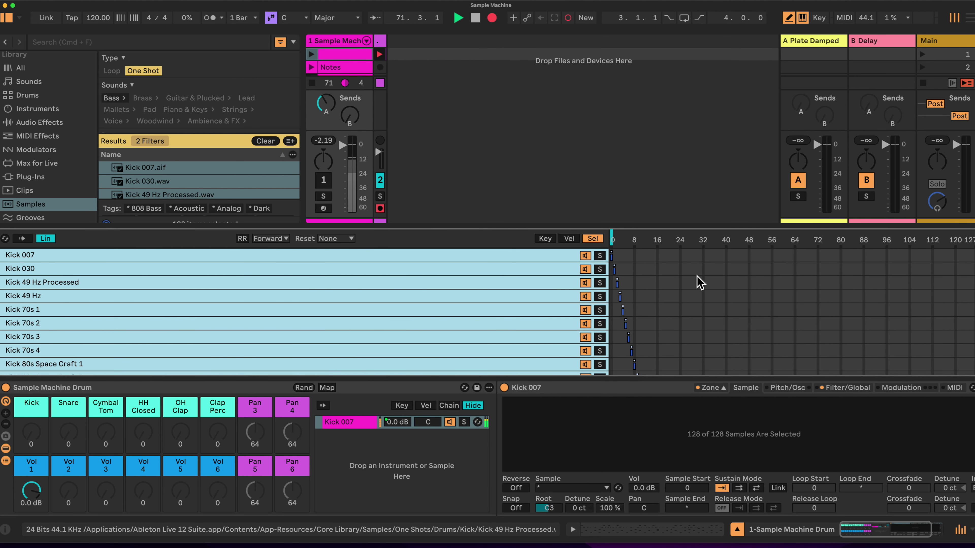
scroll(698, 283, "down", 10)
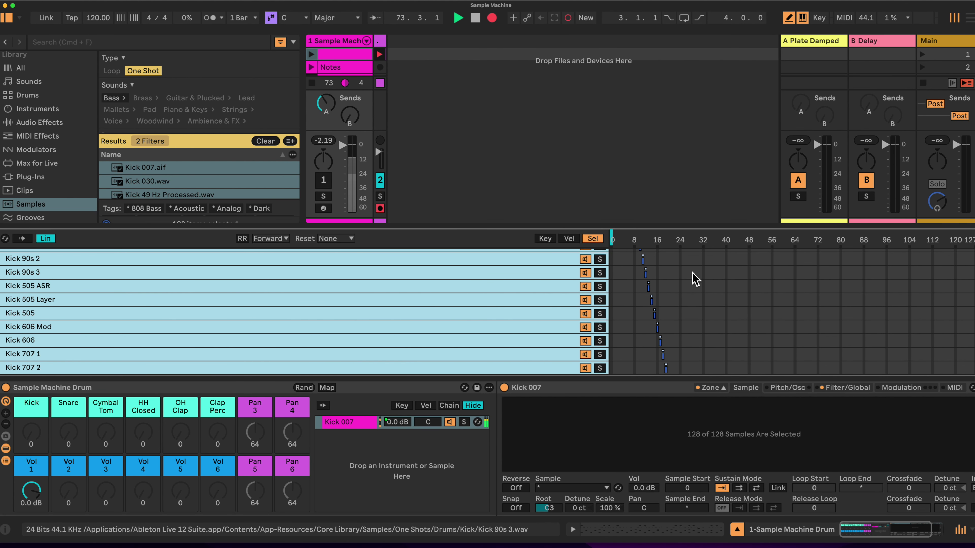
Map the kick Sampler's sample selector to the Kick macro and try the macro out, returning it to 0.
left_click(327, 388)
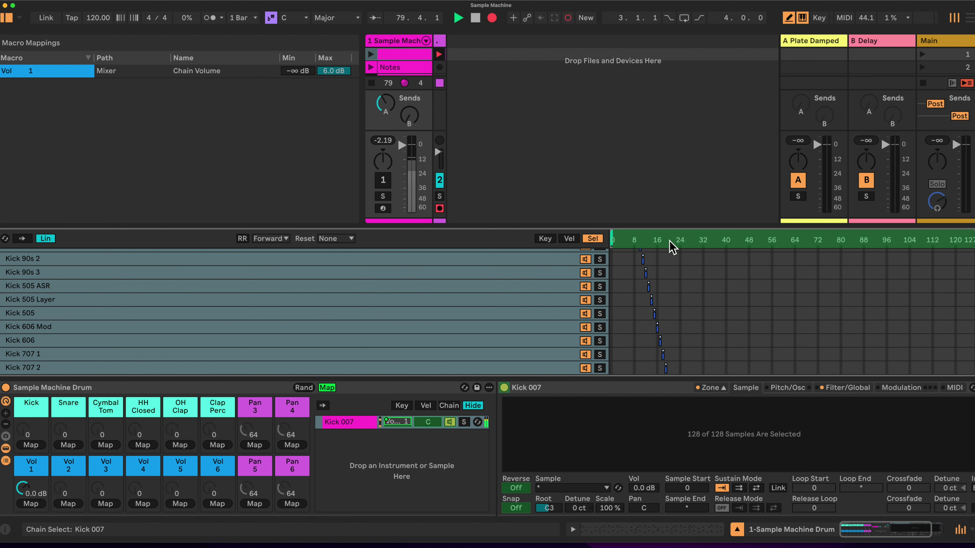
left_click(32, 446)
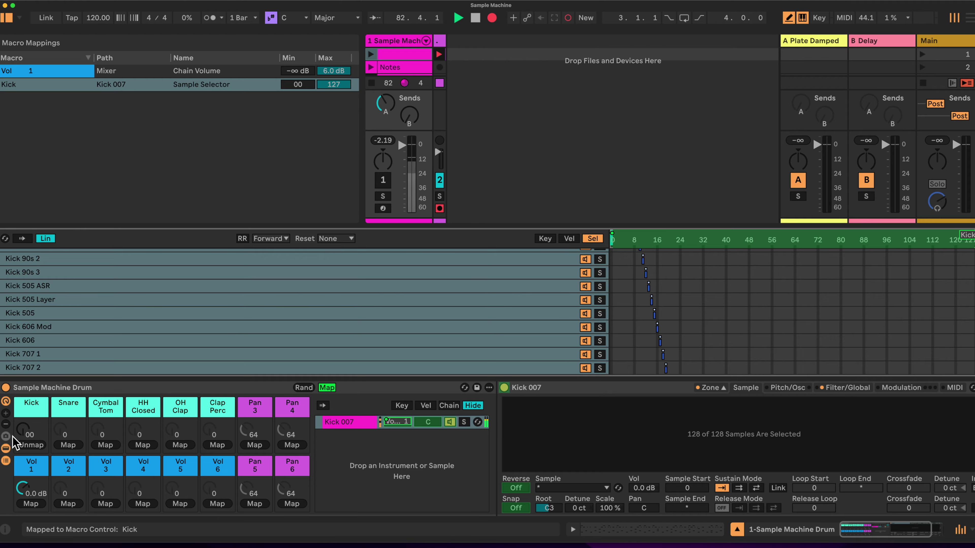
left_click_drag(14, 440, 13, 428)
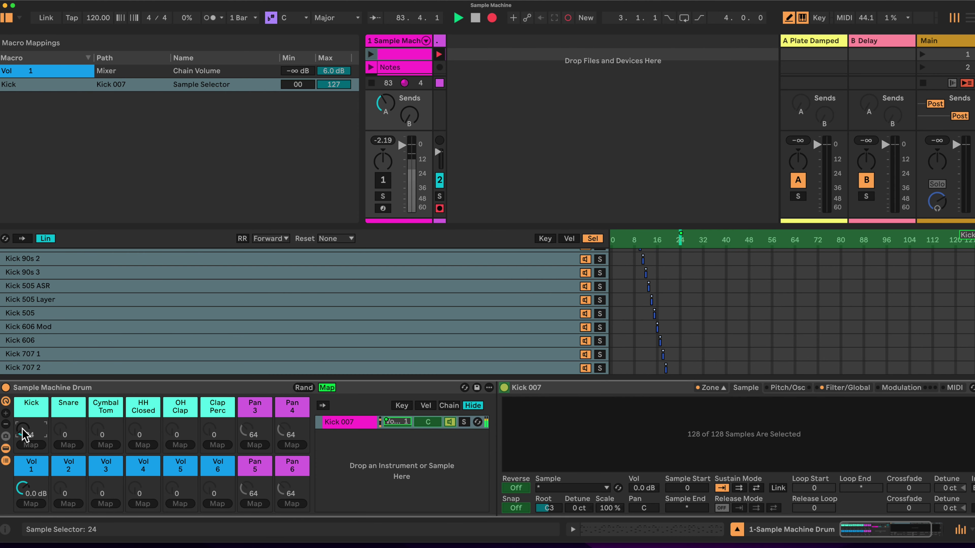
left_click(326, 387)
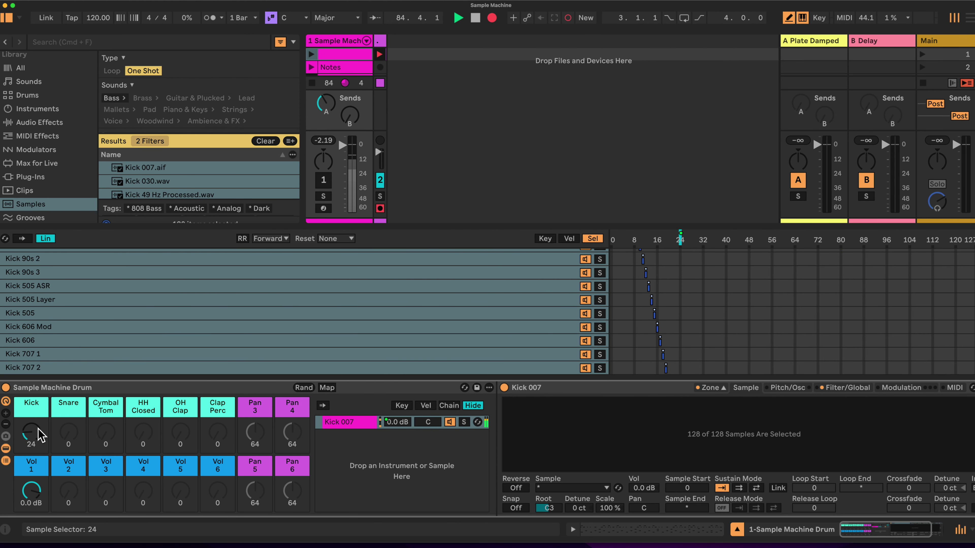
mouse_move(31, 432)
left_mouse_down()
mouse_move(31, 421)
mouse_move(31, 437)
left_mouse_up()
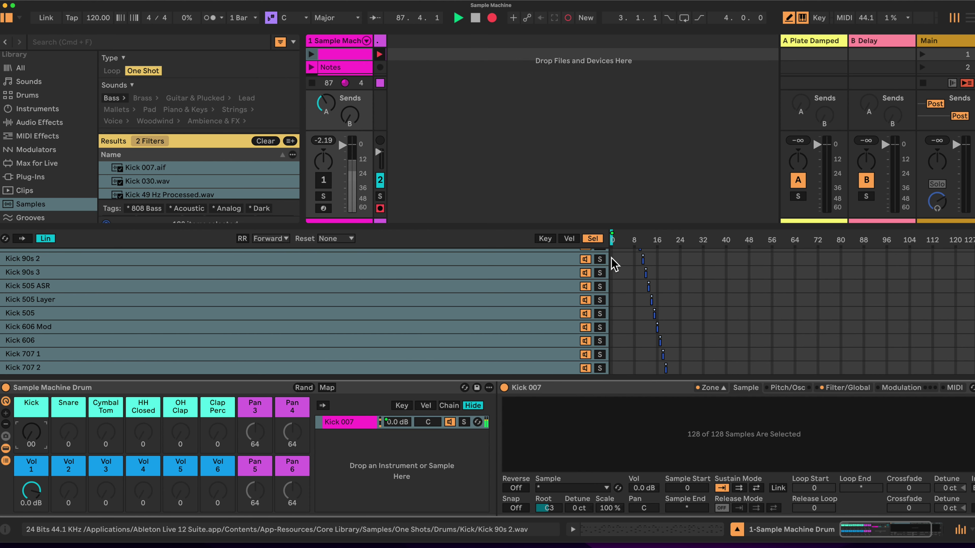
Limit the key zones of all kick samples to the single note C3.
left_click(545, 239)
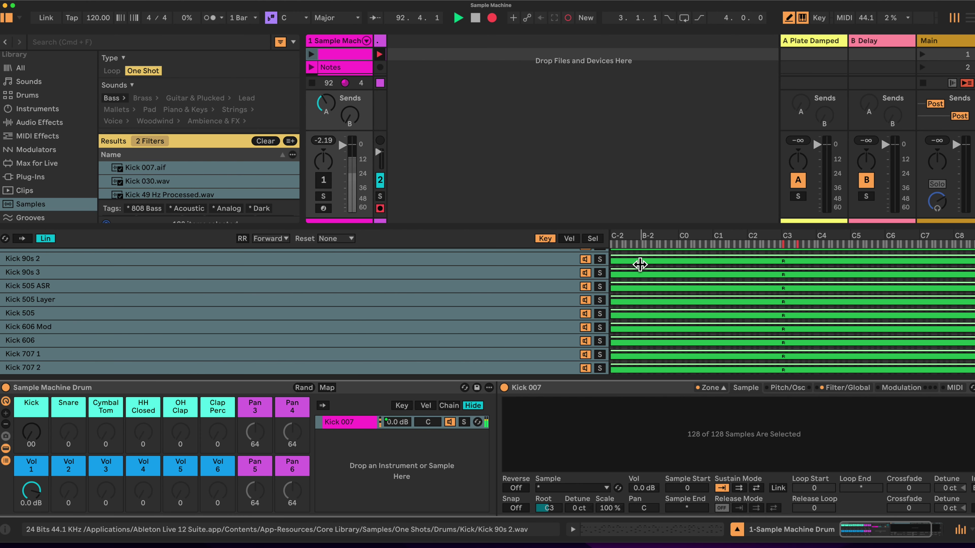
scroll(169, 278, "up", 8)
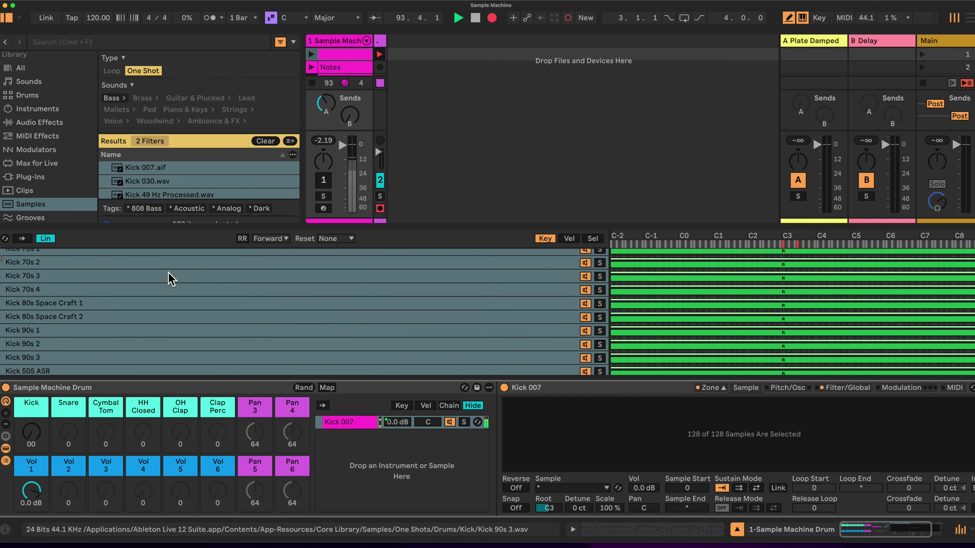
scroll(168, 278, "up", 3)
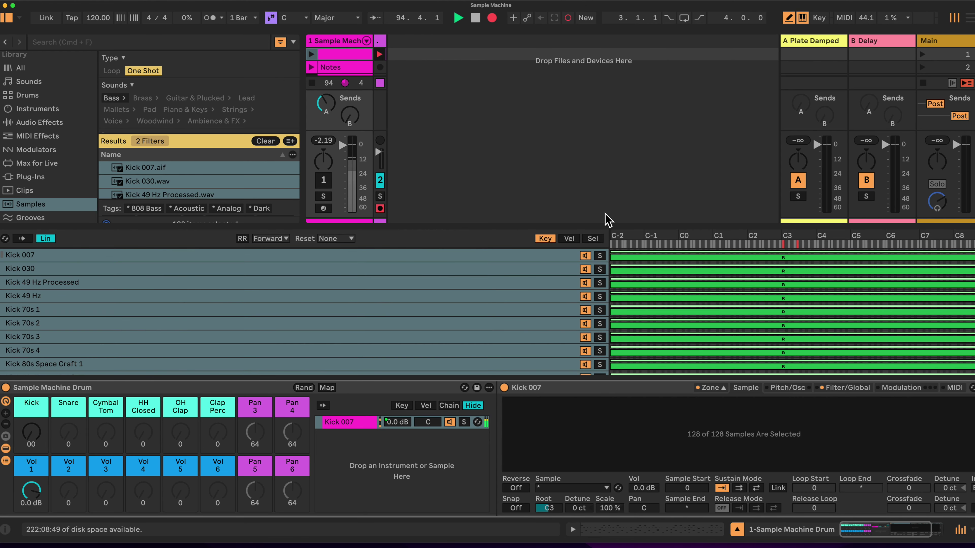
left_click_drag(612, 257, 782, 265)
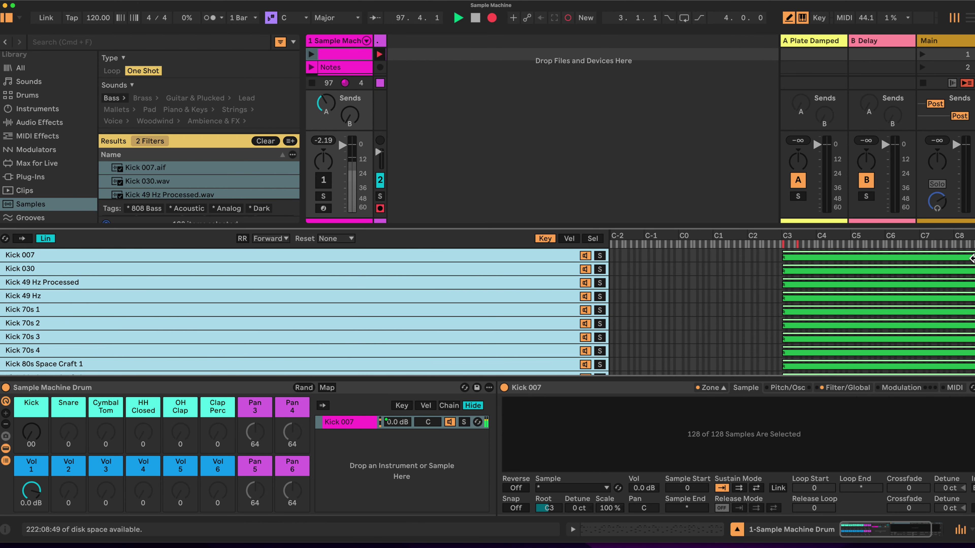
left_click_drag(972, 256, 782, 257)
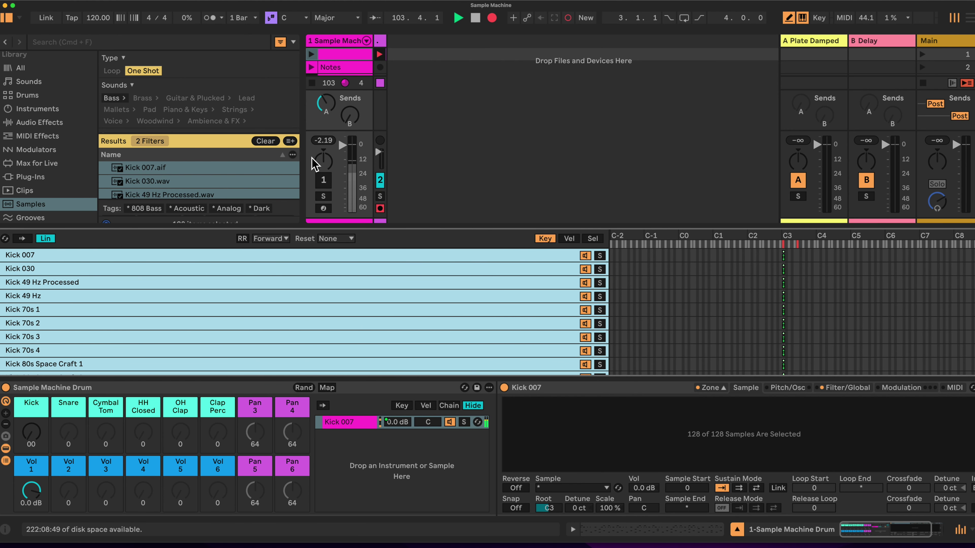
Listen to the kick with the Sample Machine track temporarily activated and examine the notes in the Notes and Simple Beat clips.
left_click(324, 181)
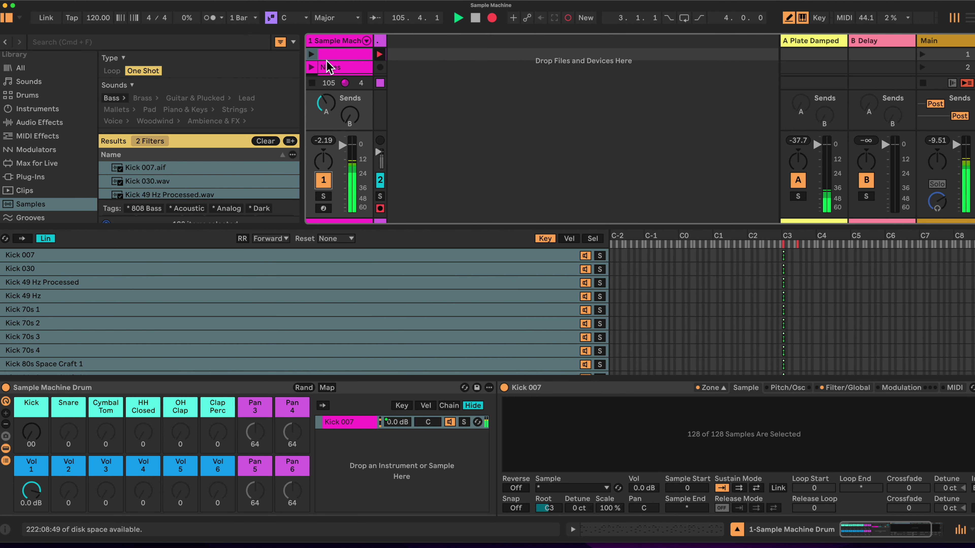
left_click(333, 67)
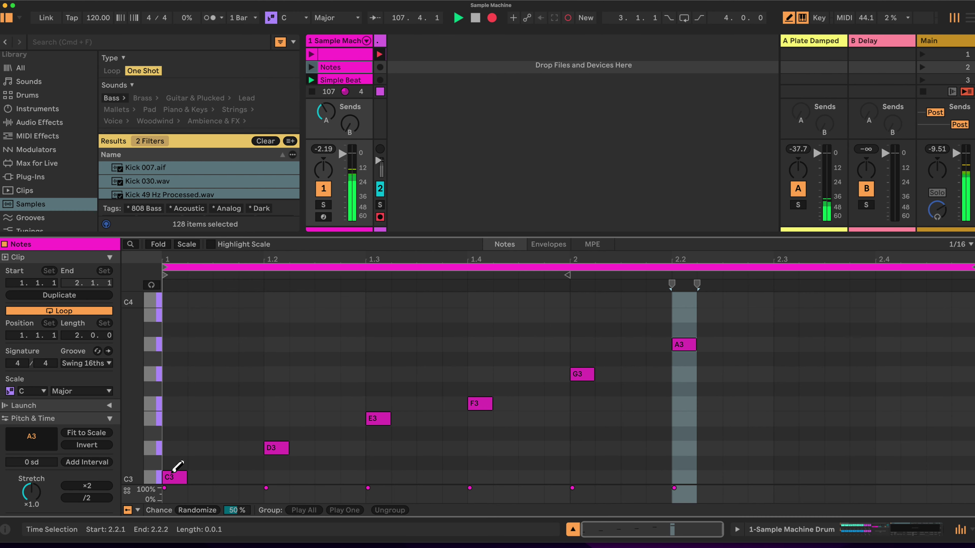
left_click(330, 79)
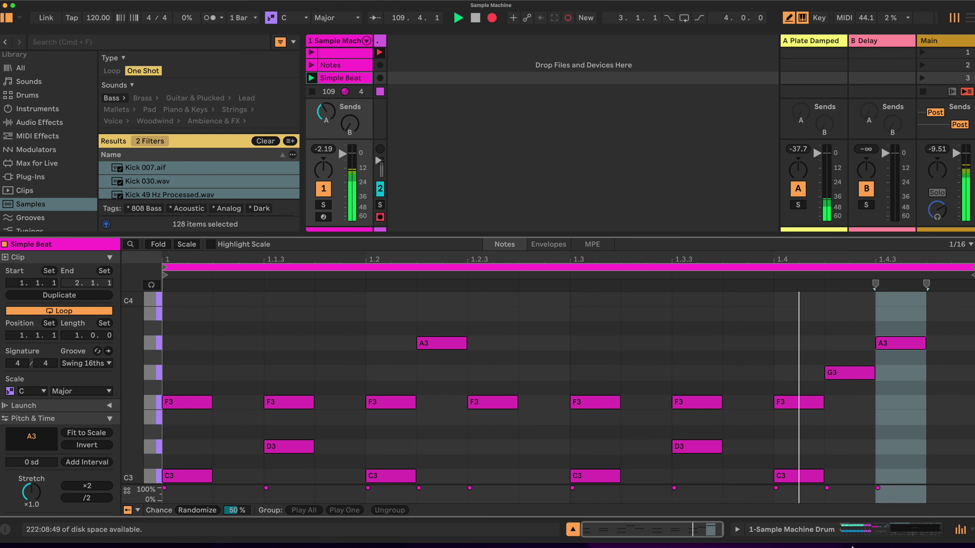
left_click(573, 530)
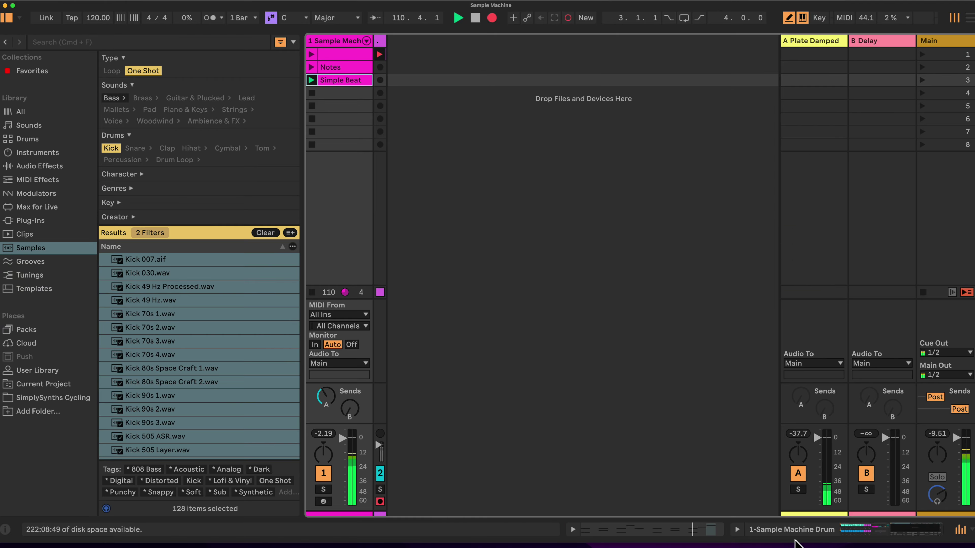
left_click(855, 533)
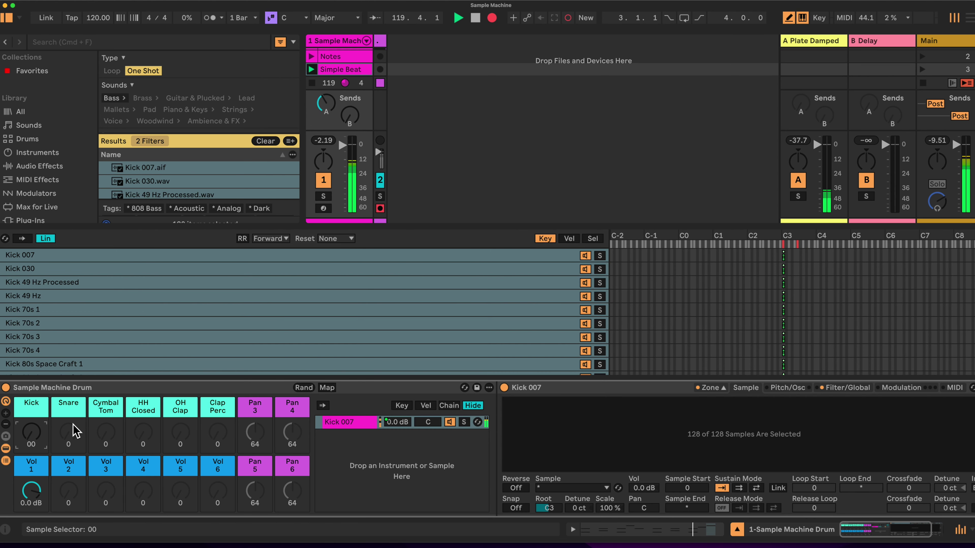
left_click(325, 181)
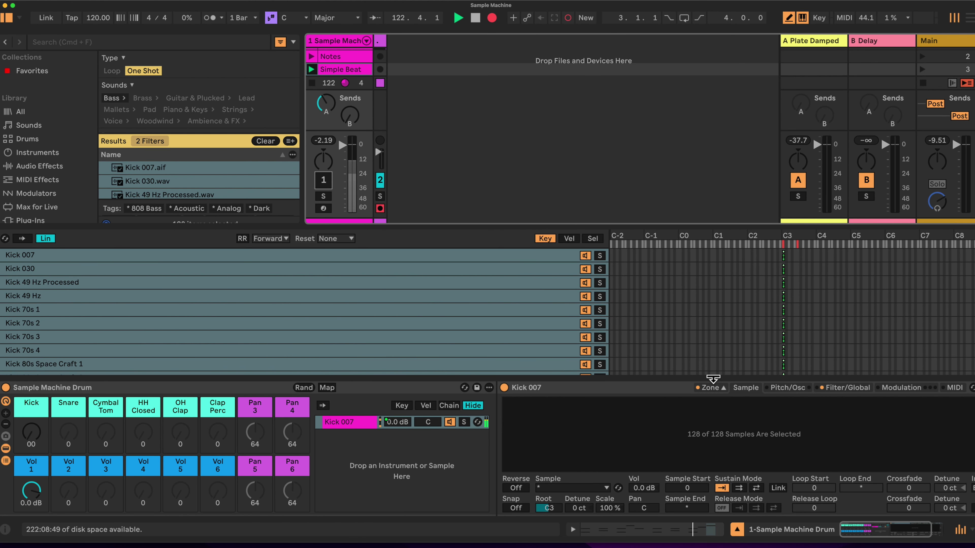
Add three empty Samplers from the Instruments library as new chains below the Kick 007 chain in the rack.
left_click(724, 388)
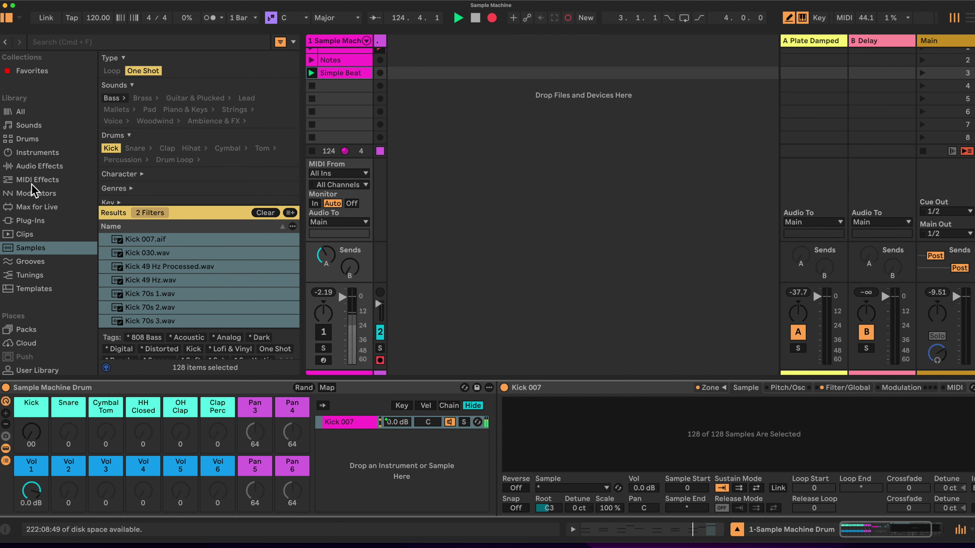
left_click(36, 153)
left_click_drag(140, 298, 330, 444)
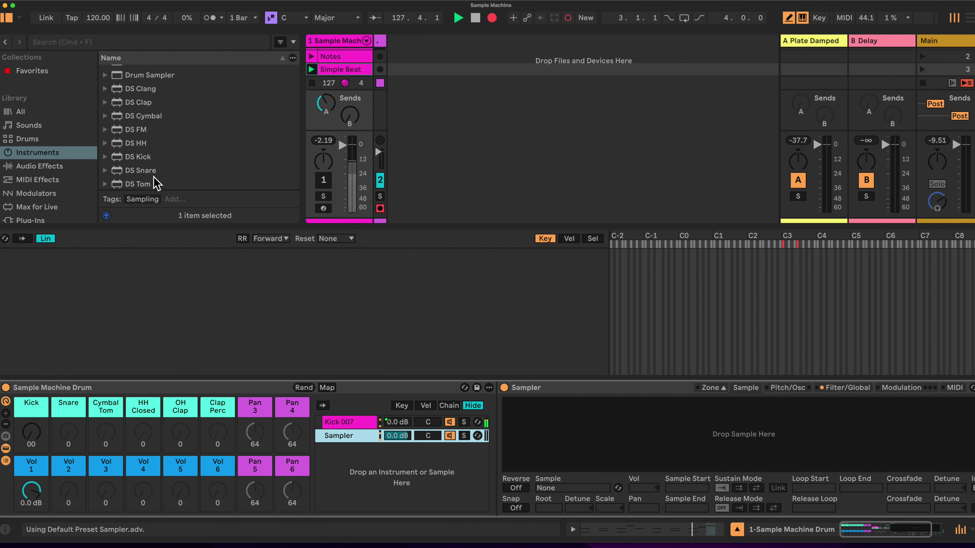
scroll(178, 154, "down", 5)
left_click_drag(141, 144, 325, 449)
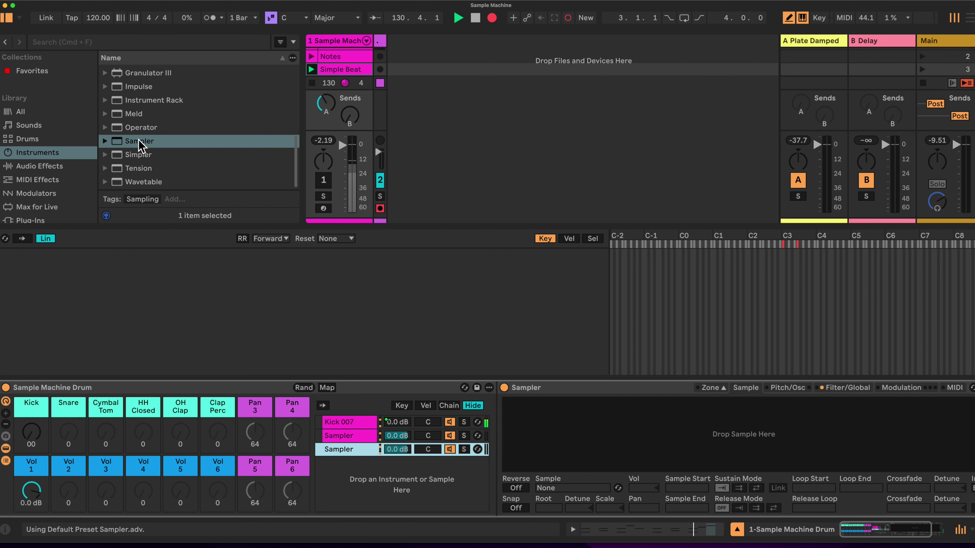
left_click_drag(137, 140, 333, 469)
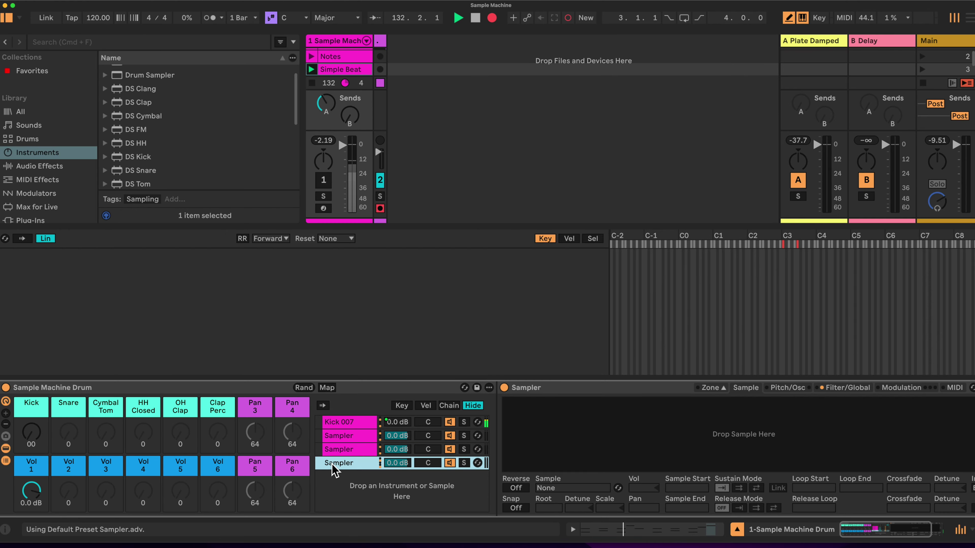
Duplicate the three empty Sampler chains together to get six Samplers below the kick chain.
left_click(352, 447, "shift")
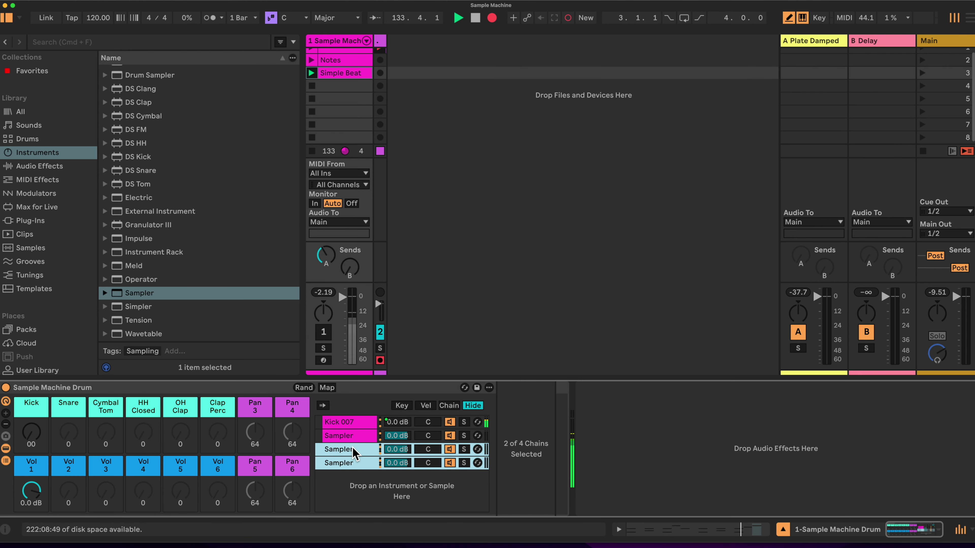
right_click(352, 442)
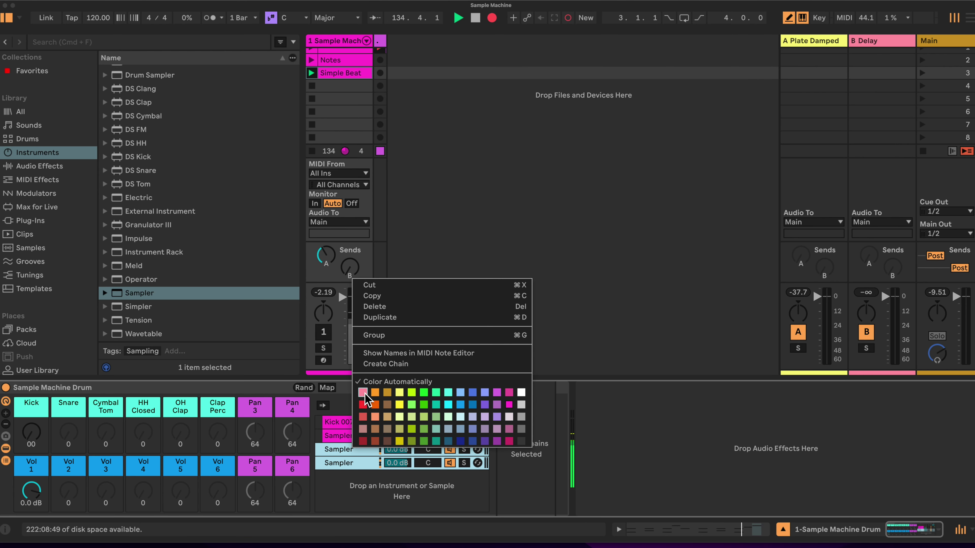
left_click(378, 317)
Rename the kick chain 1 and the two Sampler chains below it 2 and 3.
right_click(342, 421)
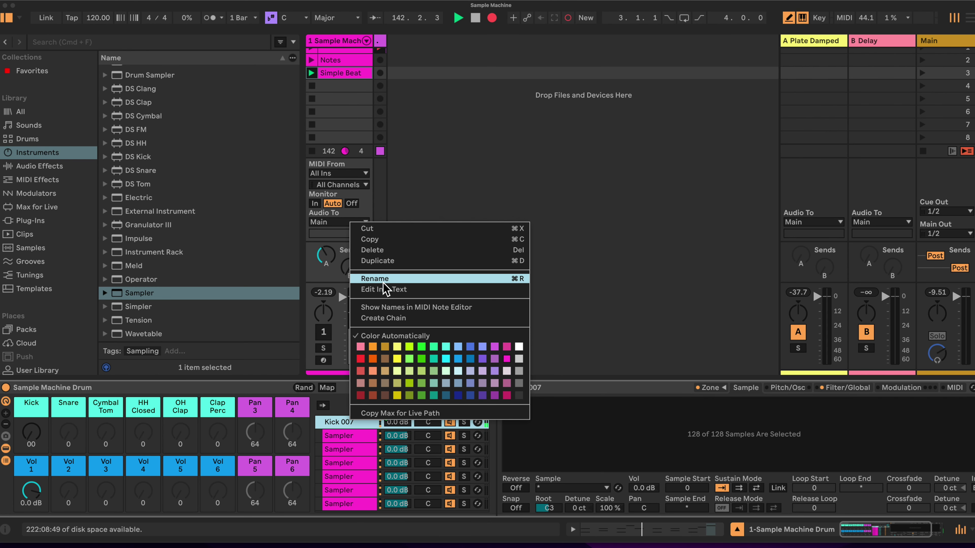
left_click(374, 279)
type("1")
right_click(337, 435)
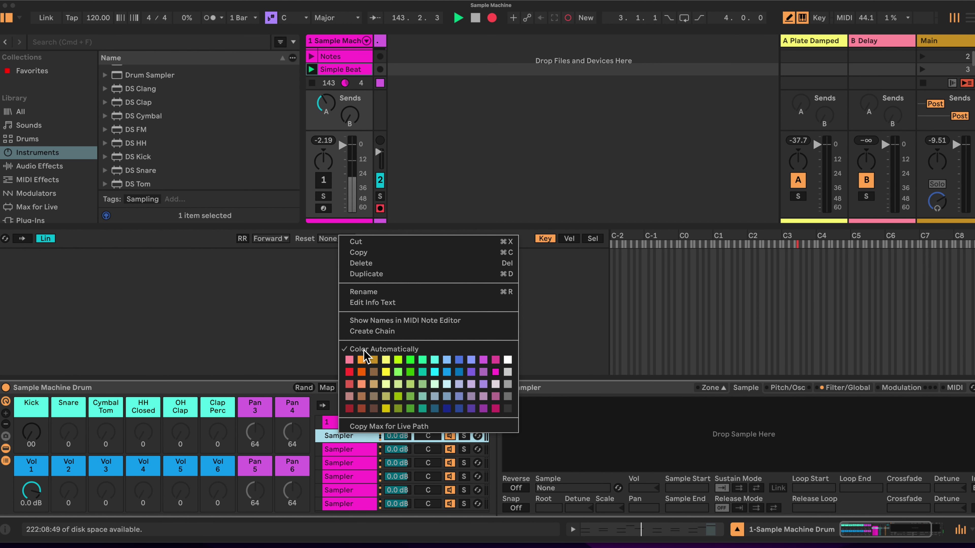
left_click(363, 296)
type("2")
right_click(340, 448)
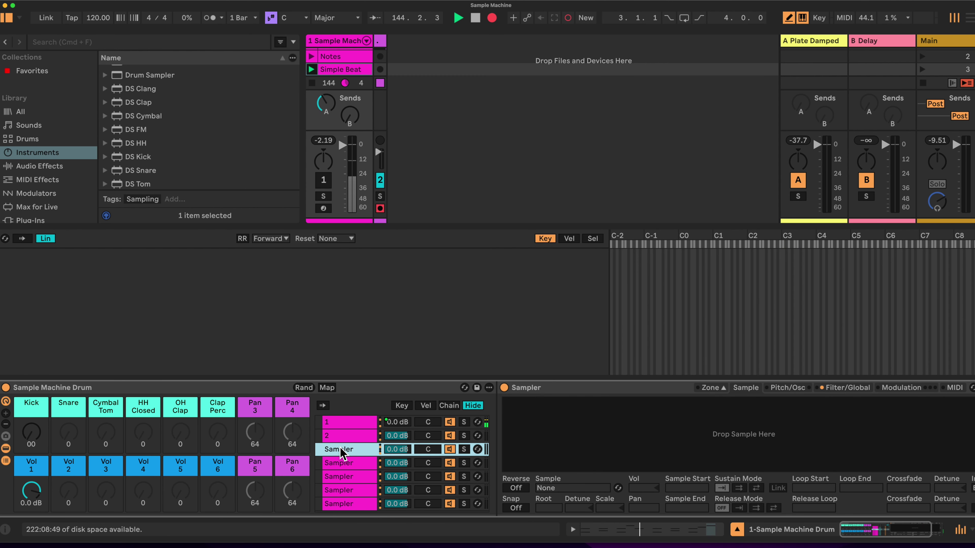
left_click(374, 306)
type("3")
Rename the fourth, fifth and sixth chains 4, 5 and 6, and delete the surplus seventh Sampler chain.
right_click(337, 463)
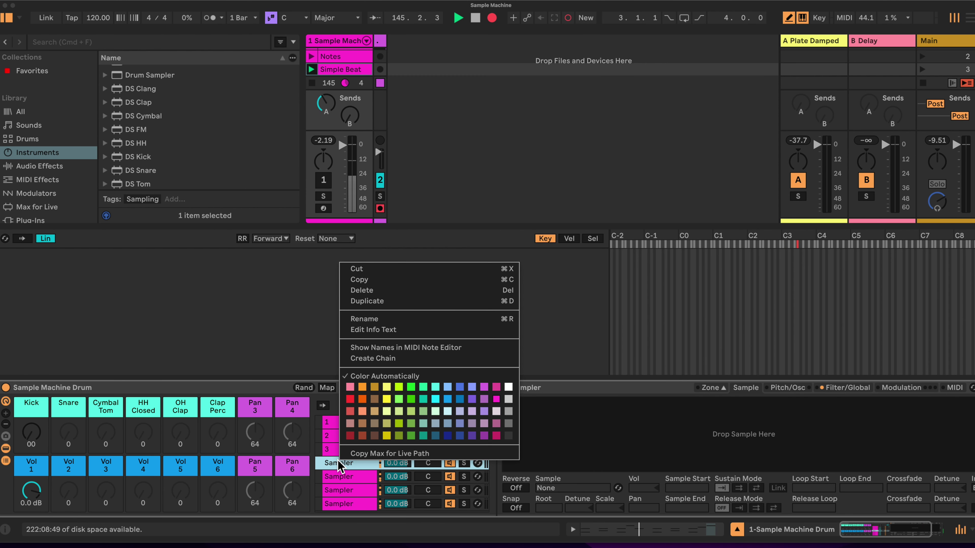
left_click(376, 323)
type("4")
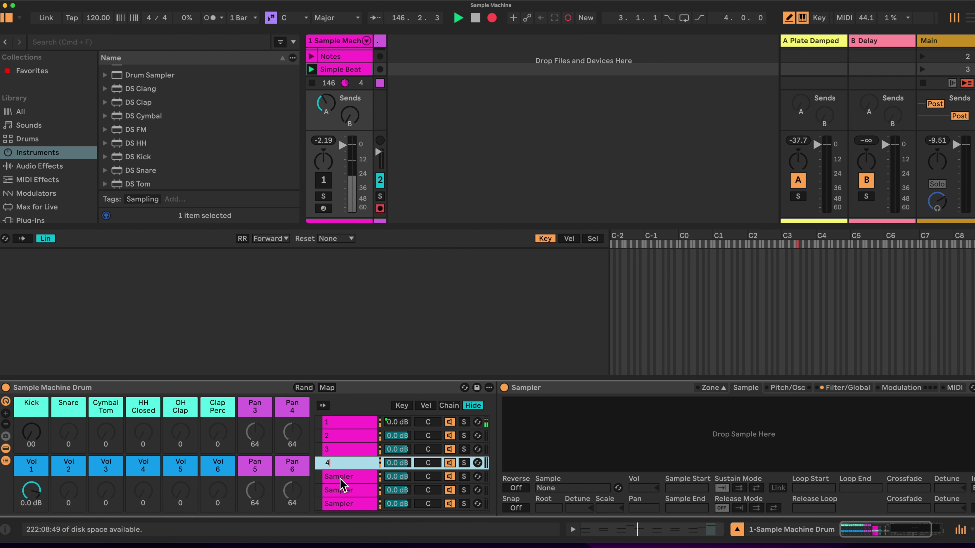
right_click(342, 477)
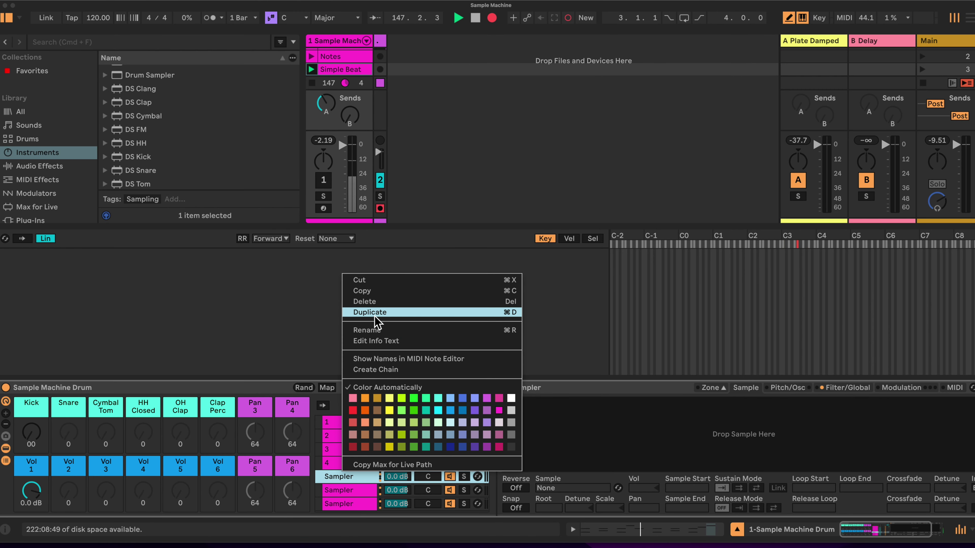
left_click(369, 331)
type("5")
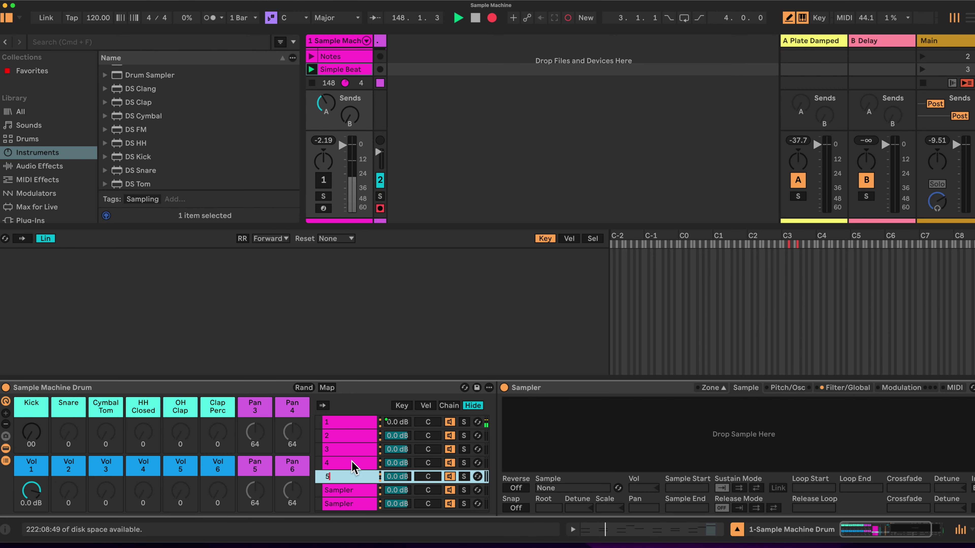
right_click(337, 494)
left_click(367, 348)
type("6")
left_click(347, 505)
key("Delete")
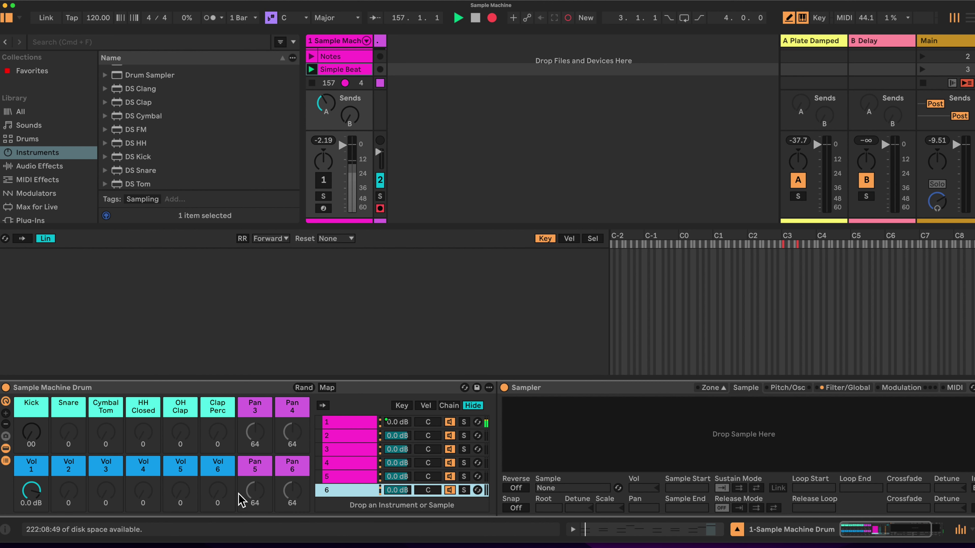
Map the panning of chains 3, 4, 5 and 6 to the Pan 3, Pan 4, Pan 5 and Pan 6 macros.
left_click(356, 450)
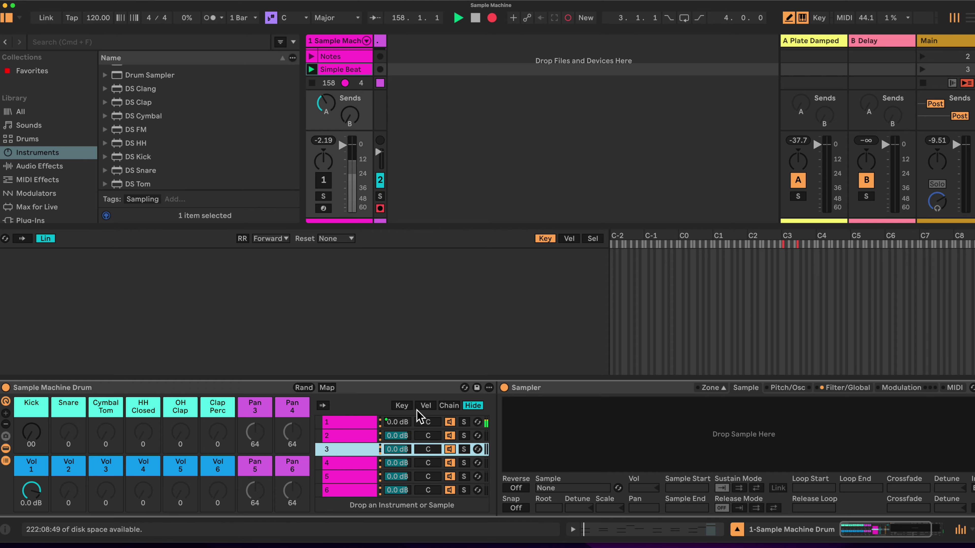
left_click(327, 388)
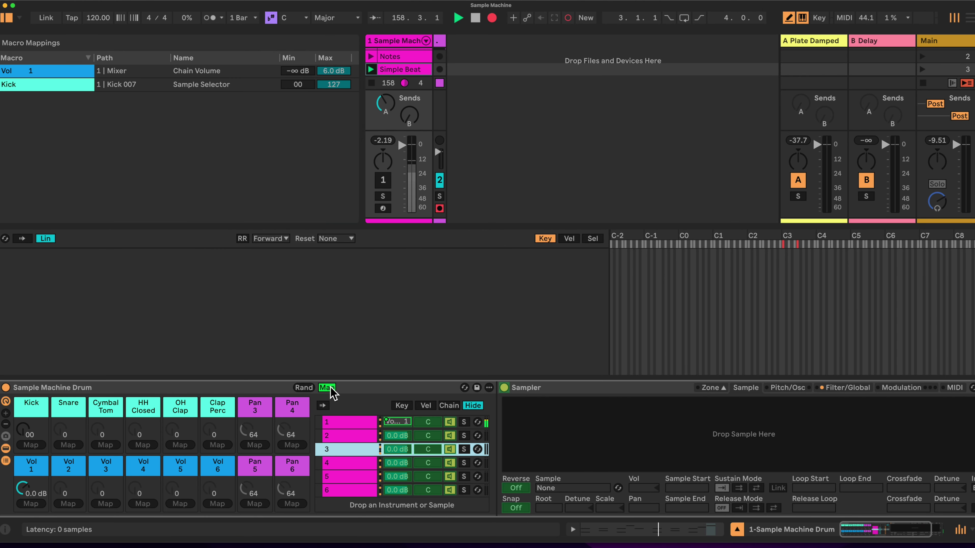
left_click(429, 449)
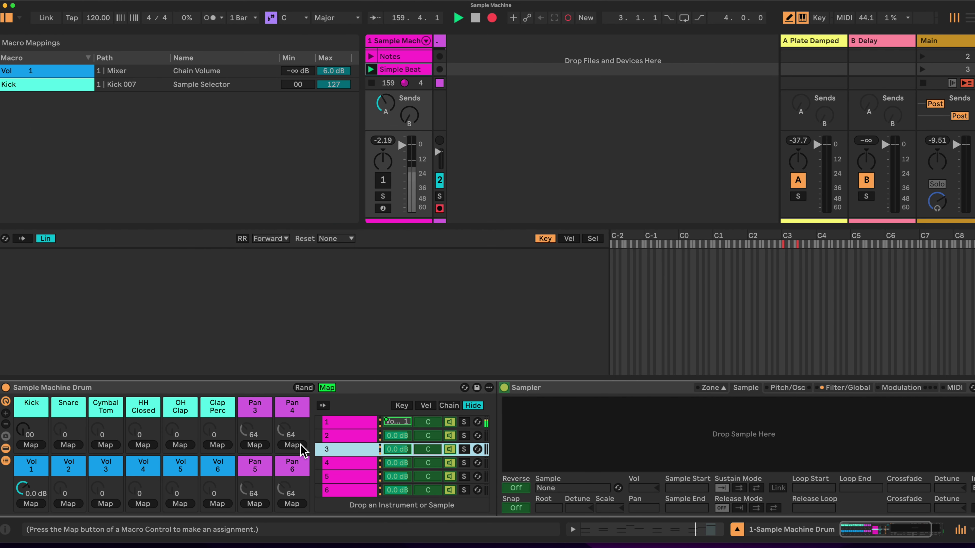
left_click(251, 445)
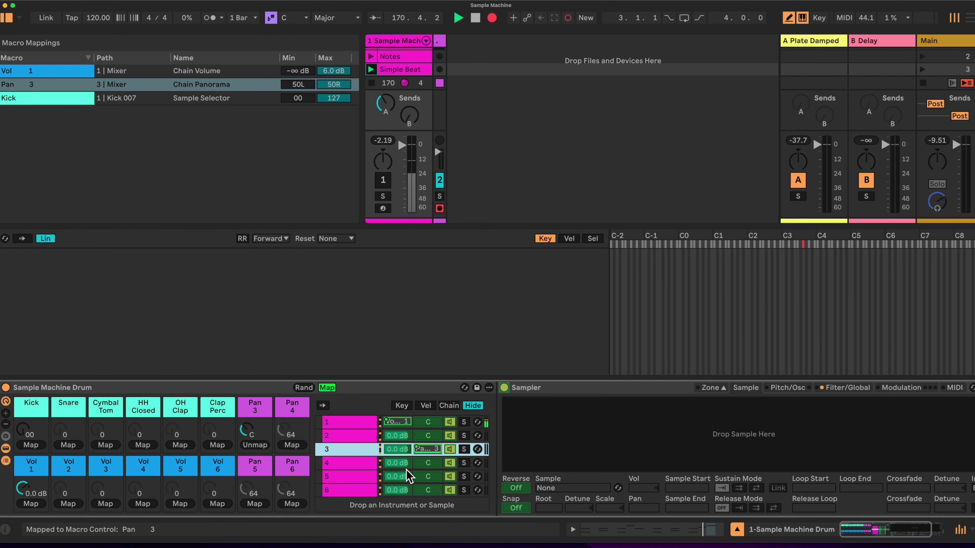
left_click(432, 464)
left_click(299, 444)
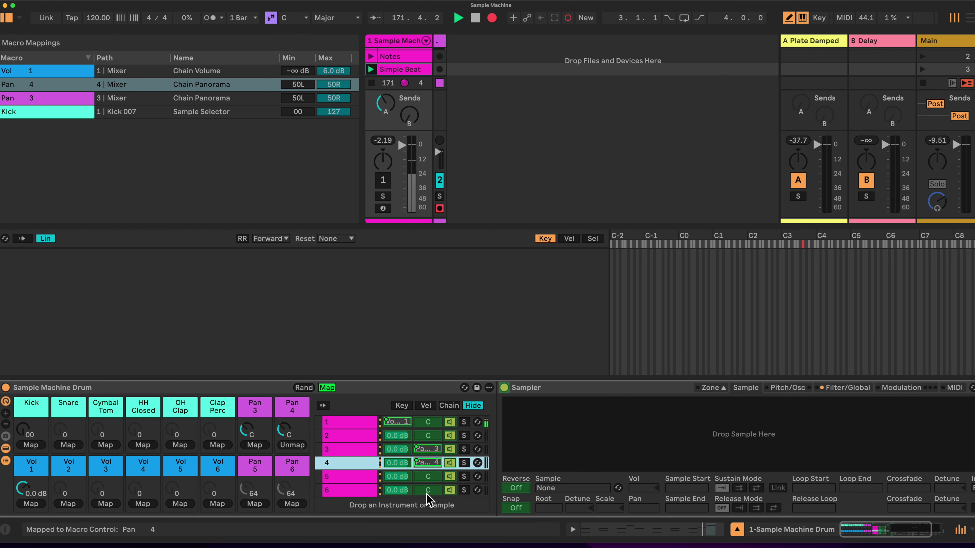
left_click(428, 477)
left_click(254, 504)
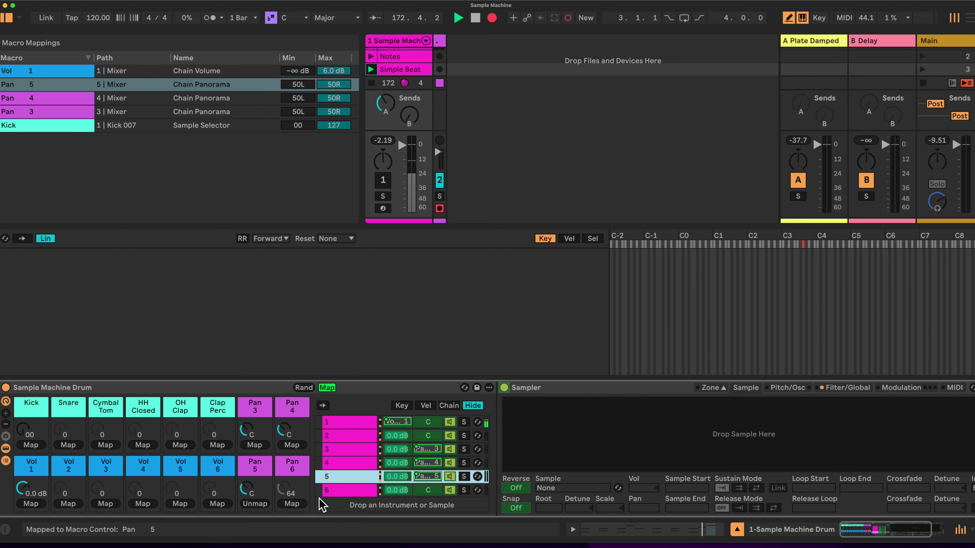
left_click(428, 490)
left_click(292, 504)
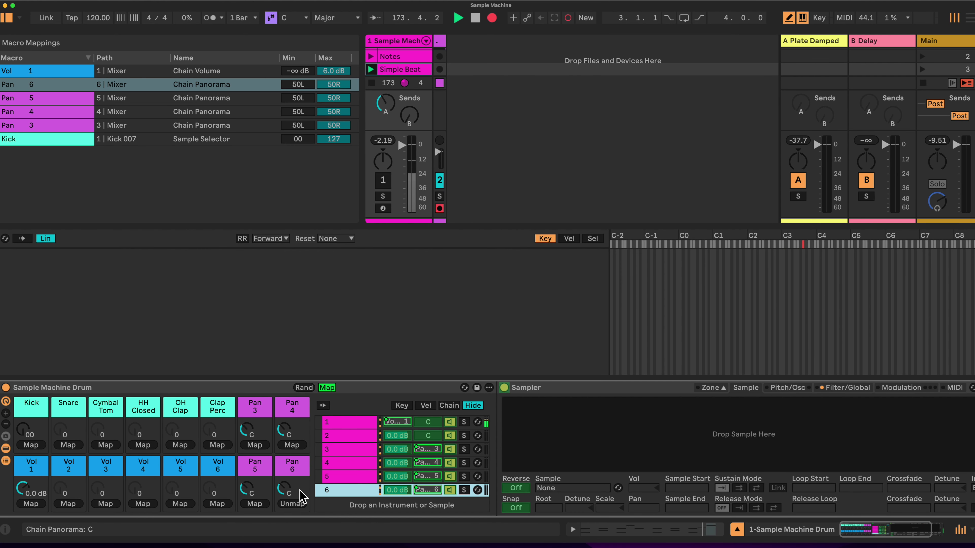
Map the volumes of chains 2 through 6 to the matching macros Vol 2 through Vol 6.
left_click(397, 436)
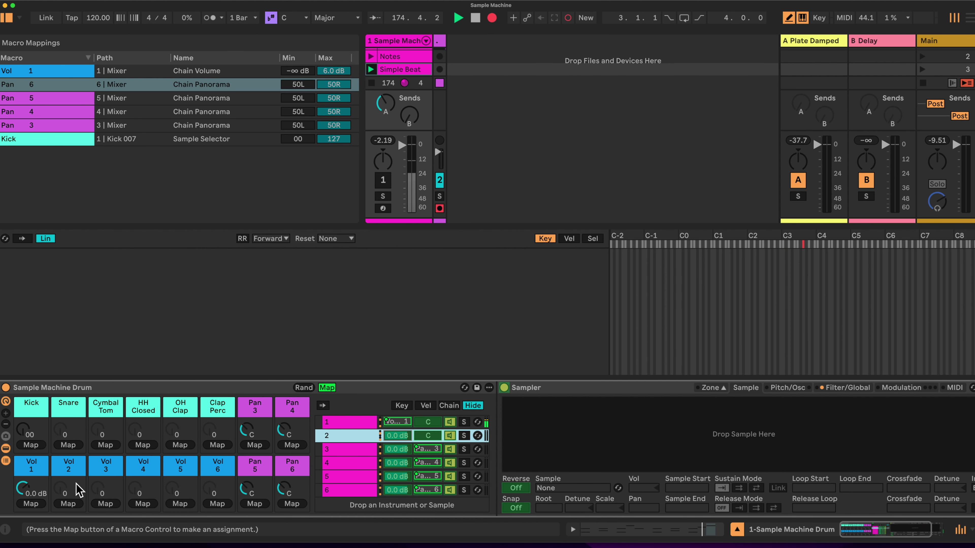
left_click(68, 504)
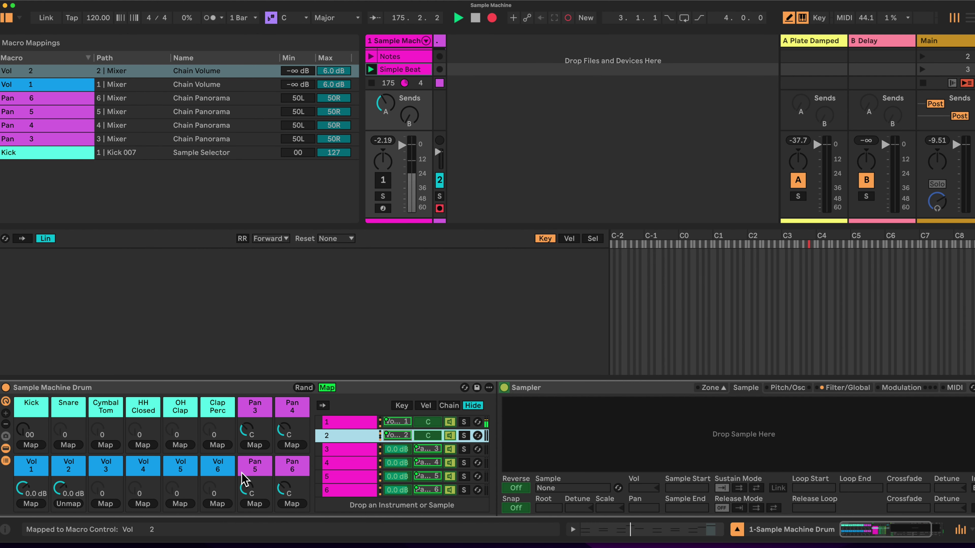
left_click(397, 449)
left_click(105, 504)
left_click(396, 463)
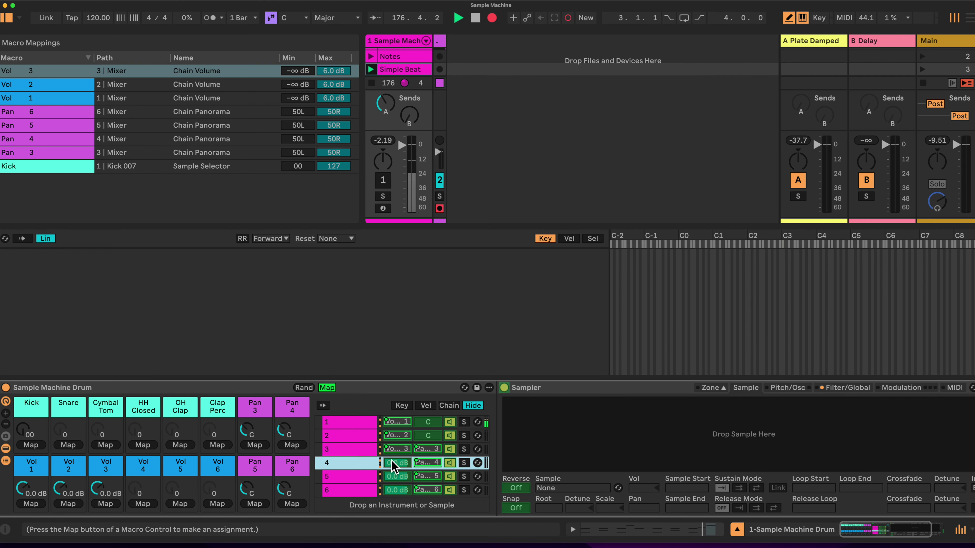
left_click(146, 504)
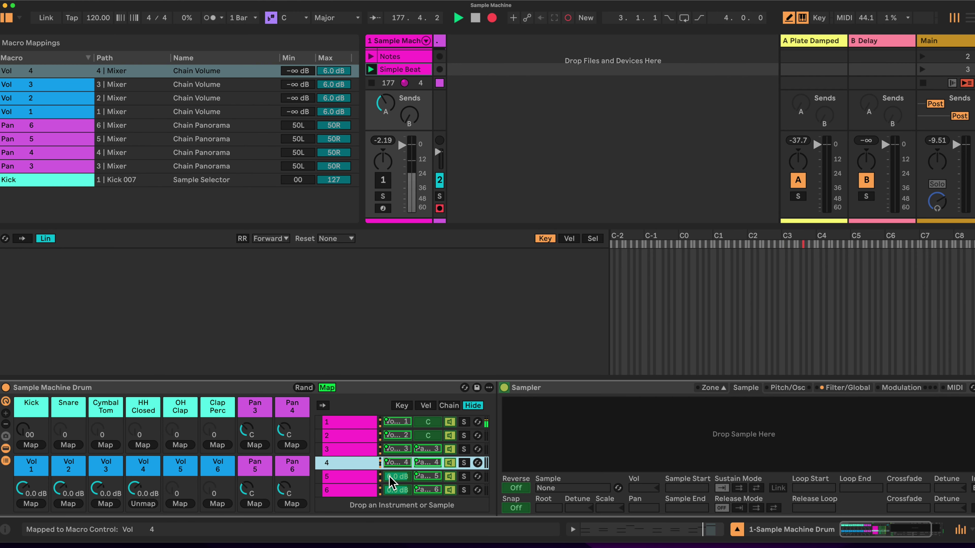
left_click(396, 476)
left_click(180, 504)
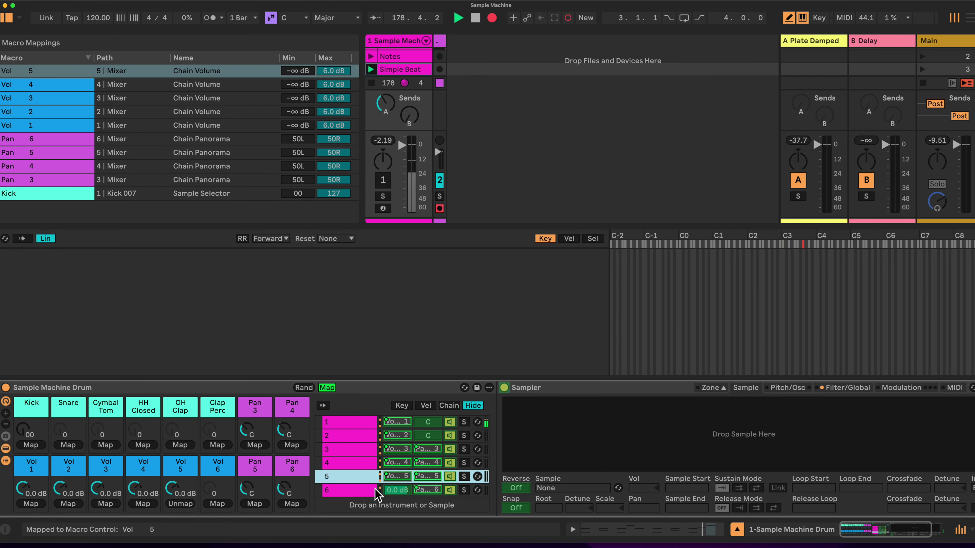
left_click(391, 490)
left_click(217, 504)
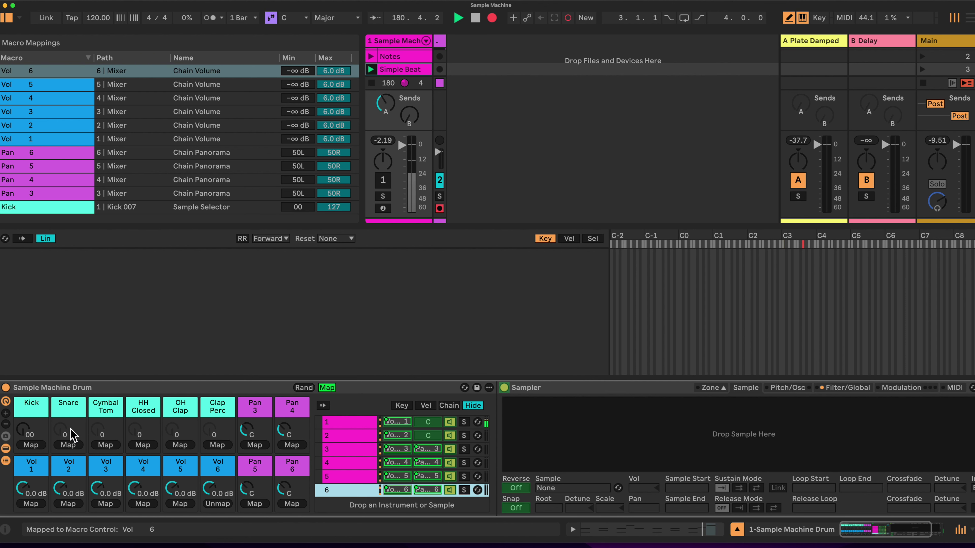
Display the sample-select zones of chain 2's empty Sampler and leave macro mapping mode.
left_click(341, 436)
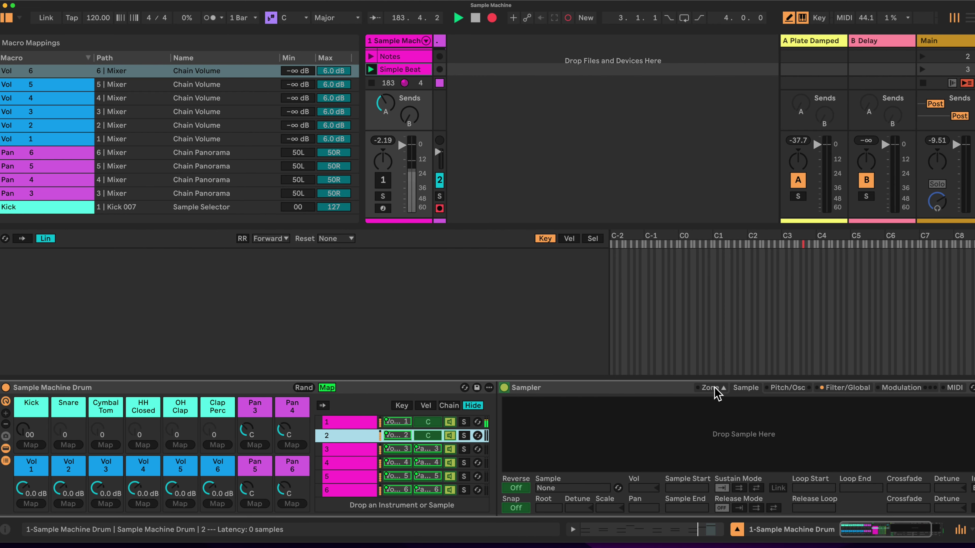
left_click(593, 239)
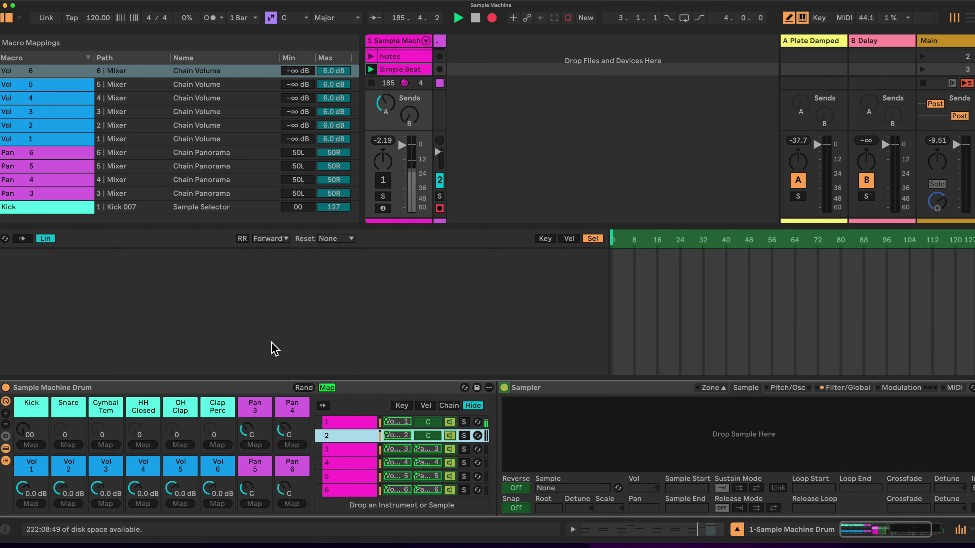
left_click(327, 387)
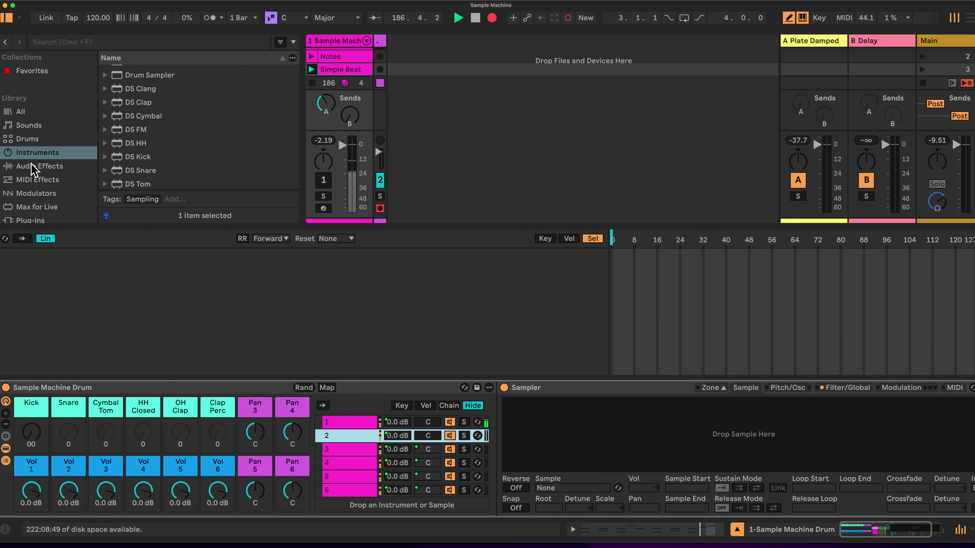
Filter the sample library to Snare one-shots and load all the results into chain 2's Sampler.
scroll(34, 170, "down", 6)
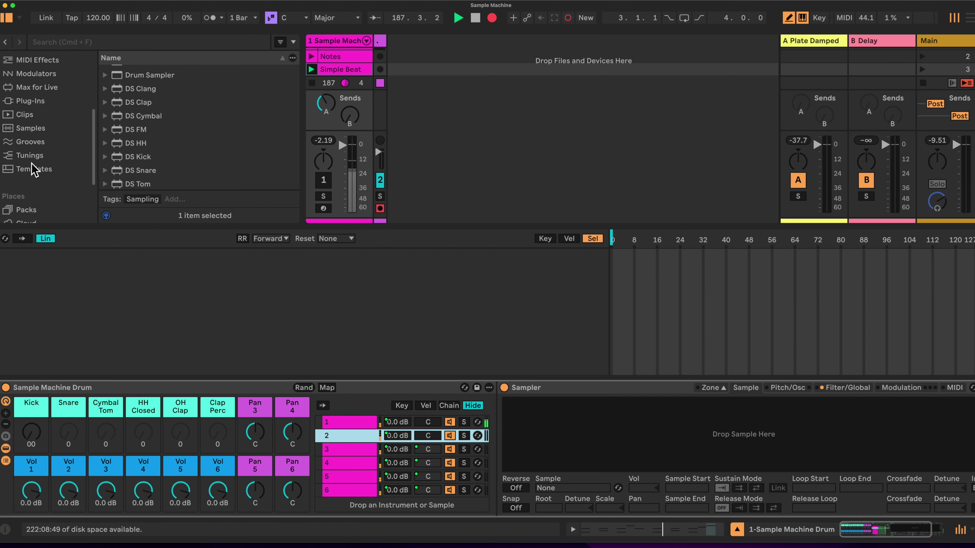
left_click(33, 129)
scroll(190, 108, "down", 3)
left_click(148, 97)
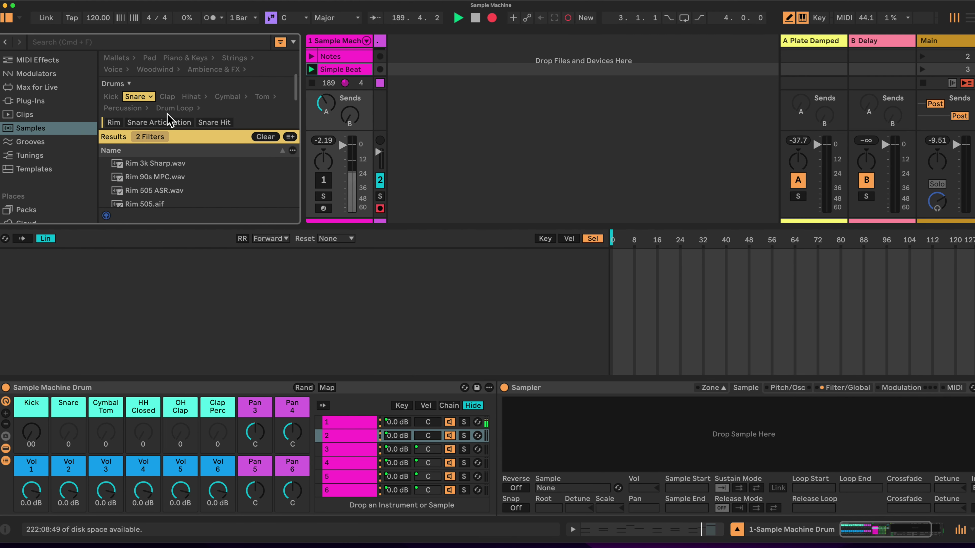
left_click(166, 169)
key("super+a")
left_click_drag(163, 169, 584, 278)
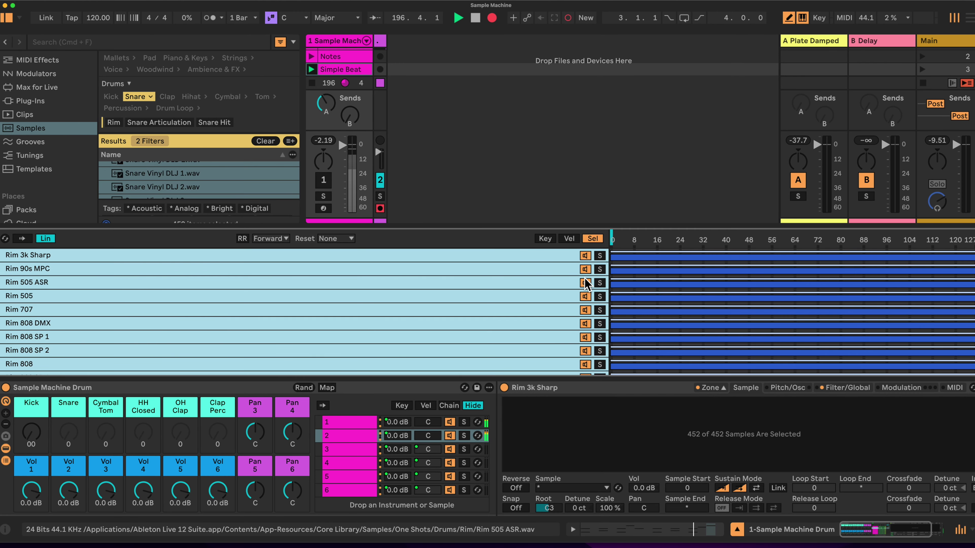
Distribute the sample-select ranges of all loaded snare samples equally and check how they spread through the list.
right_click(729, 275)
left_click(756, 301)
scroll(691, 297, "down", 20)
scroll(792, 309, "up", 15)
scroll(928, 300, "up", 12)
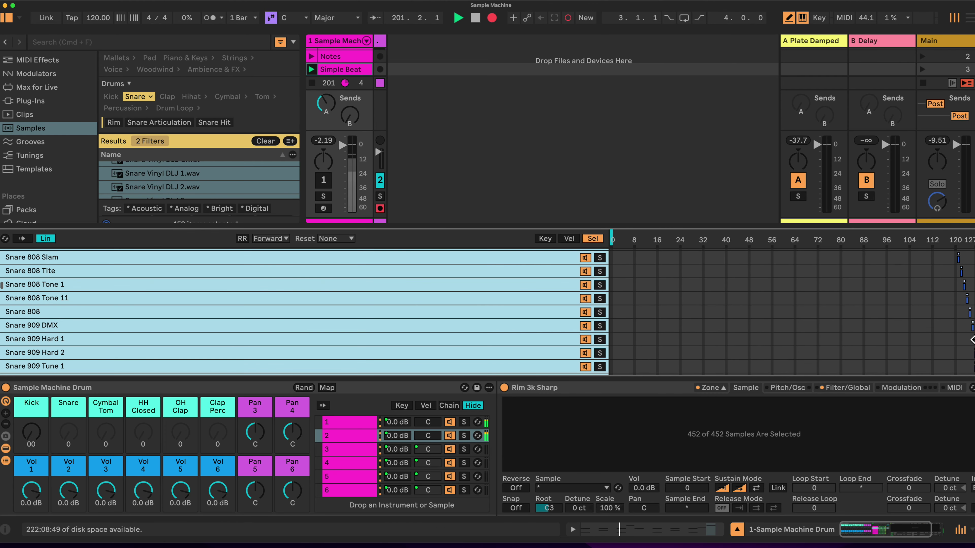
scroll(965, 341, "down", 3)
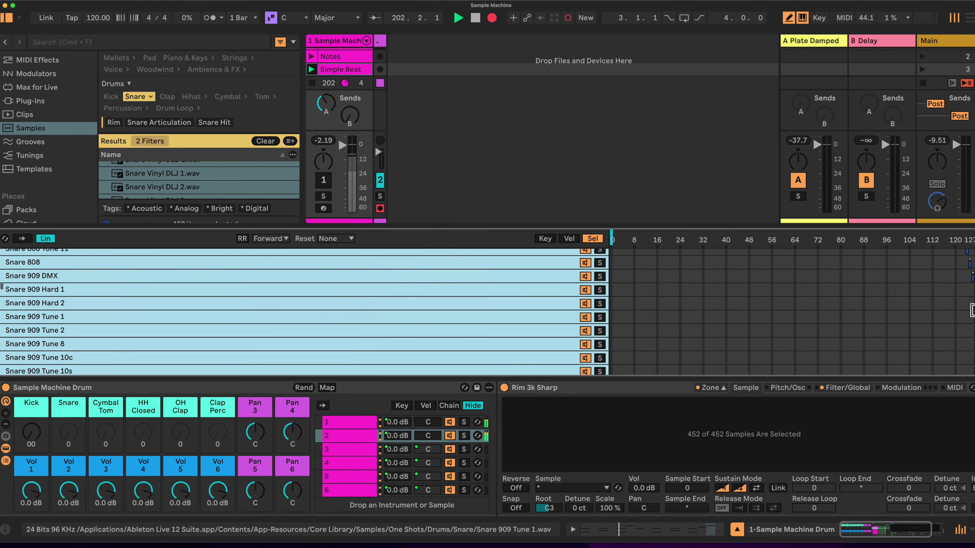
Delete all samples from Snare 909 Hard 2 through Snare Yesteryear 1 at the end of chain 2's sample list.
left_click(524, 303)
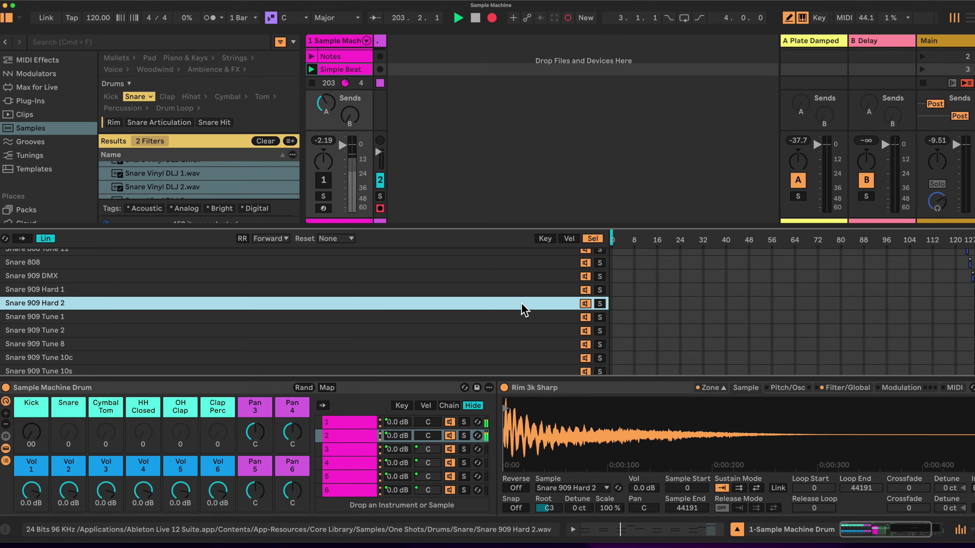
scroll(524, 310, "down", 15)
scroll(524, 310, "down", 15)
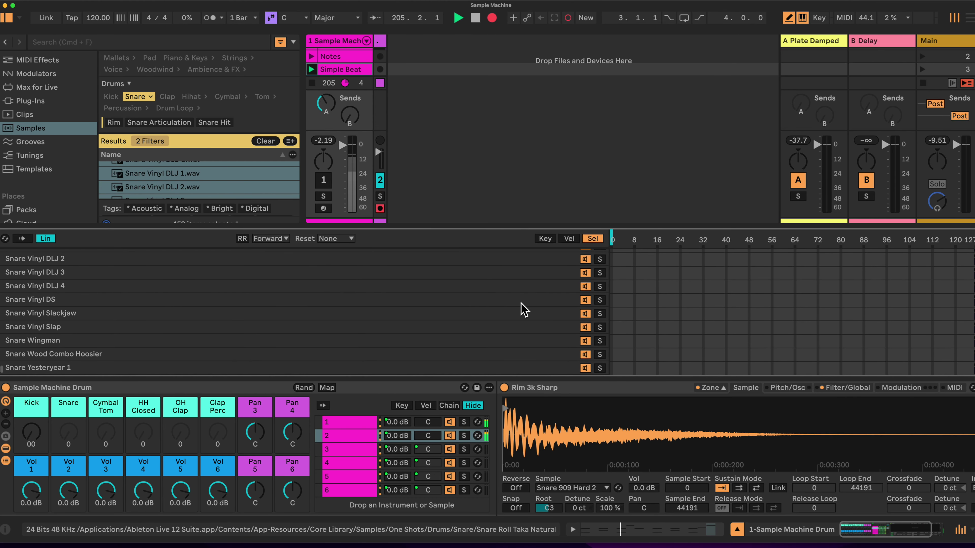
left_click(514, 370, "shift")
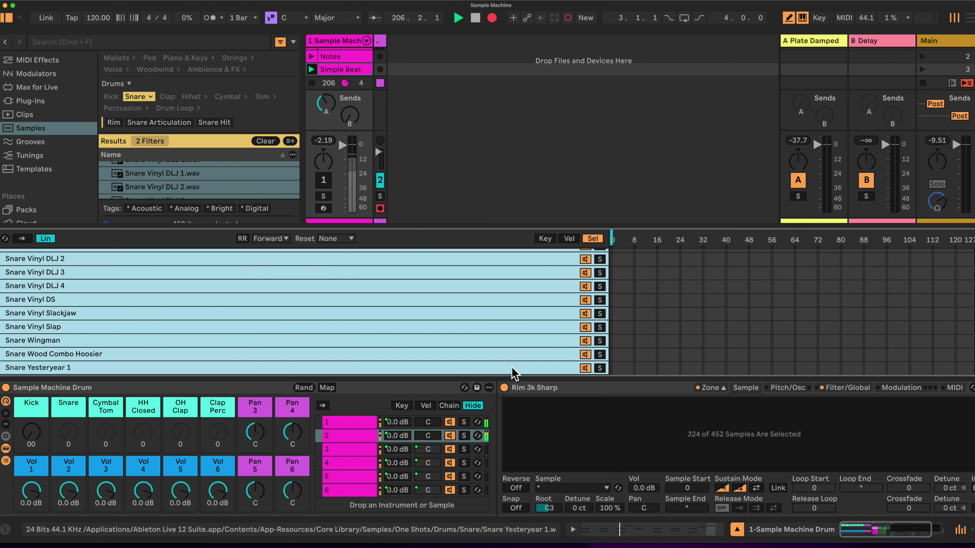
key("Delete")
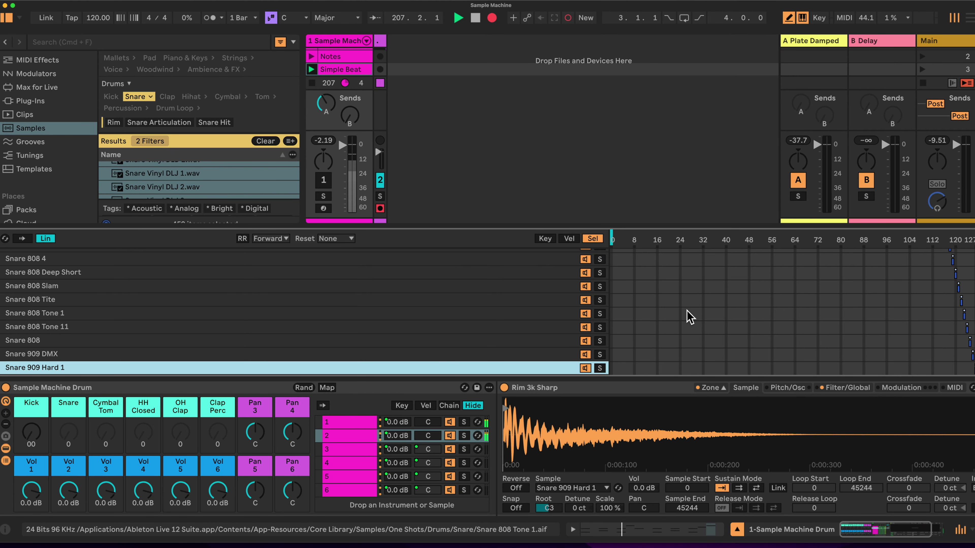
Restrict the key zones of all remaining samples in chain 2's Sampler to the single note D3.
scroll(690, 317, "up", 20)
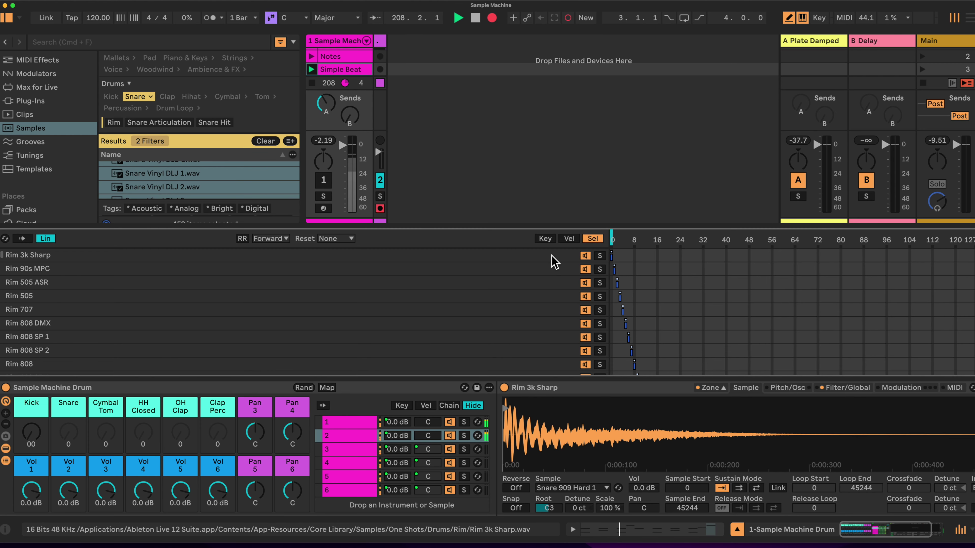
left_click(545, 238)
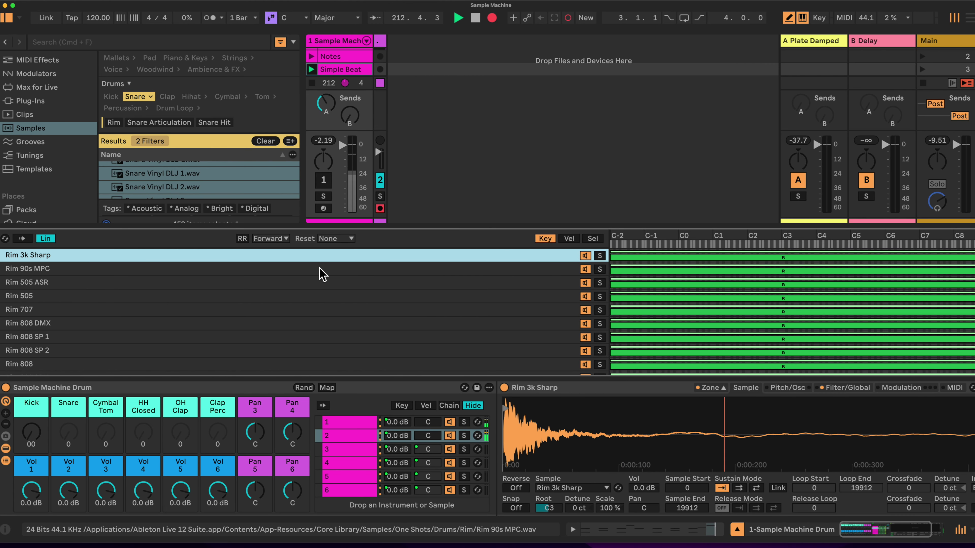
scroll(265, 271, "down", 20)
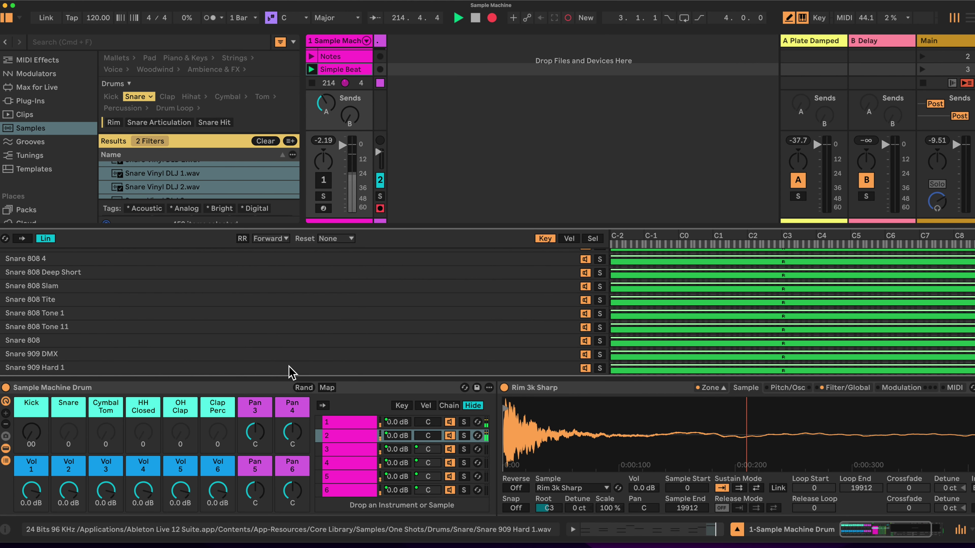
key("super+a")
scroll(393, 296, "up", 3)
scroll(393, 296, "up", 10)
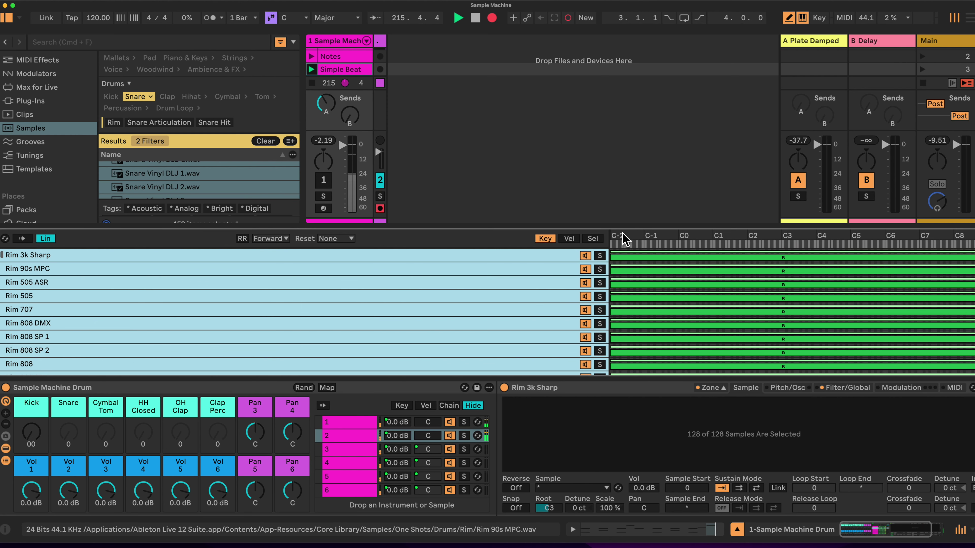
left_click_drag(612, 256, 786, 254)
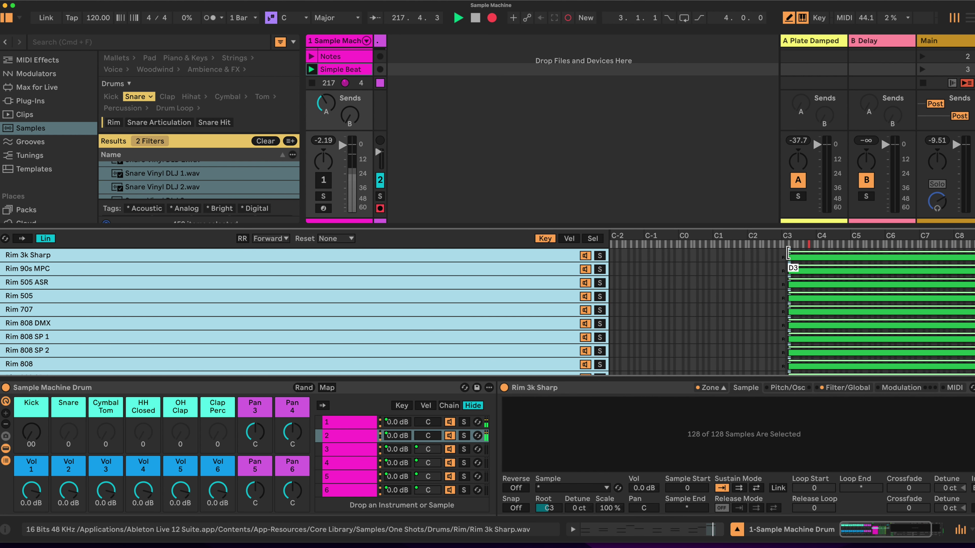
left_click_drag(972, 256, 790, 255)
scroll(474, 302, "down", 3)
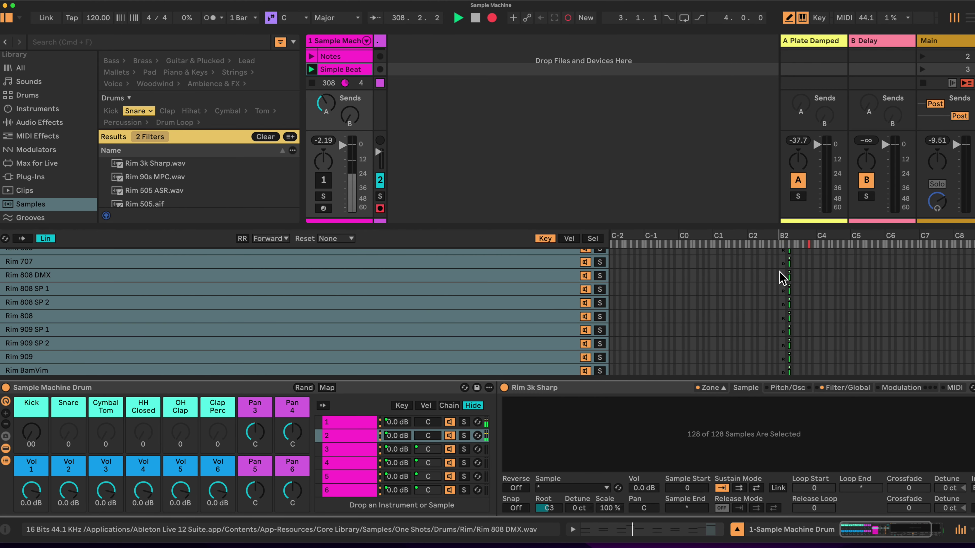
Map the sample selector of chain 2's Sampler to the Snare macro, test the macro at 27, and leave macro mapping mode.
left_click(592, 239)
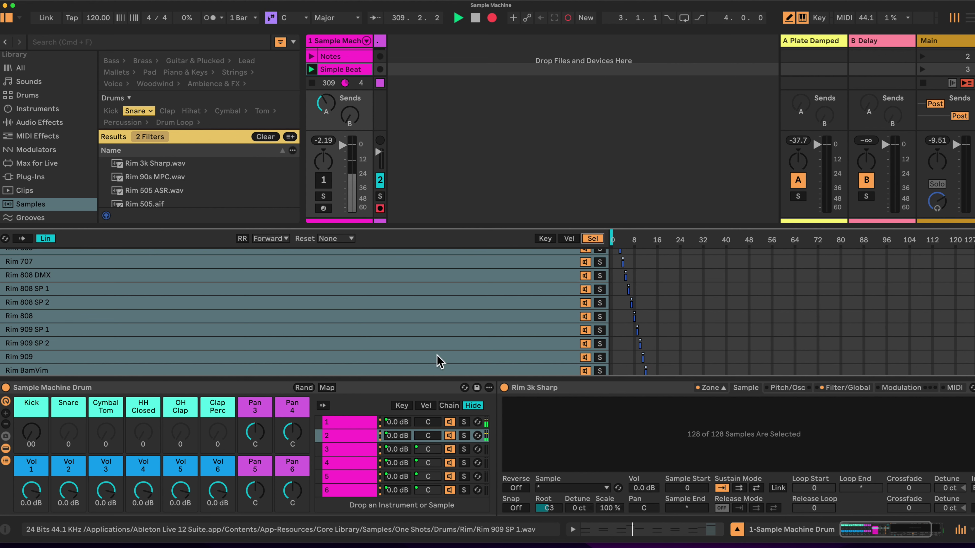
left_click(328, 388)
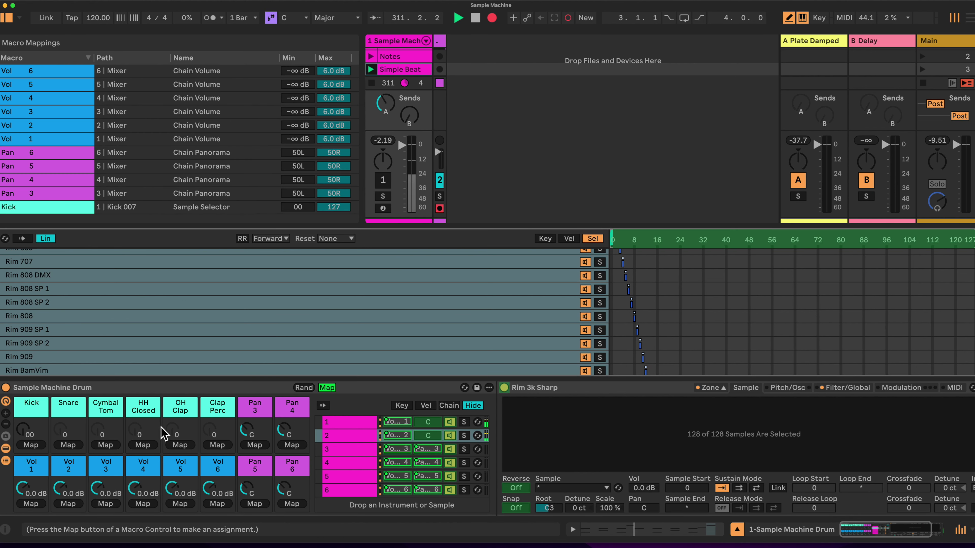
left_click(68, 445)
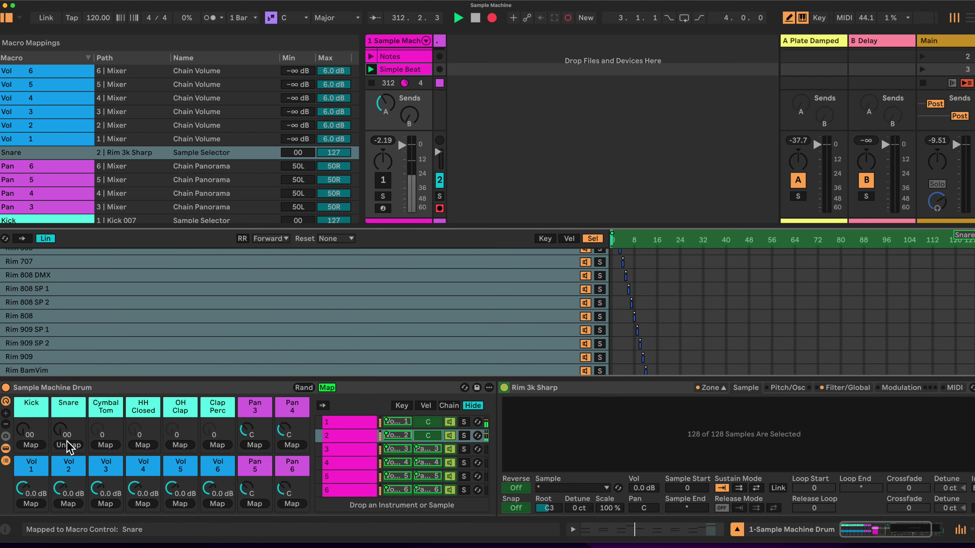
mouse_move(62, 441)
left_mouse_down()
mouse_move(61, 423)
mouse_move(62, 431)
left_mouse_up()
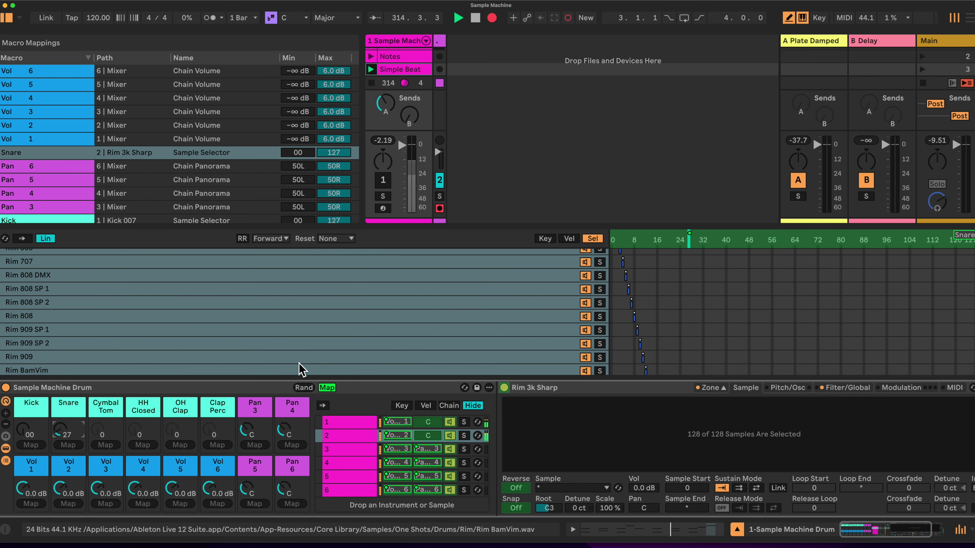
left_click(328, 387)
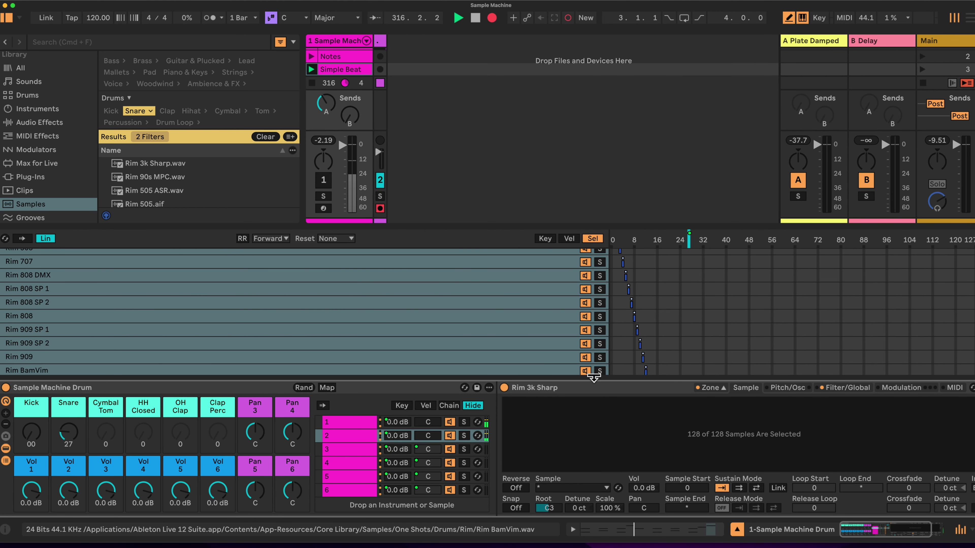
Hide the zone editor, activate track 1 and audition different samples with the macros, ending at Kick 49 and Snare 13.
left_click(710, 388)
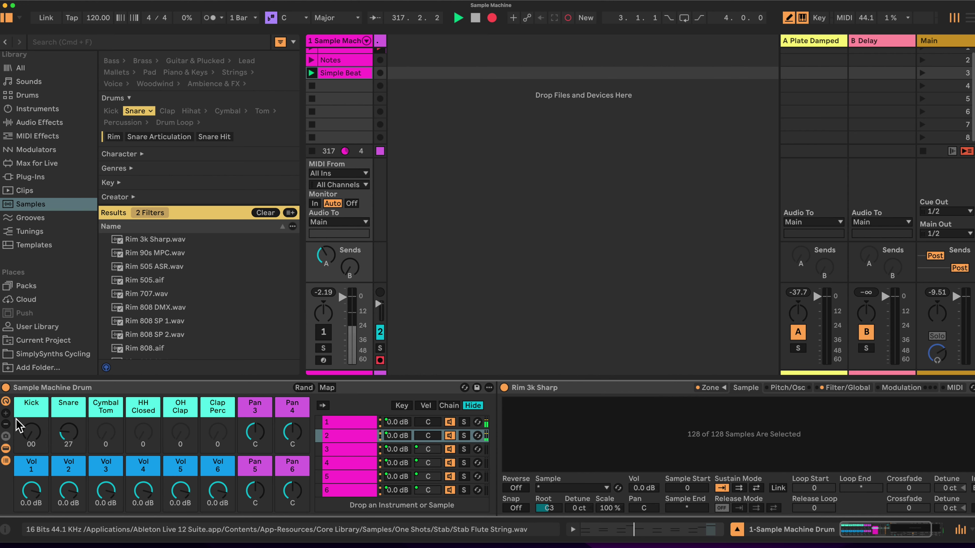
left_click_drag(31, 431, 31, 426)
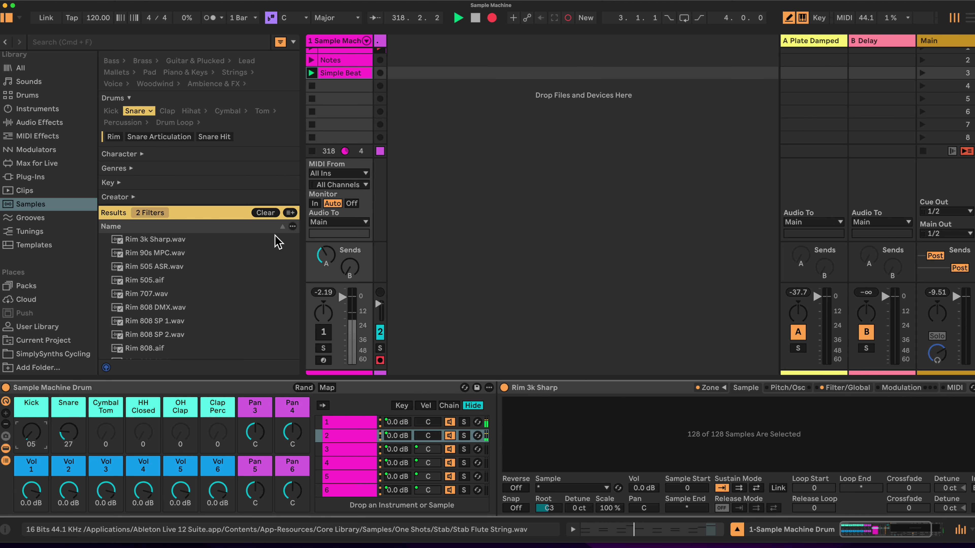
left_click(327, 331)
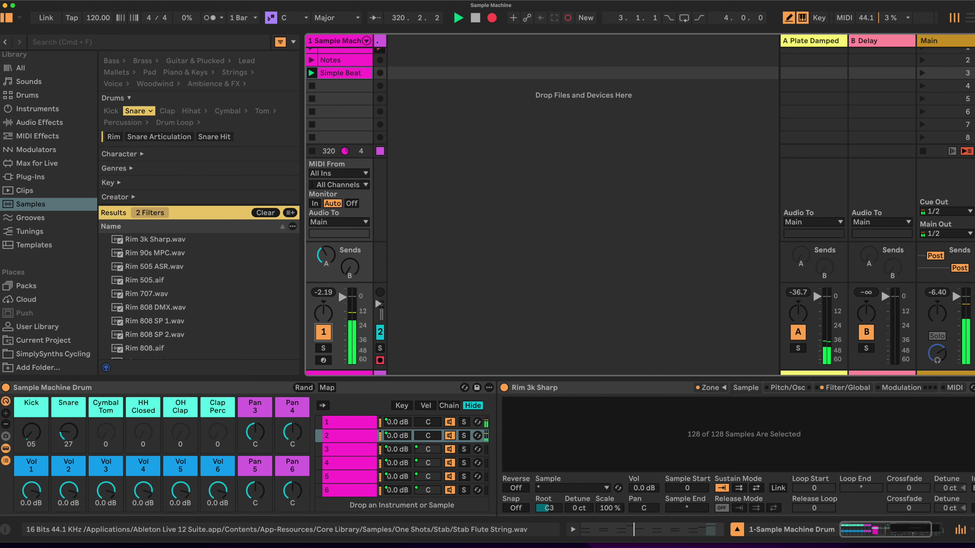
left_click_drag(69, 432, 68, 421)
scroll(63, 439, "up", 10)
scroll(65, 439, "down", 20)
scroll(24, 436, "up", 4)
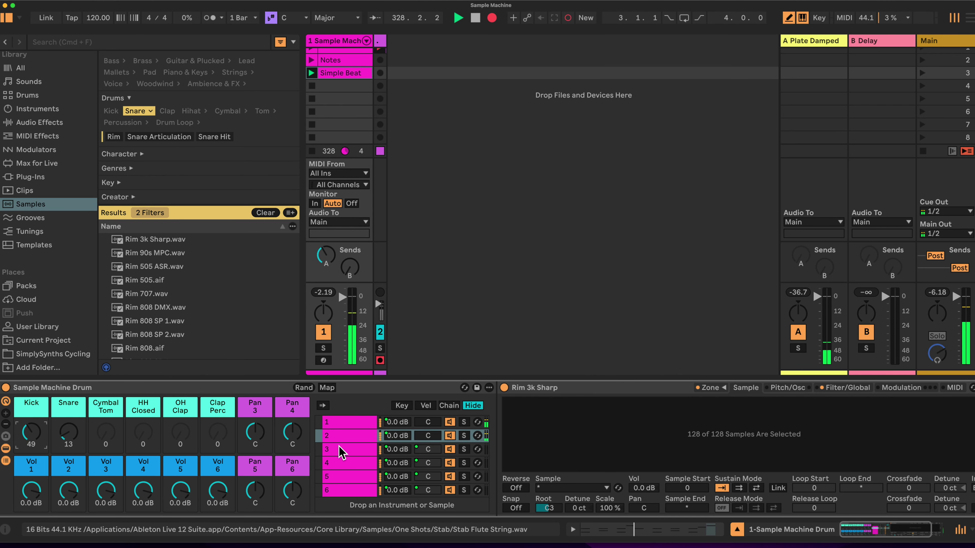
Display the sample-select zones of chain 3's empty Sampler and map its sample selector to the Cymbal Tom macro.
left_click(341, 454)
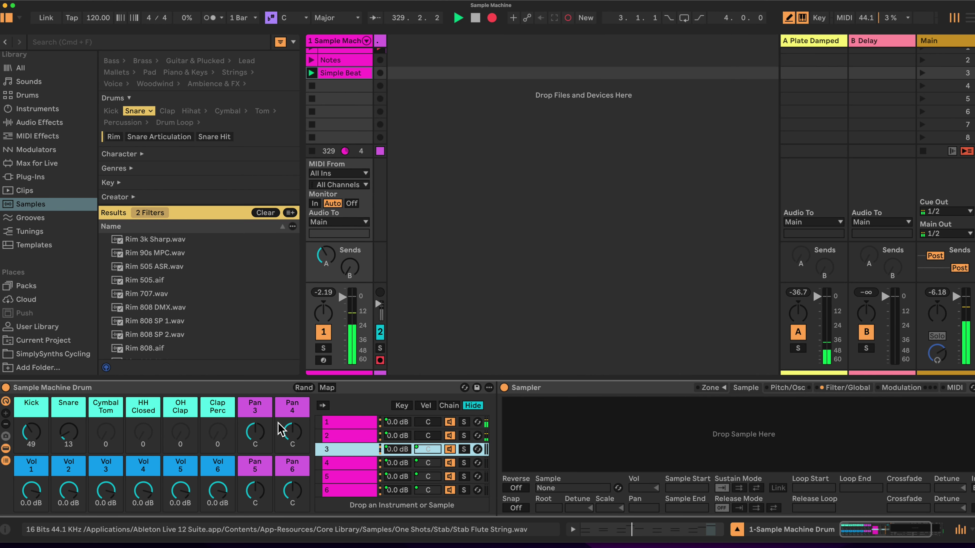
left_click(710, 388)
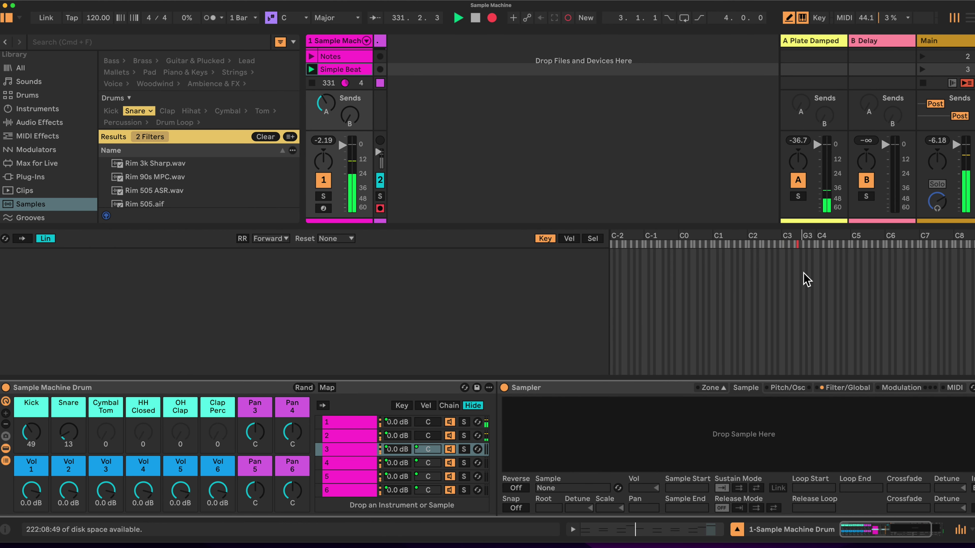
left_click(593, 239)
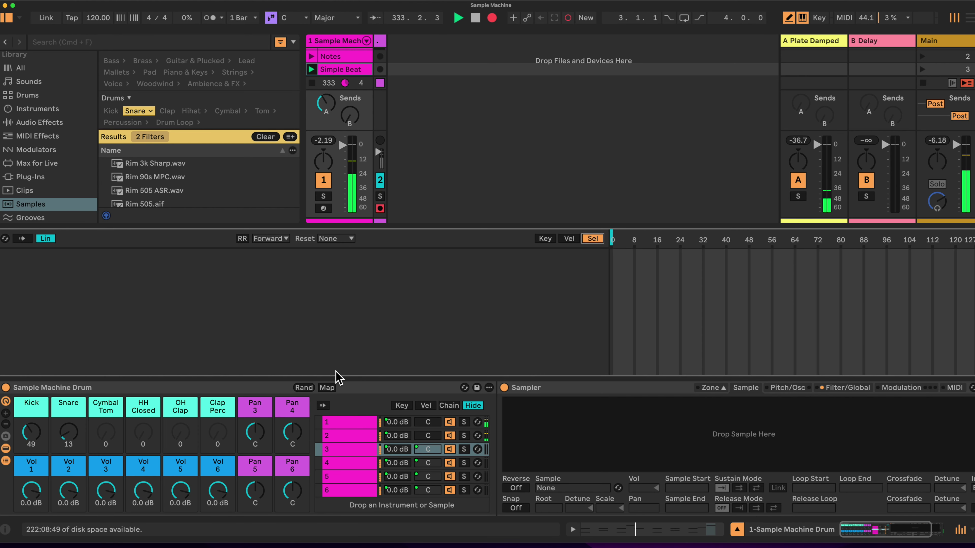
left_click(327, 388)
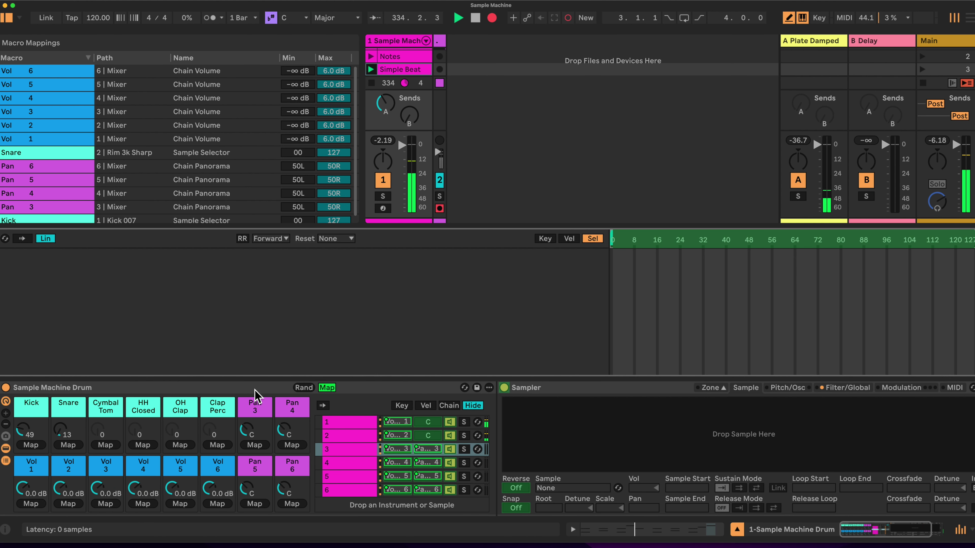
left_click(105, 445)
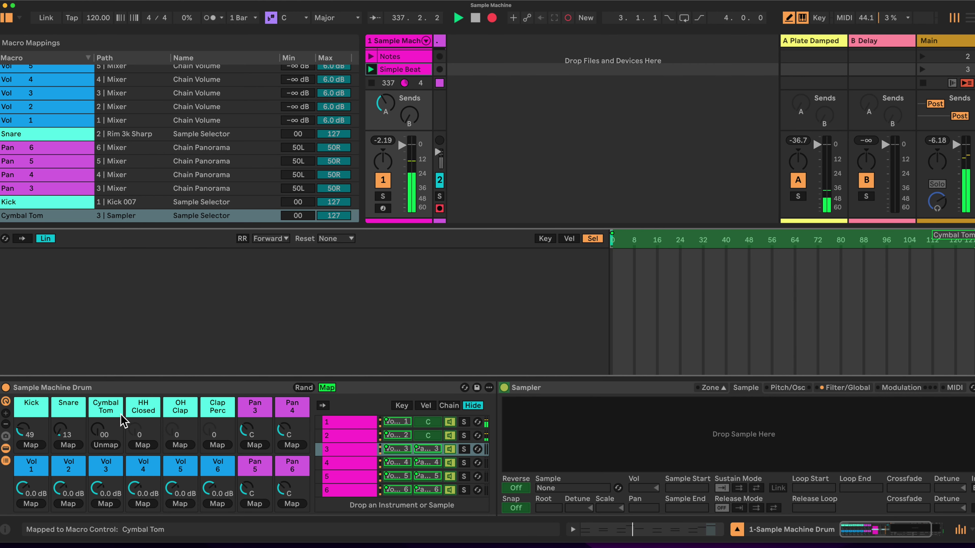
left_click(99, 433)
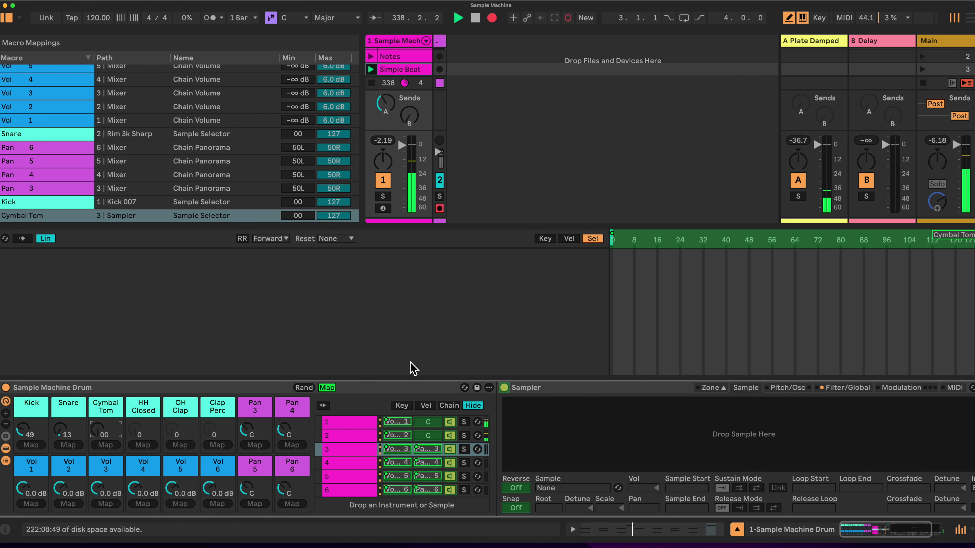
left_click(327, 388)
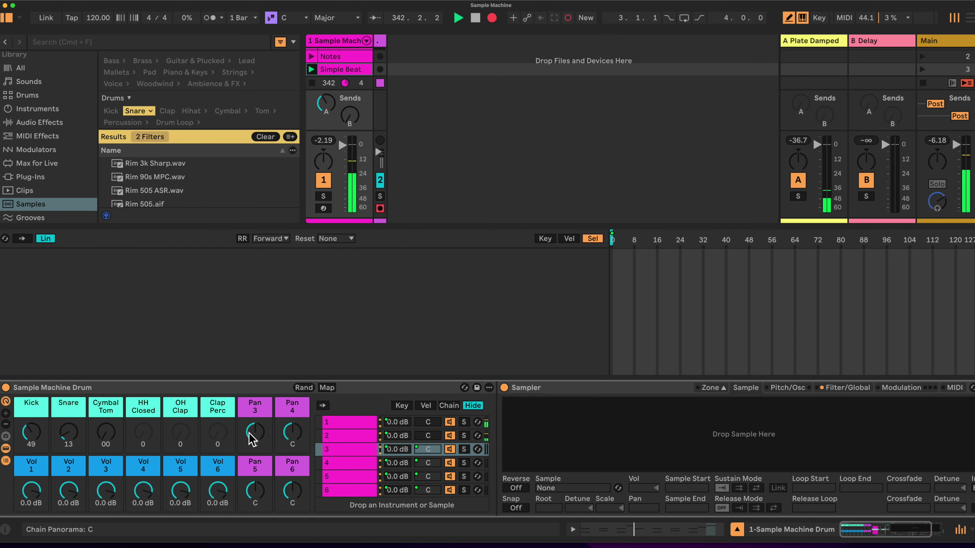
Deactivate track 1 and check the randomization exclusion setting of the Pan 3, Pan 4 and Vol 6 macros.
left_click(323, 180)
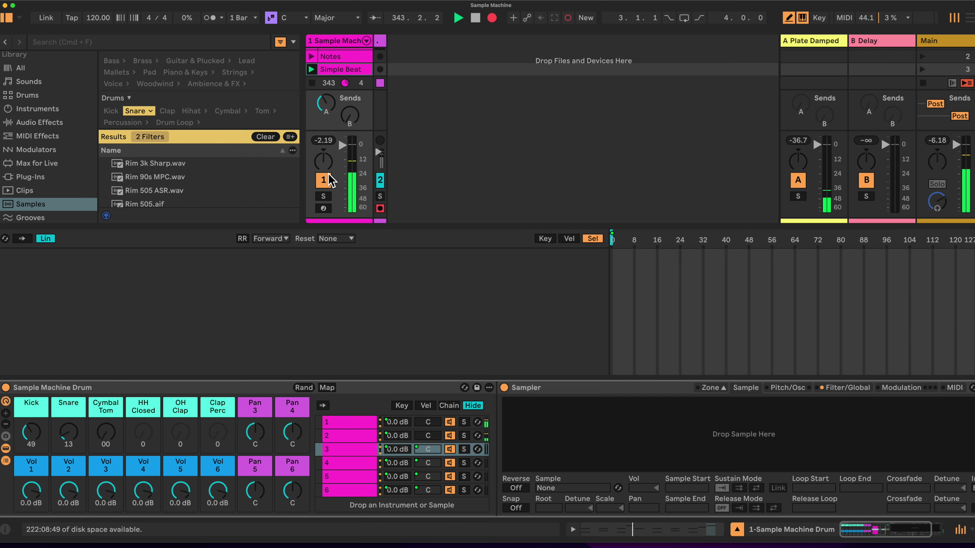
right_click(256, 434)
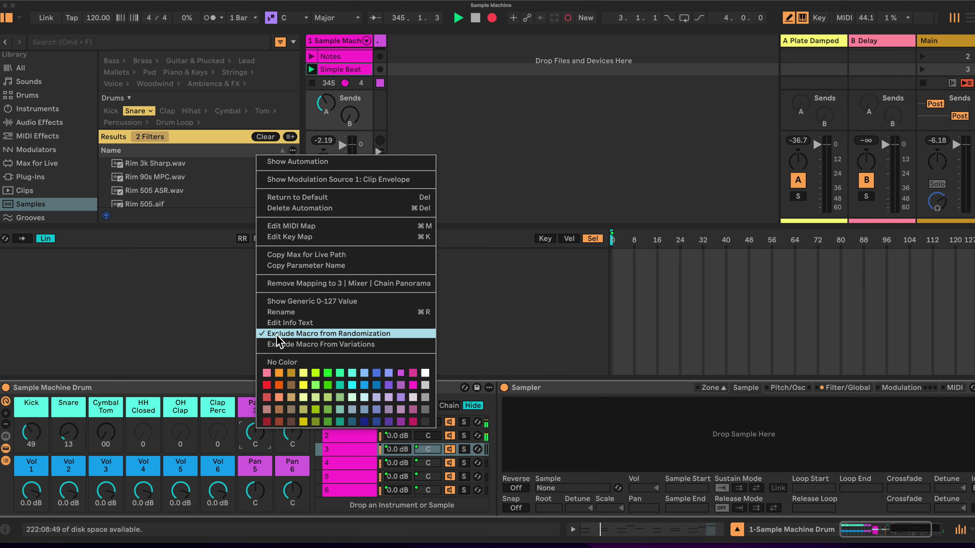
left_click(231, 385)
right_click(301, 422)
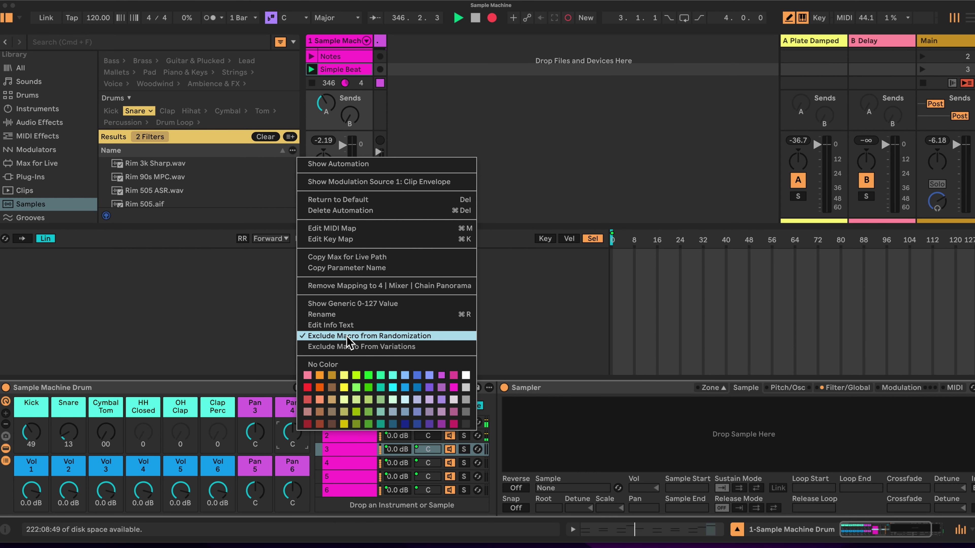
left_click(228, 472)
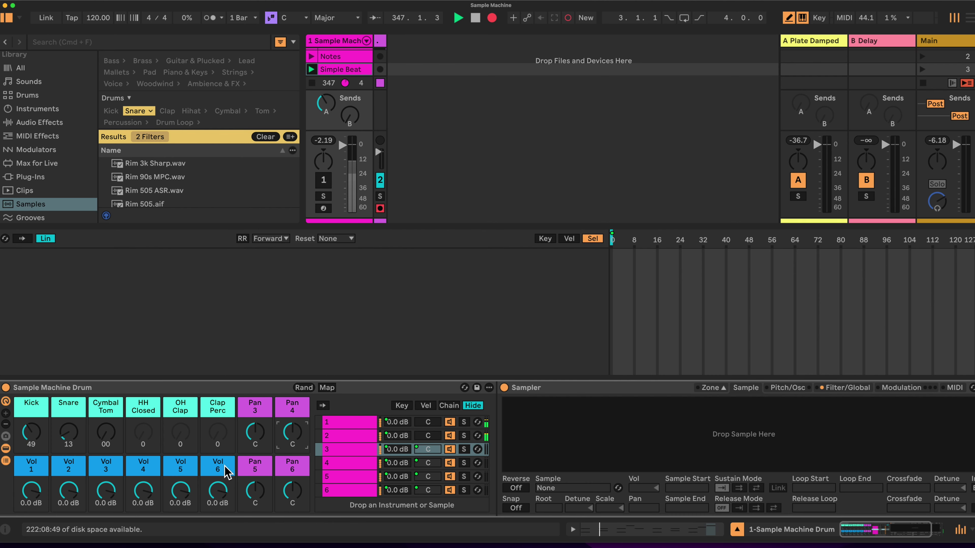
right_click(217, 485)
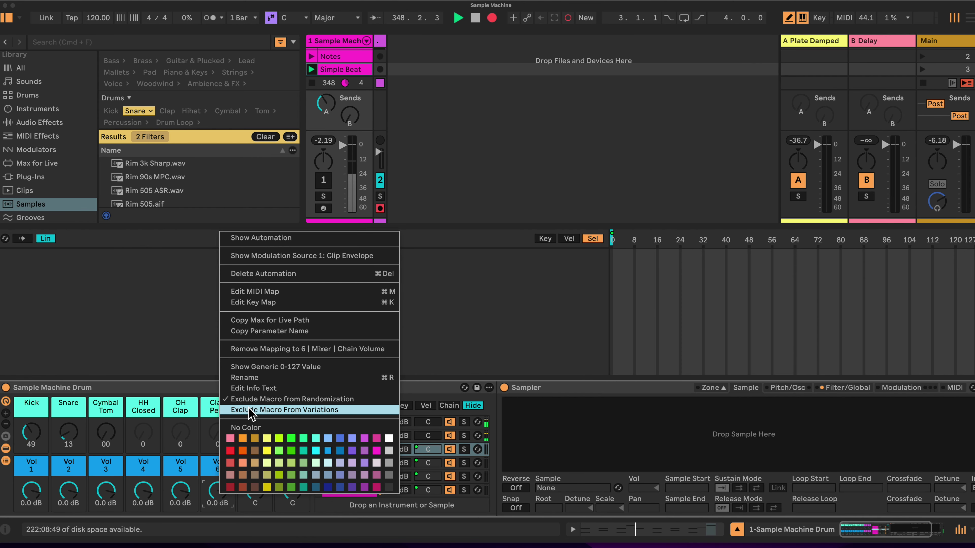
left_click(180, 480)
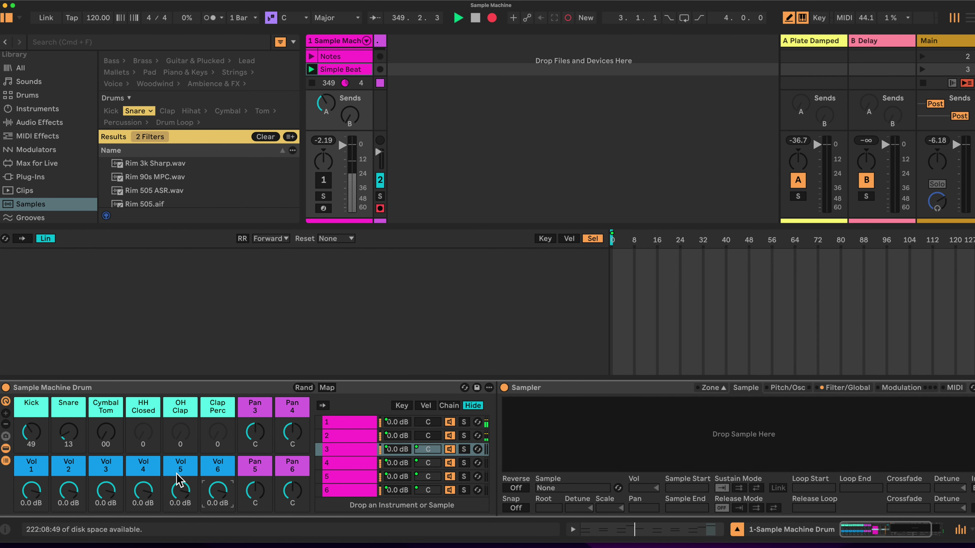
Check the Vol 5 macro's options and keep the macro excluded from randomization.
right_click(180, 480)
left_click(221, 380)
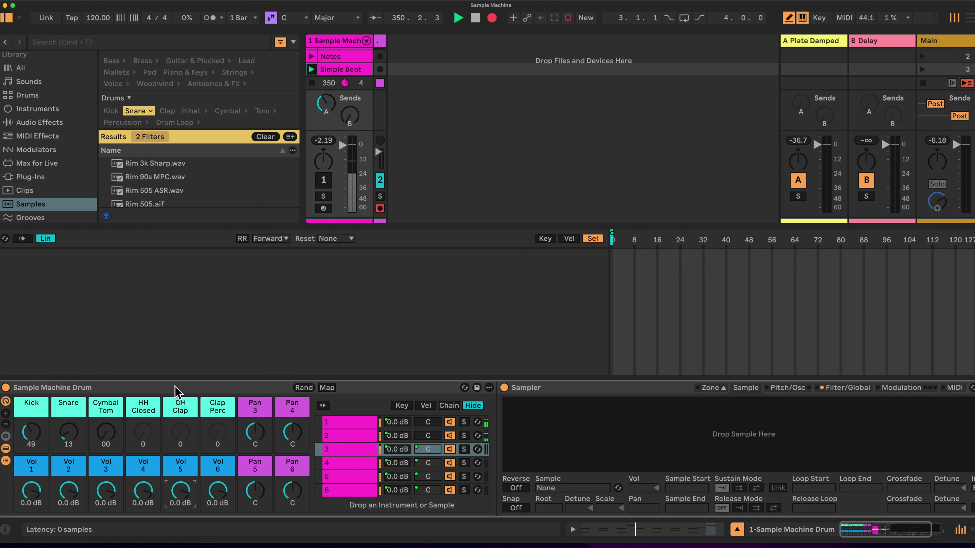
right_click(179, 484)
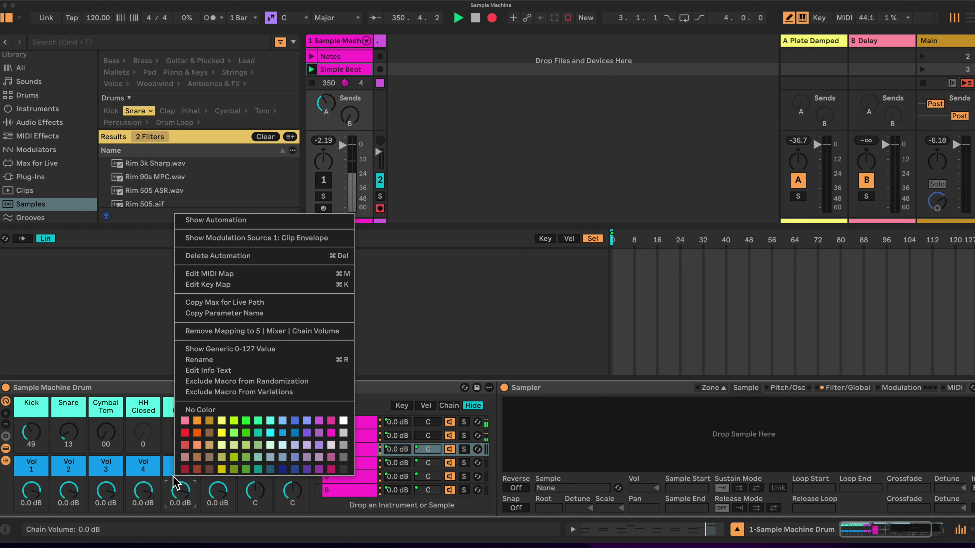
left_click(186, 391)
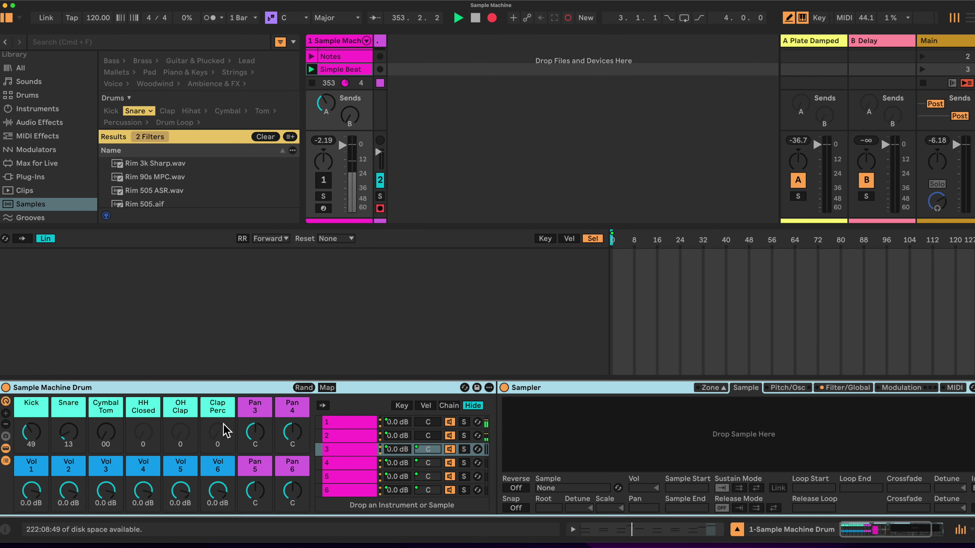
Randomize the rack's macros twice and hide the zone editor.
left_click(305, 388)
left_click(304, 388)
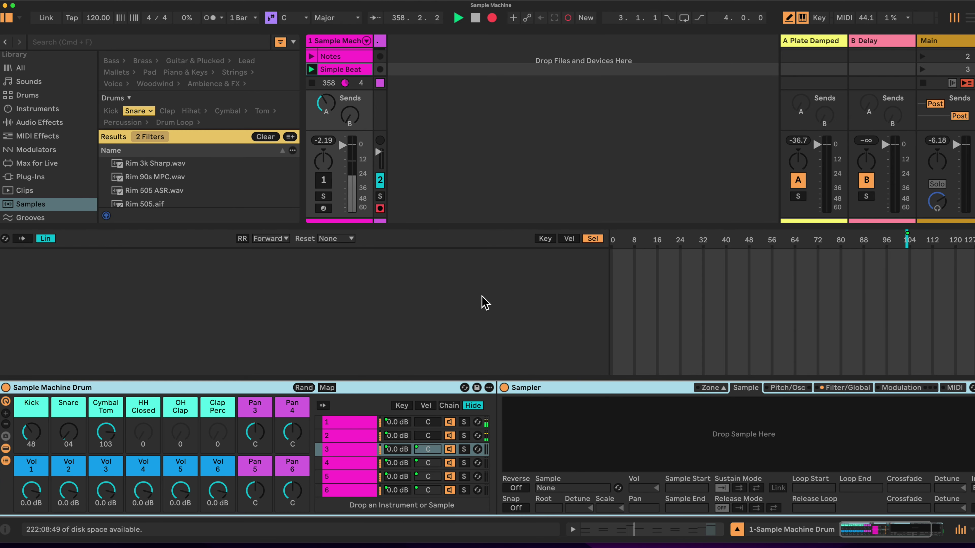
left_click(710, 388)
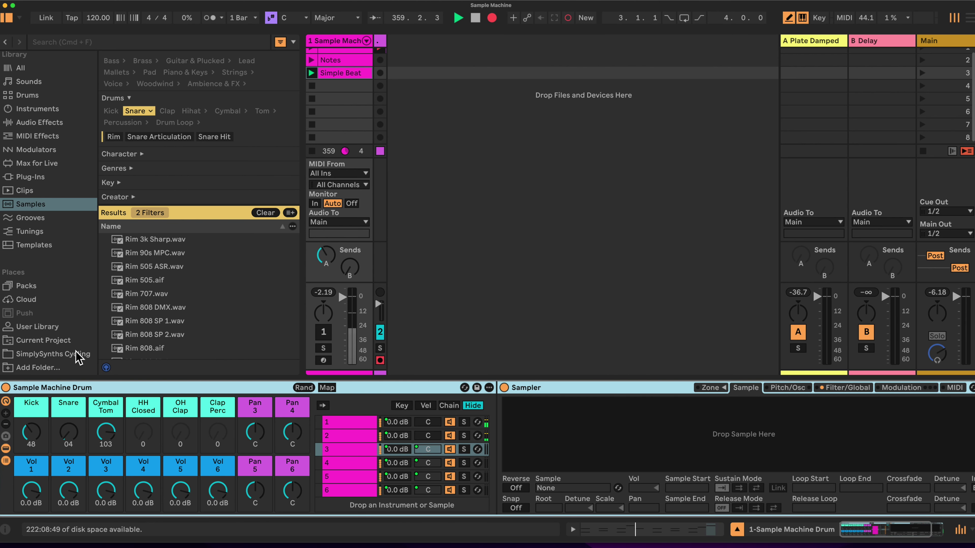